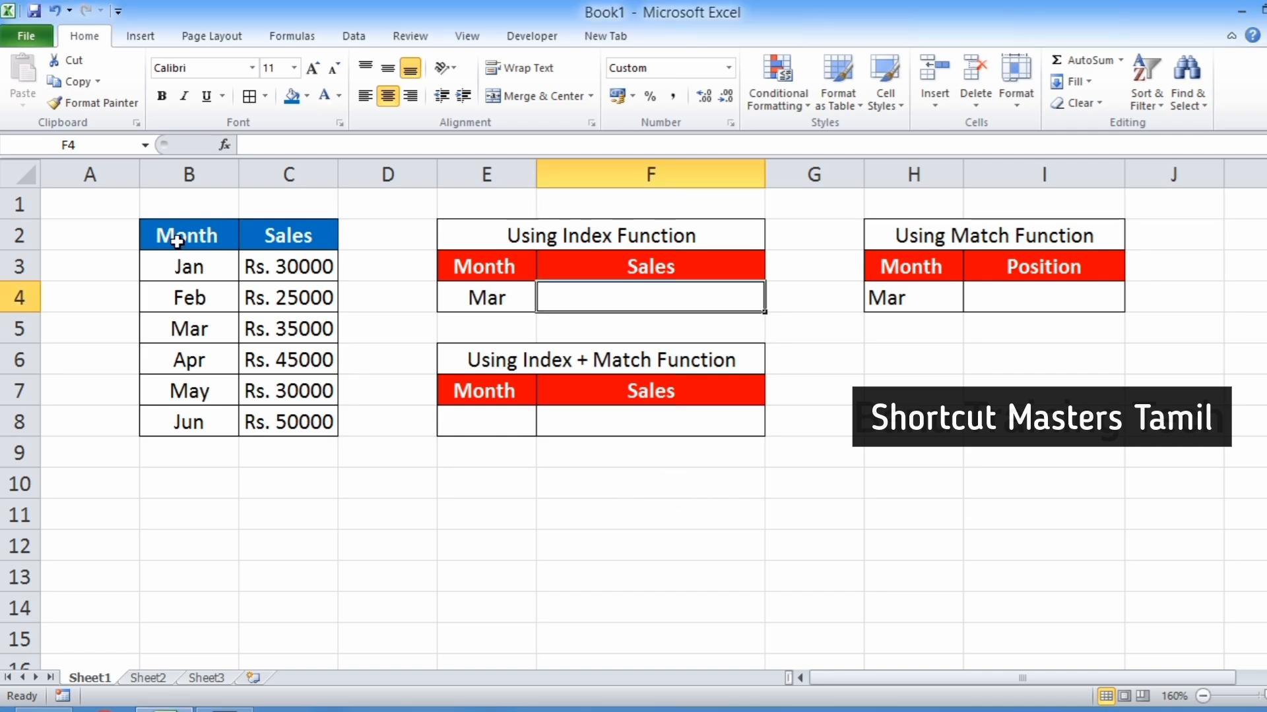
Examine the Month and Sales table and the Index, Match and Index + Match sections beside it.
{"action": "left_click_drag", "start_coordinate": [182, 238], "coordinate": [297, 422]}
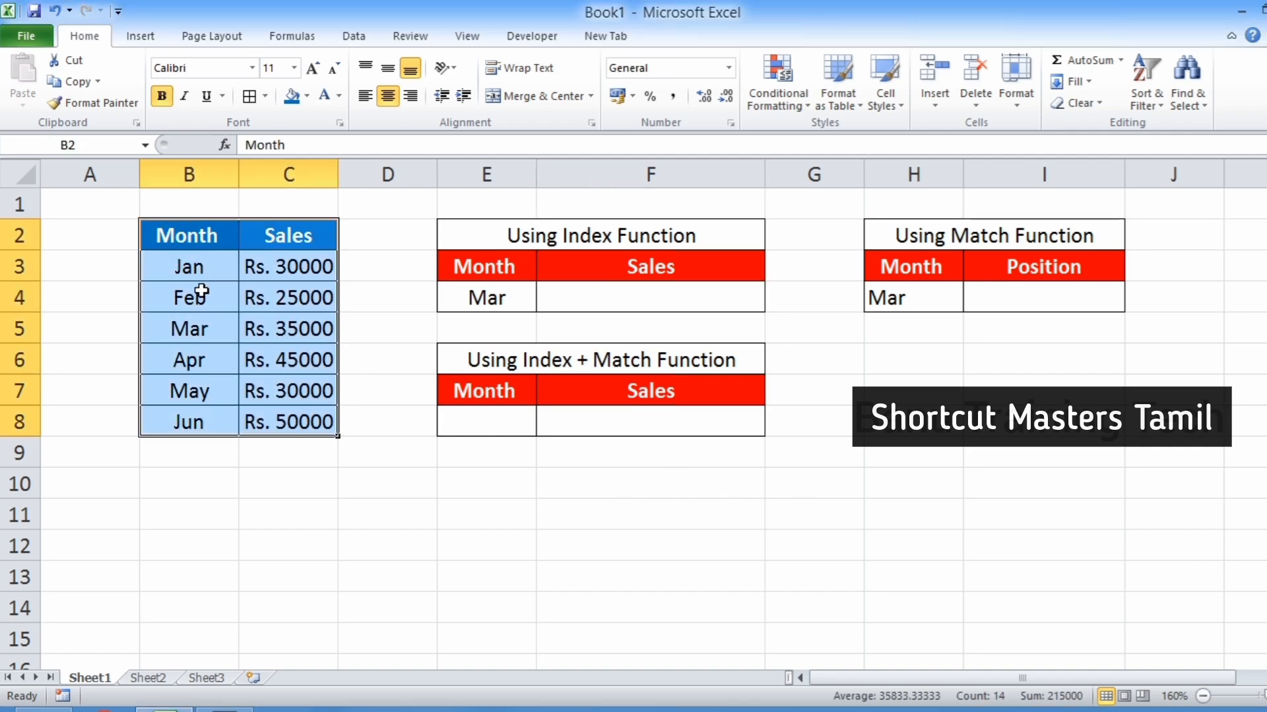
{"action": "left_click", "coordinate": [178, 237]}
{"action": "left_click", "coordinate": [269, 236]}
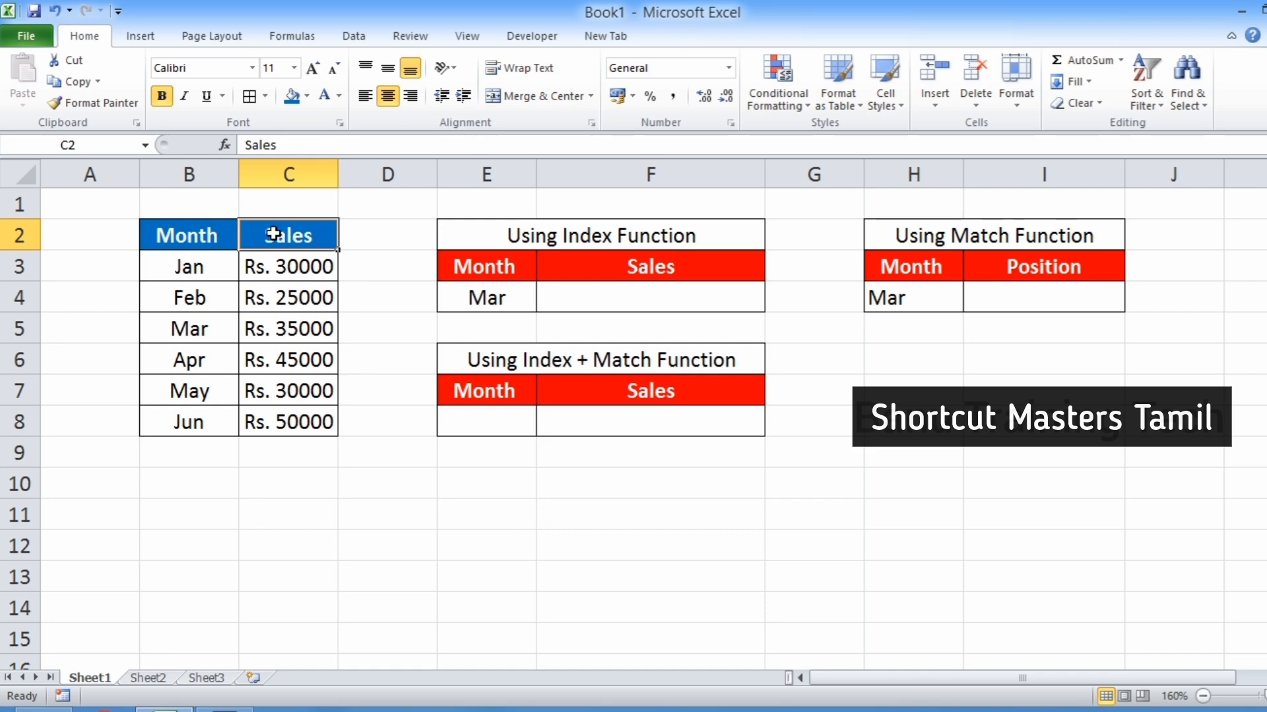
{"action": "left_click", "coordinate": [709, 236]}
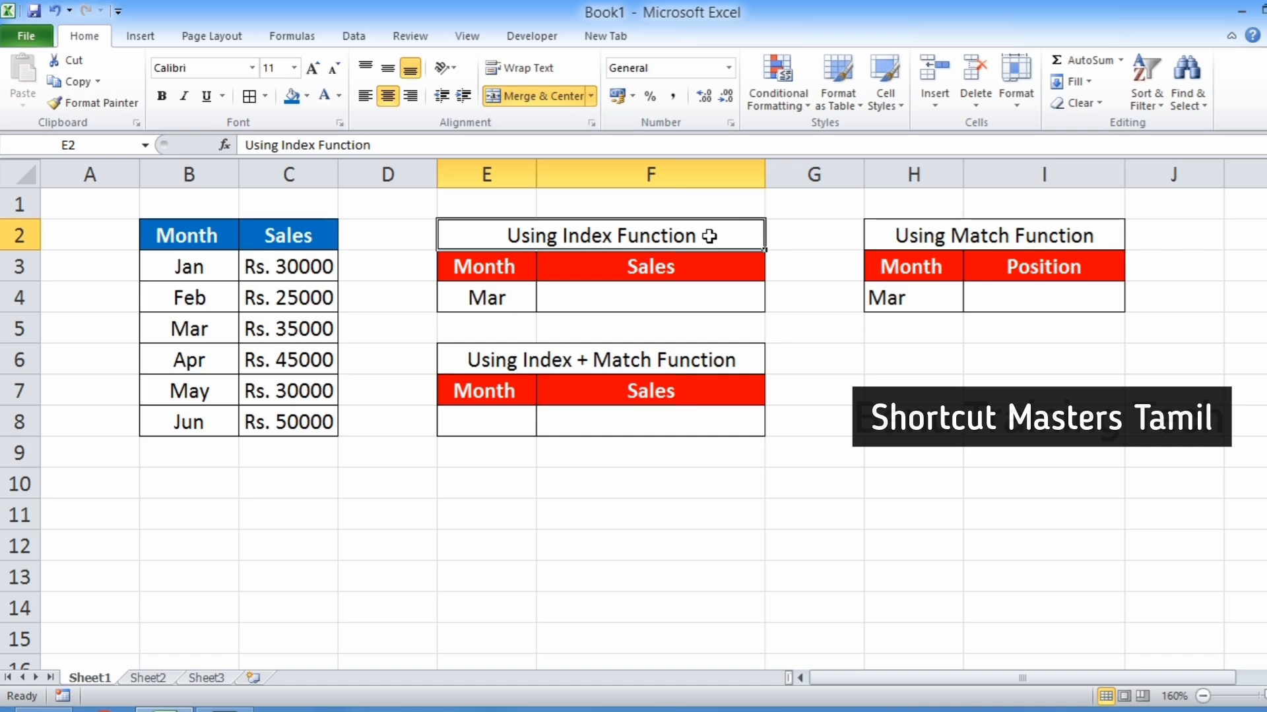
{"action": "left_click", "coordinate": [511, 295]}
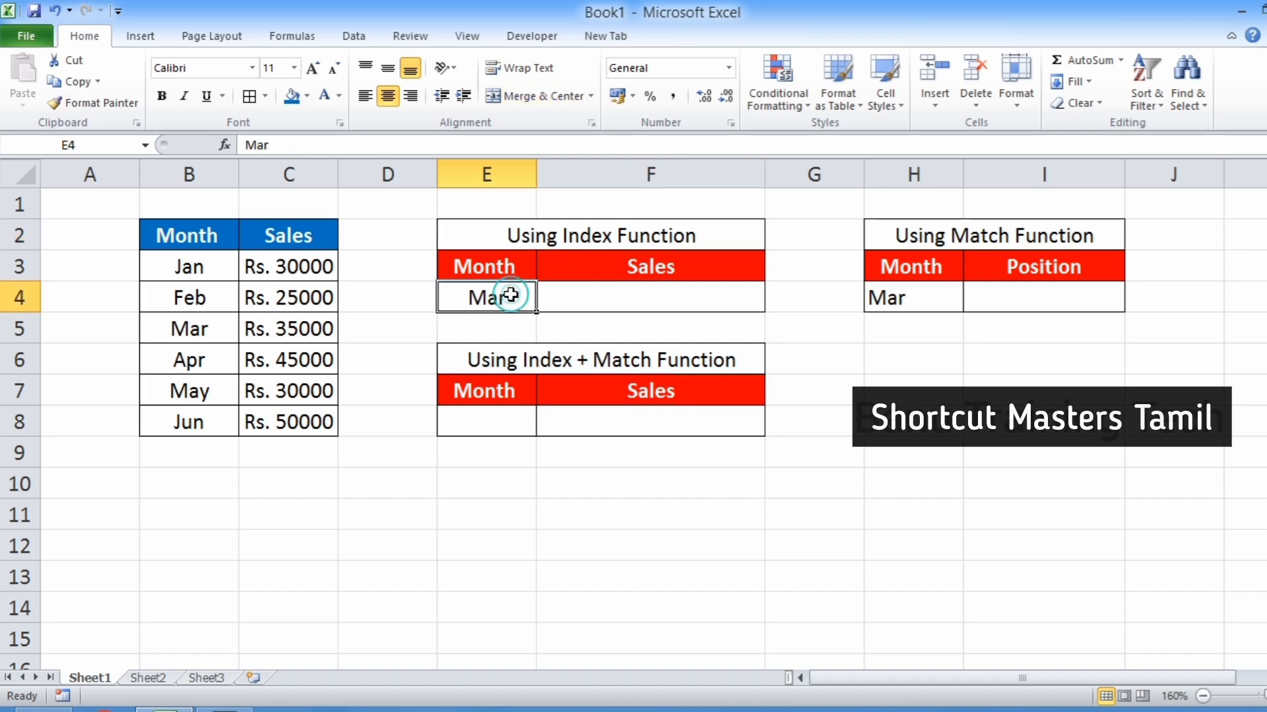
In F4, enter =INDEX(C3:C8,3) to return the third sales value for Mar.
{"action": "left_click", "coordinate": [638, 299]}
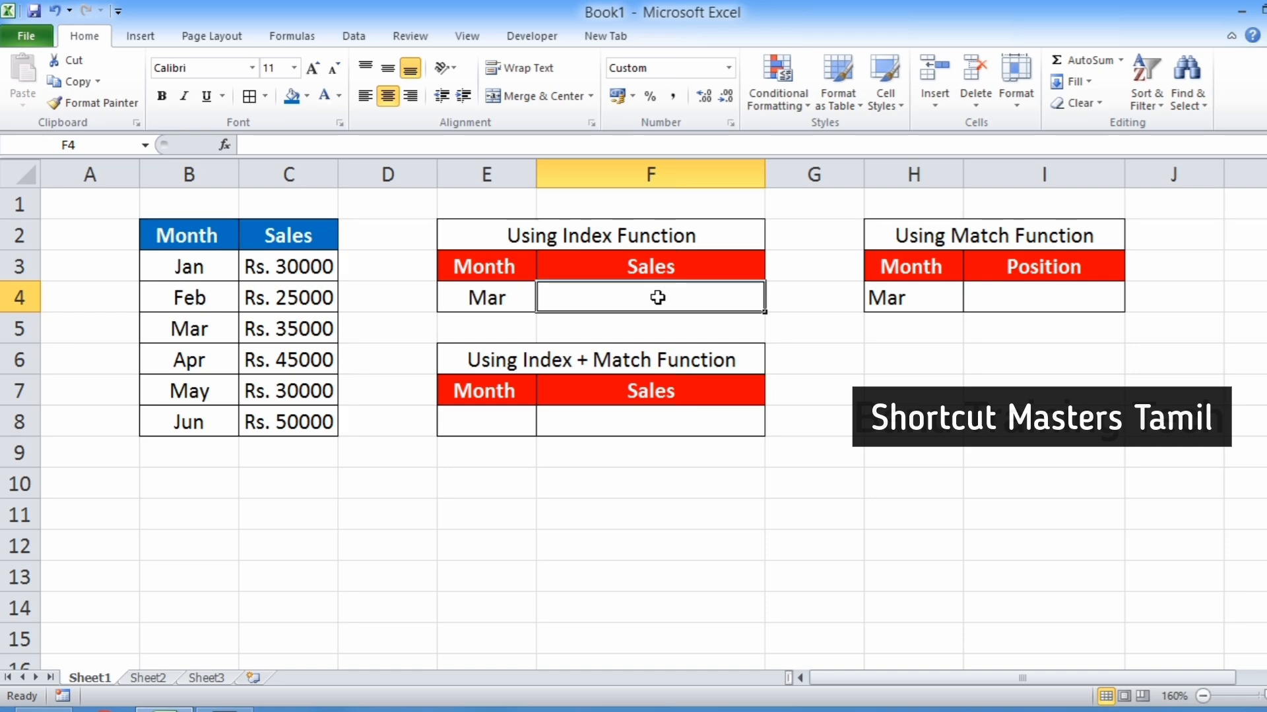
{"action": "type", "text": "=ind"}
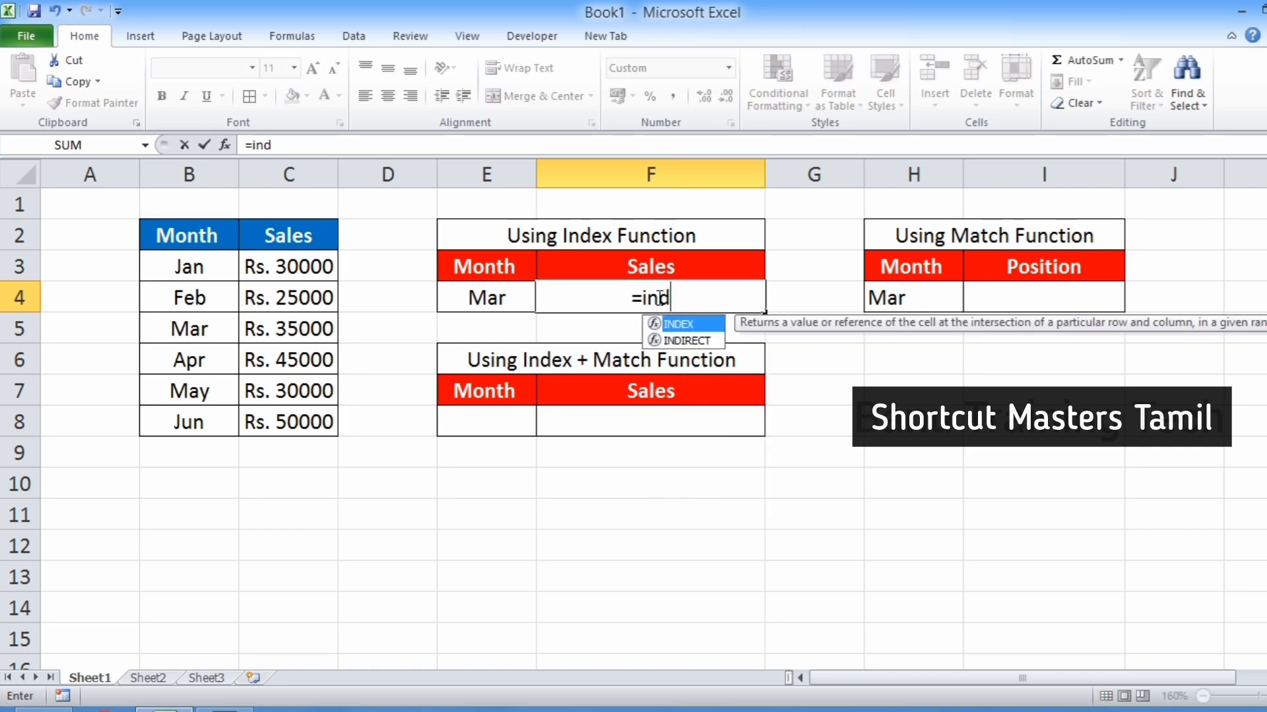
{"action": "key", "text": "Tab"}
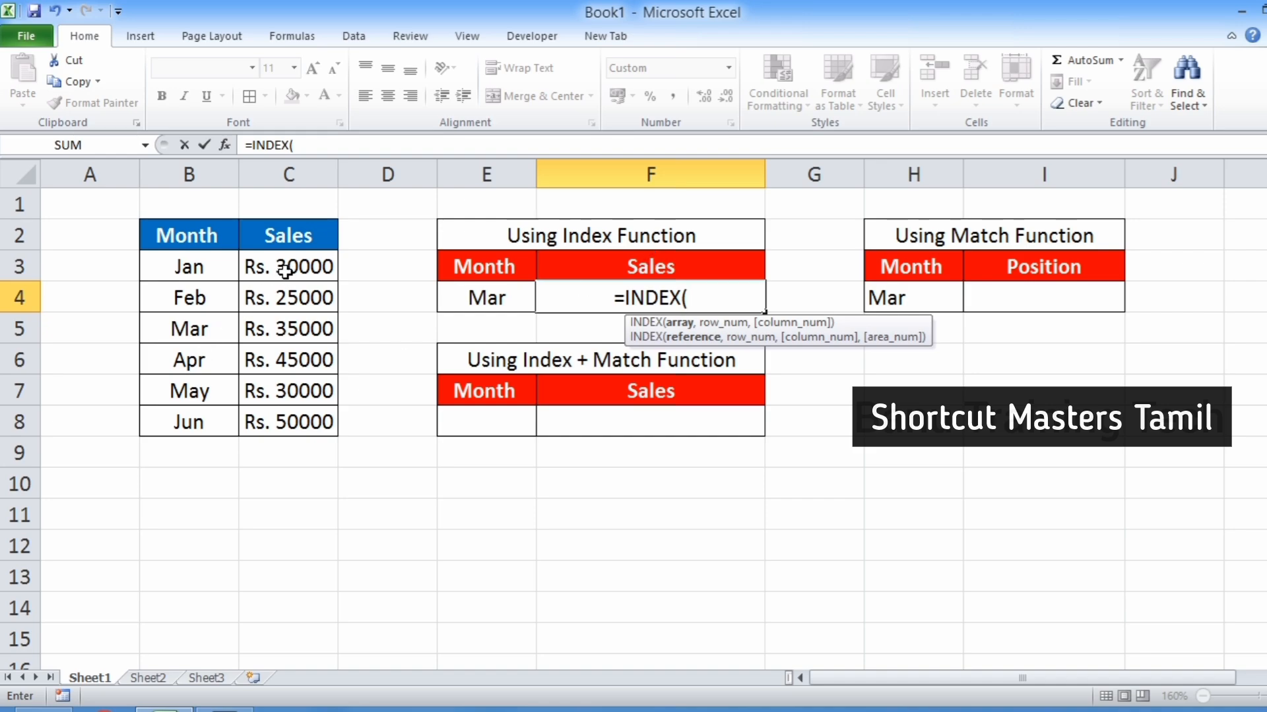
{"action": "left_click_drag", "start_coordinate": [285, 271], "coordinate": [276, 417]}
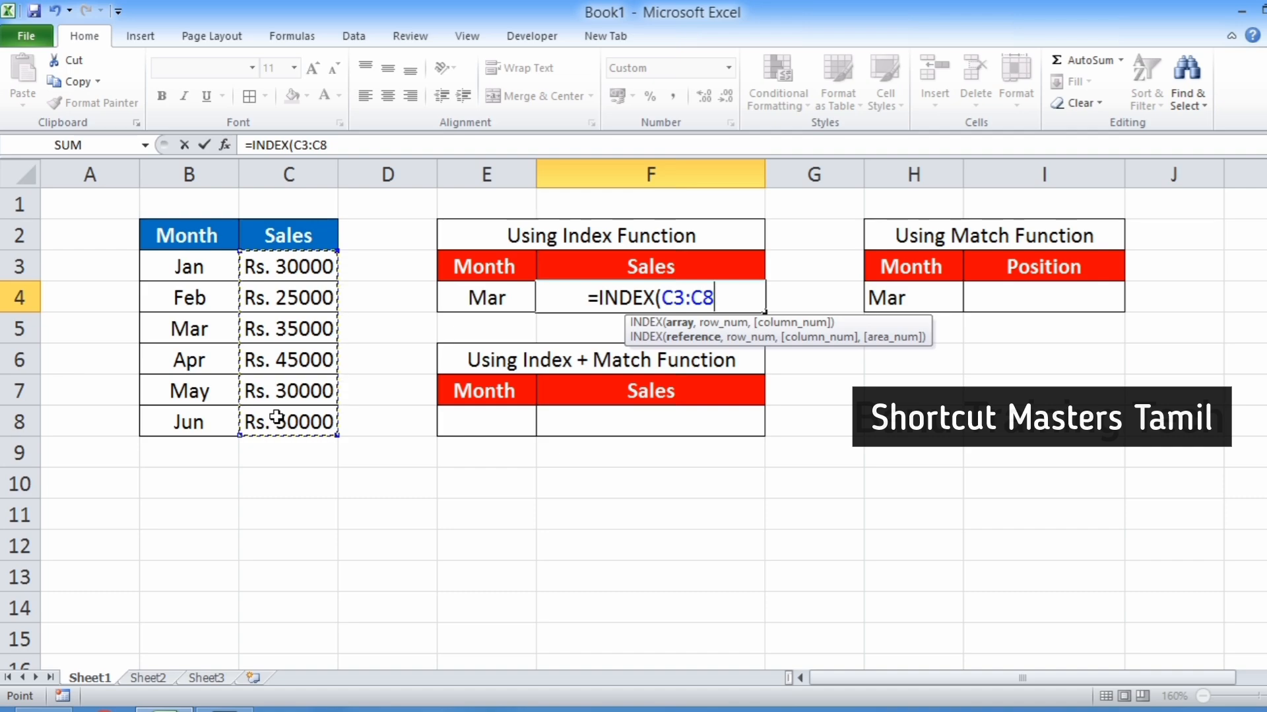
{"action": "type", "text": ","}
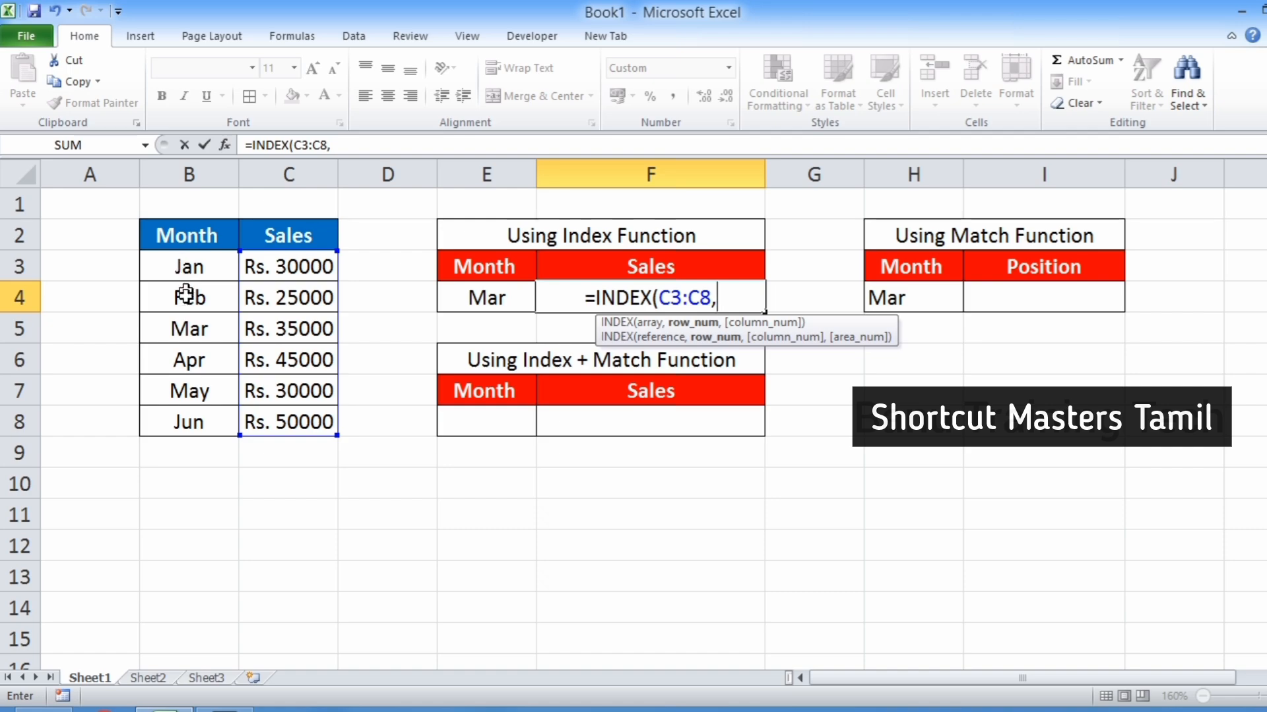
{"action": "type", "text": "3"}
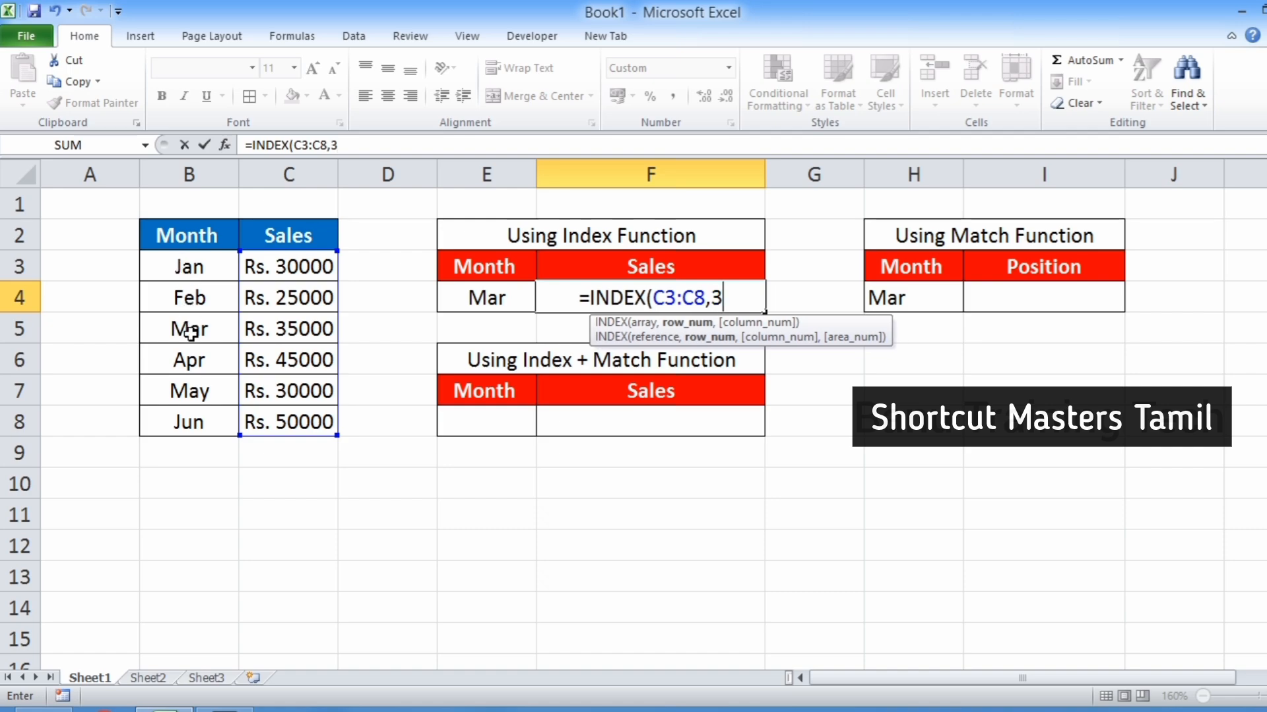
{"action": "type", "text": ")"}
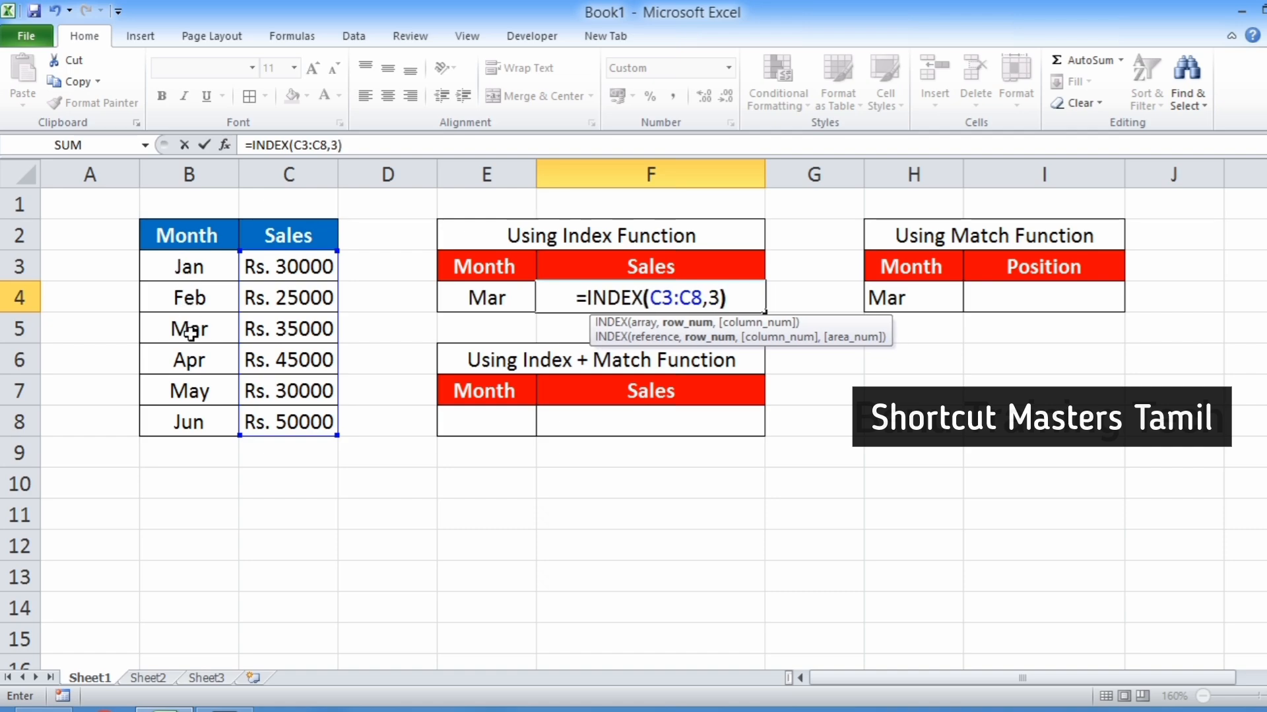
{"action": "key", "text": "Return"}
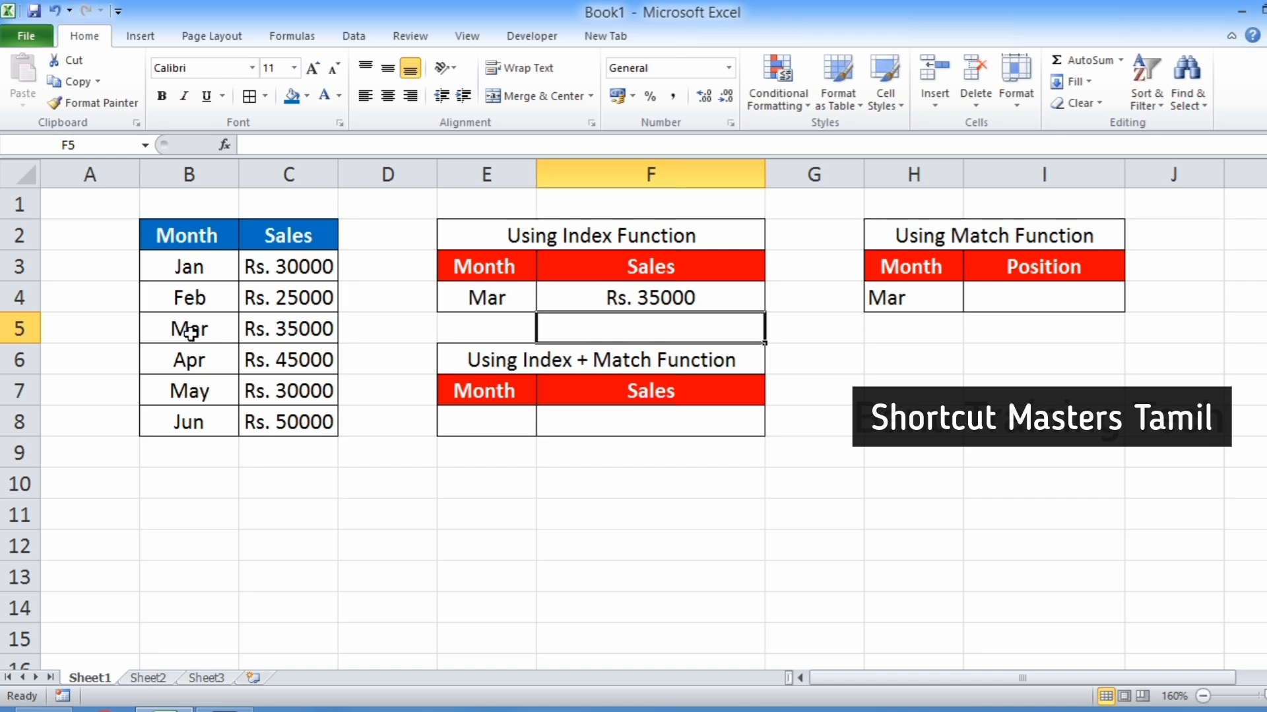
Open the INDEX formula in F4 for review and close it without changes.
{"action": "left_click", "coordinate": [651, 300]}
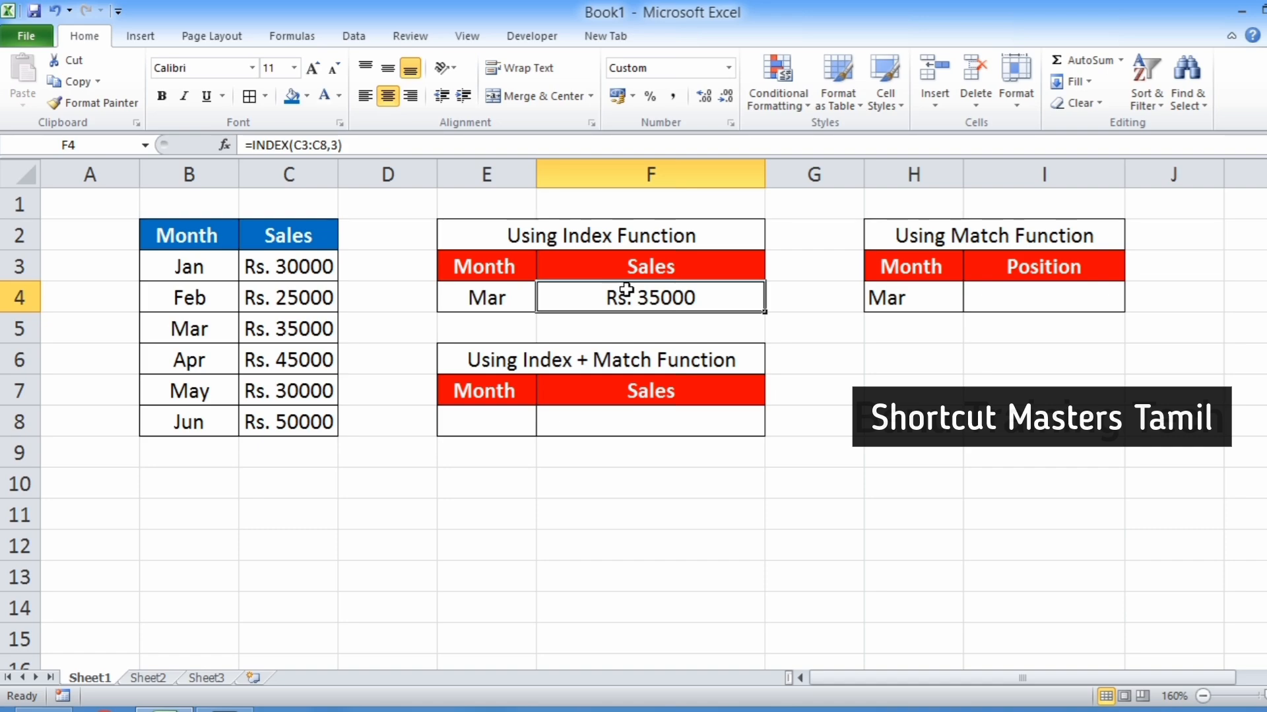
{"action": "left_click", "coordinate": [967, 233]}
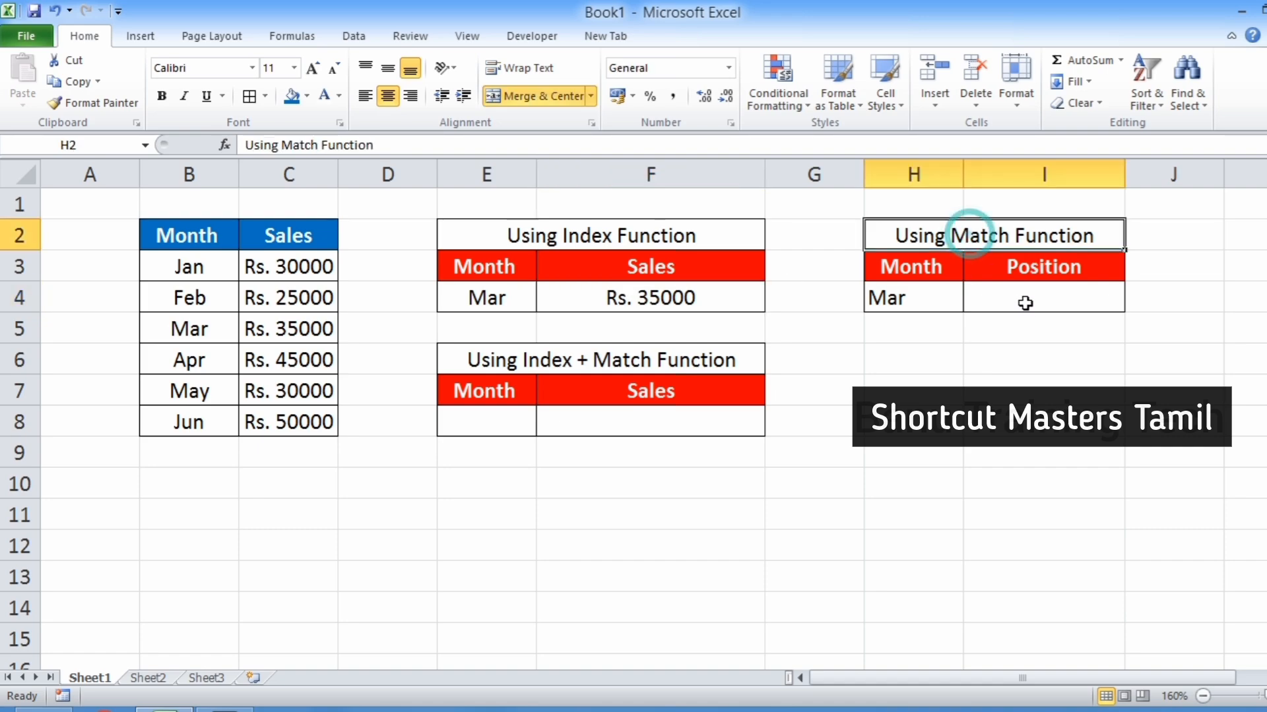
{"action": "double_click", "coordinate": [610, 298]}
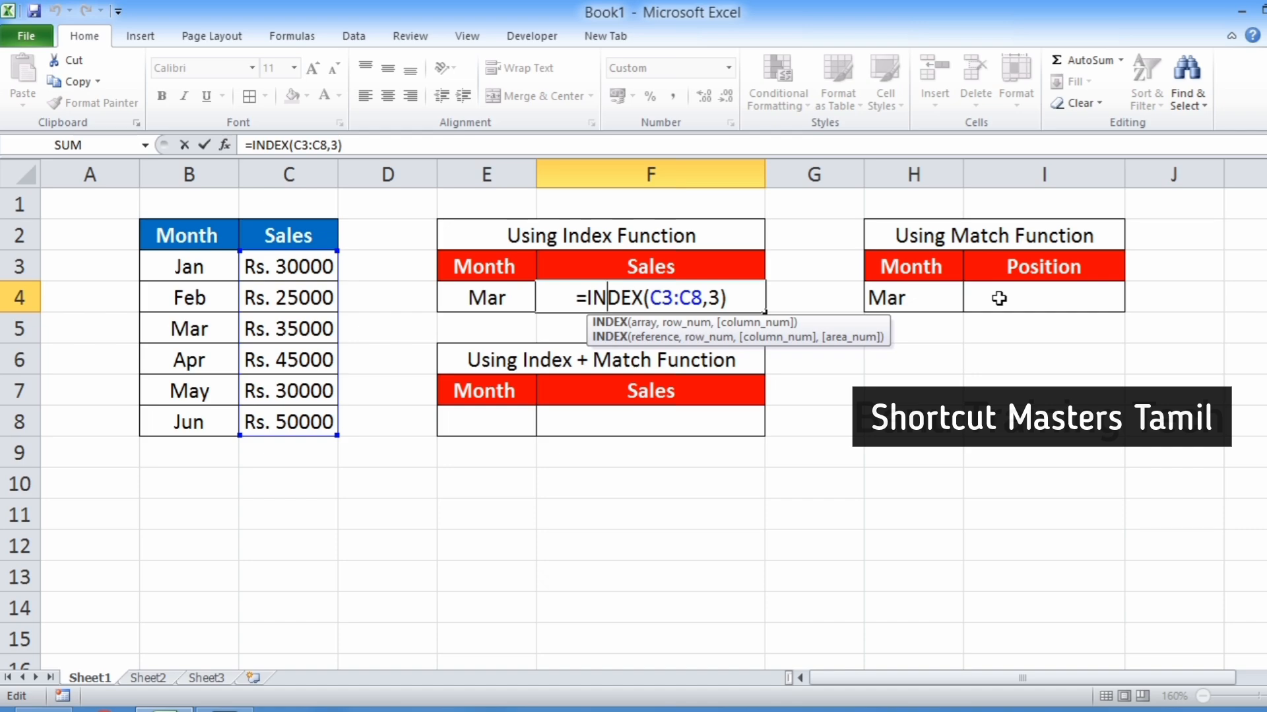
{"action": "key", "text": "ctrl+Return"}
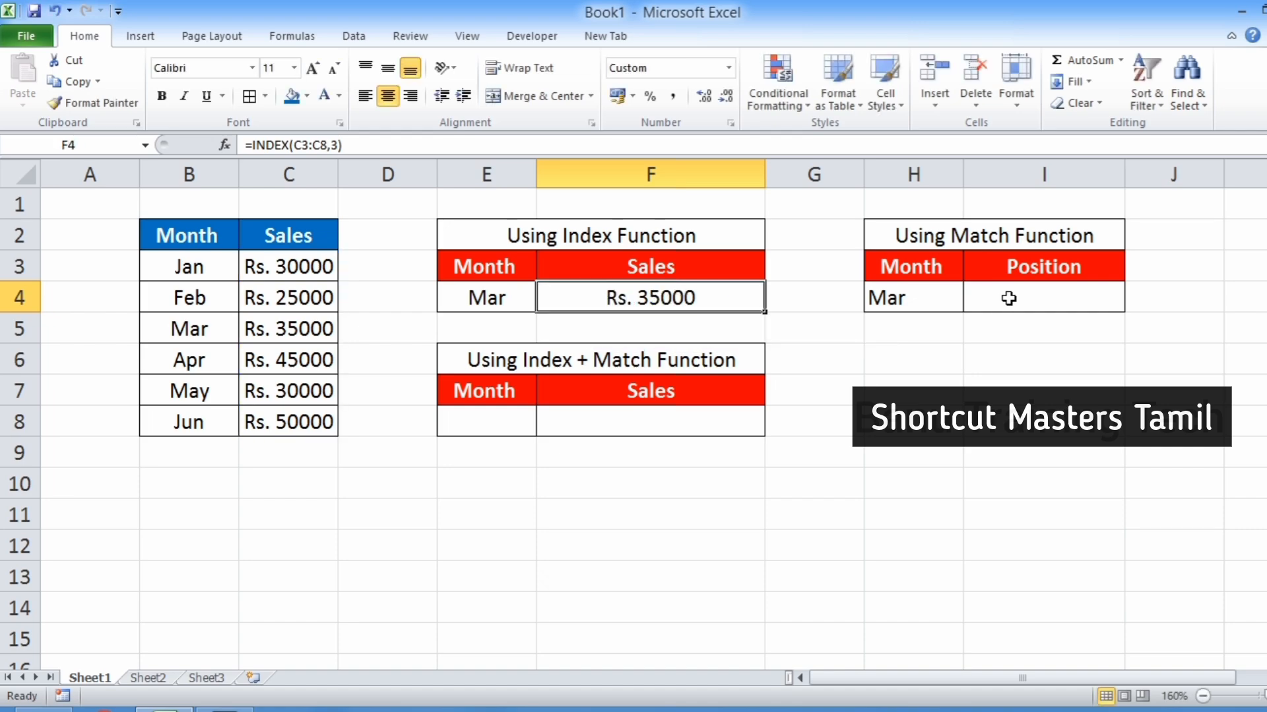
In I4, enter =MATCH(H4,B3:B8,0) to find the position of the month in H4 with an exact match.
{"action": "left_click", "coordinate": [1009, 298]}
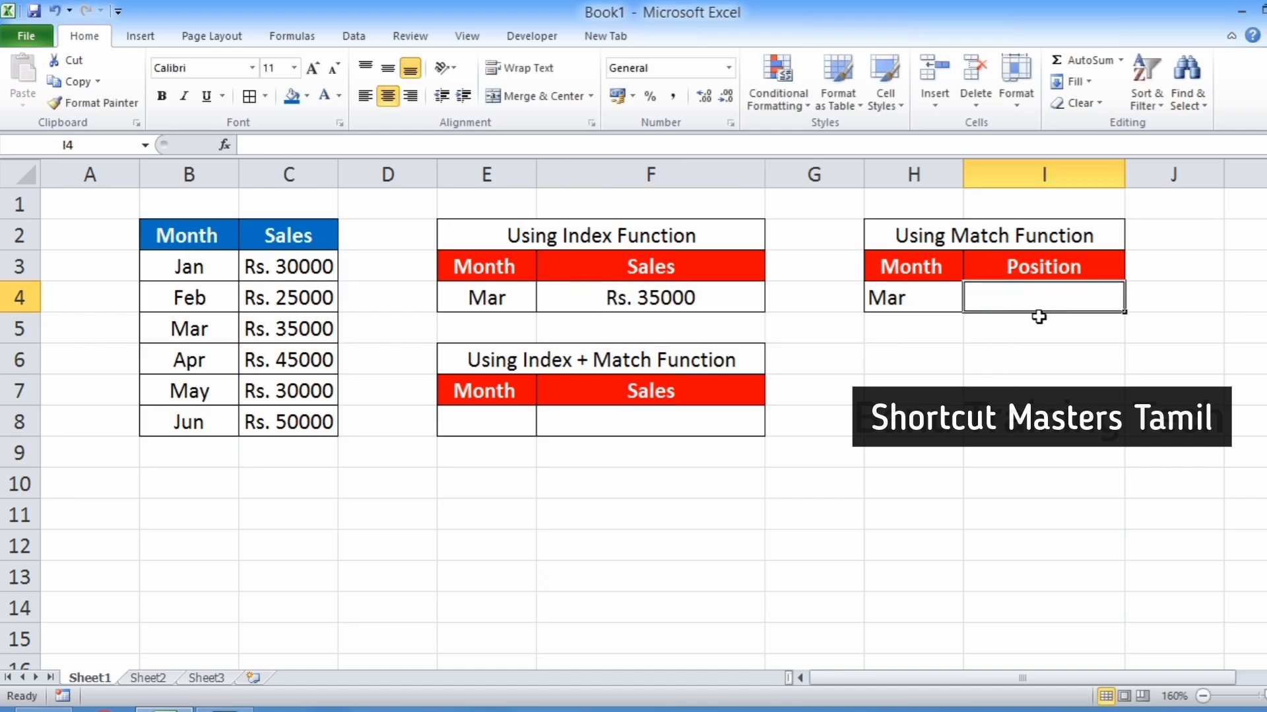
{"action": "type", "text": "=mat"}
{"action": "key", "text": "Tab"}
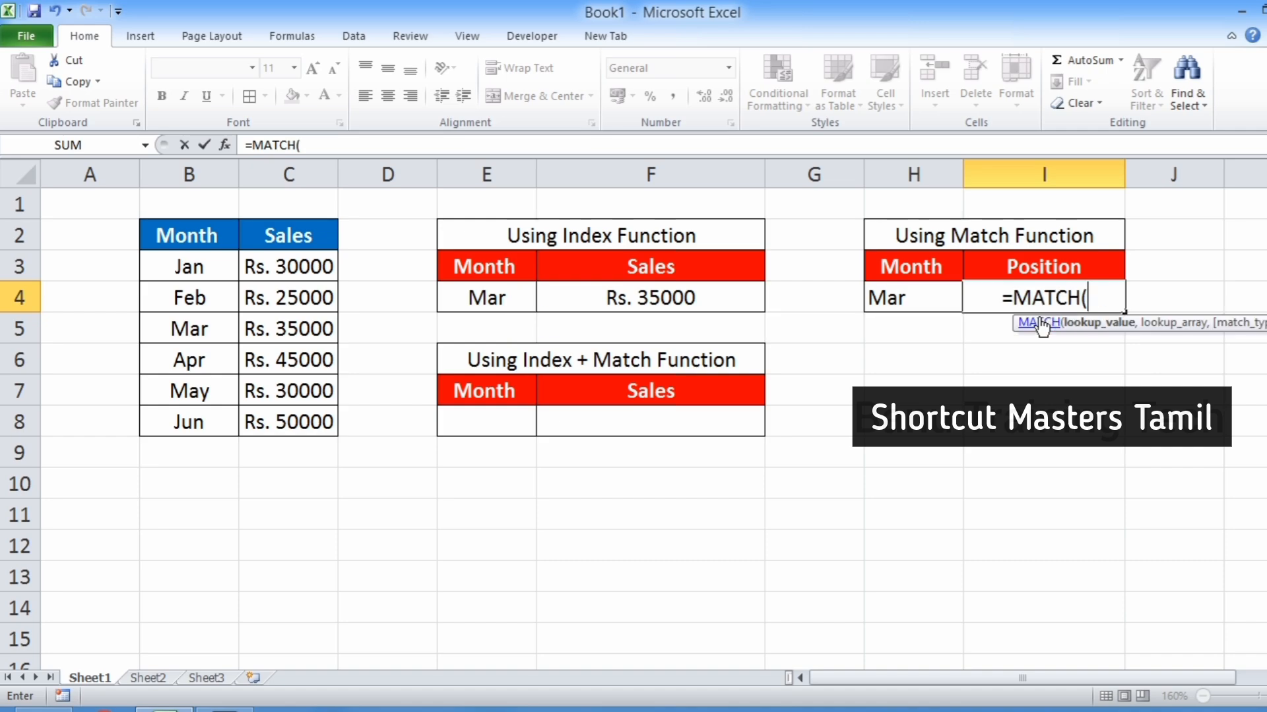
{"action": "left_click", "coordinate": [896, 301]}
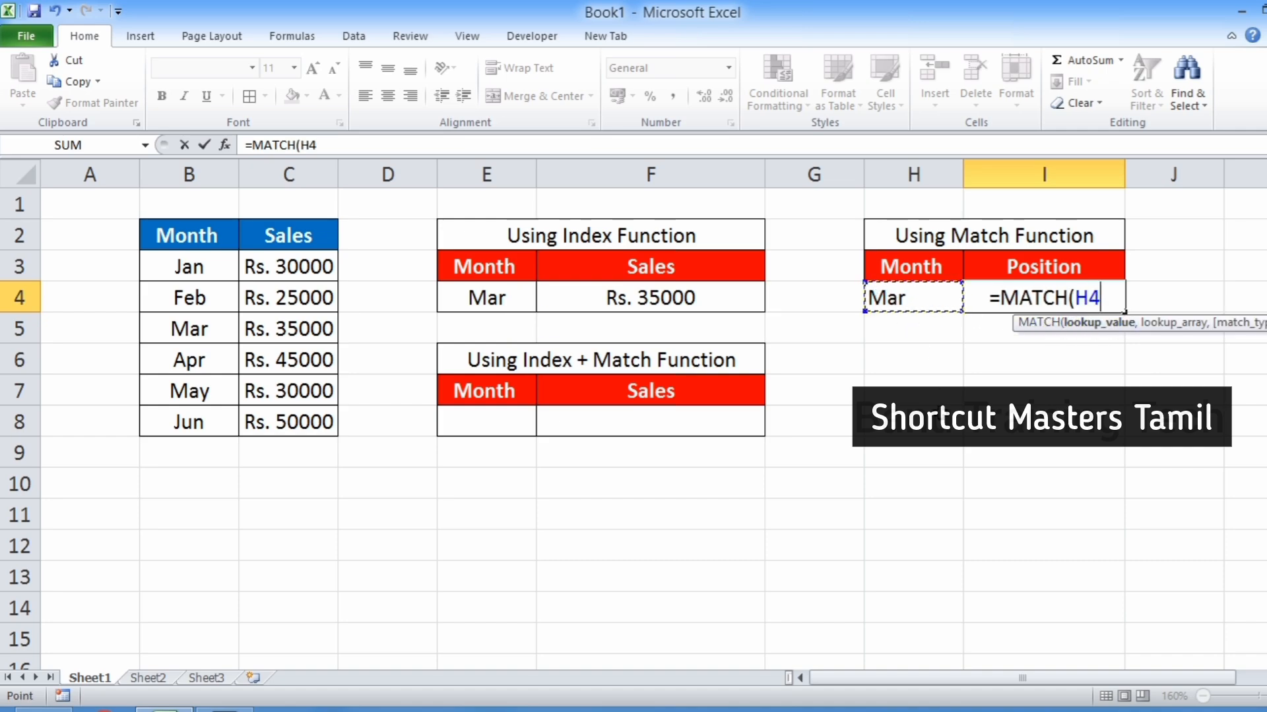
{"action": "type", "text": ","}
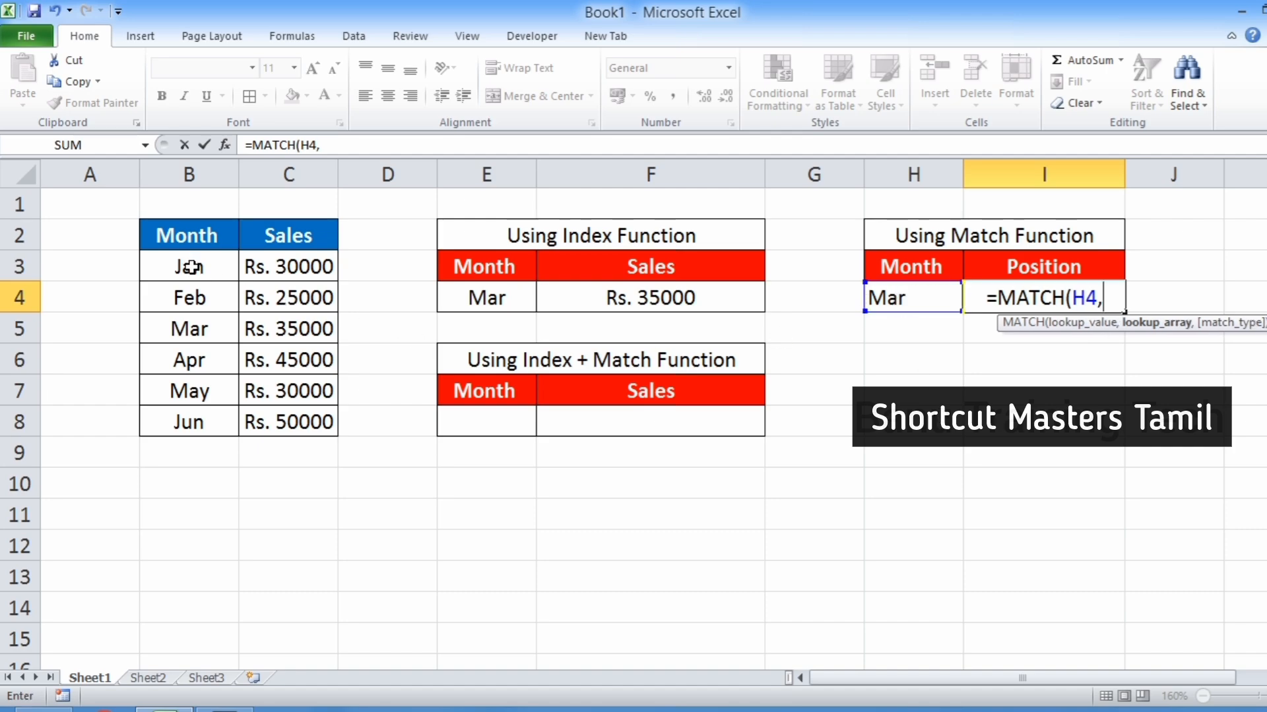
{"action": "left_click_drag", "start_coordinate": [191, 267], "coordinate": [190, 420]}
{"action": "type", "text": ","}
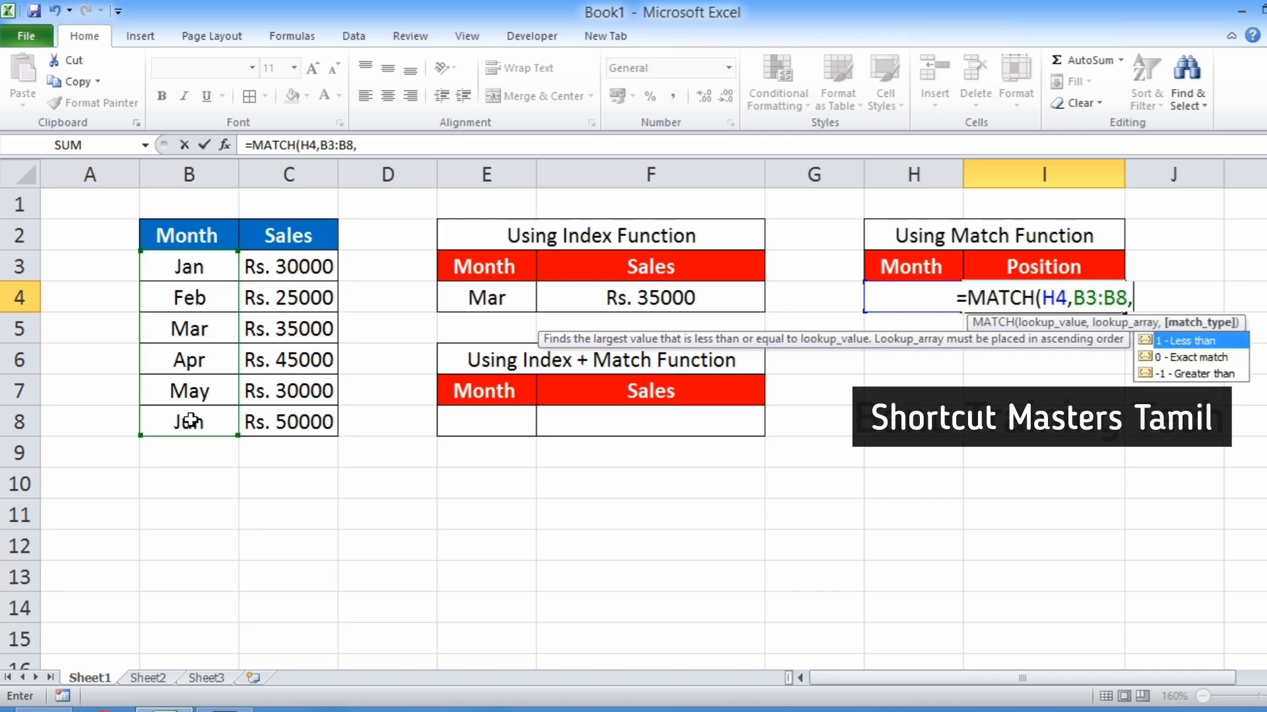
{"action": "key", "text": "Down"}
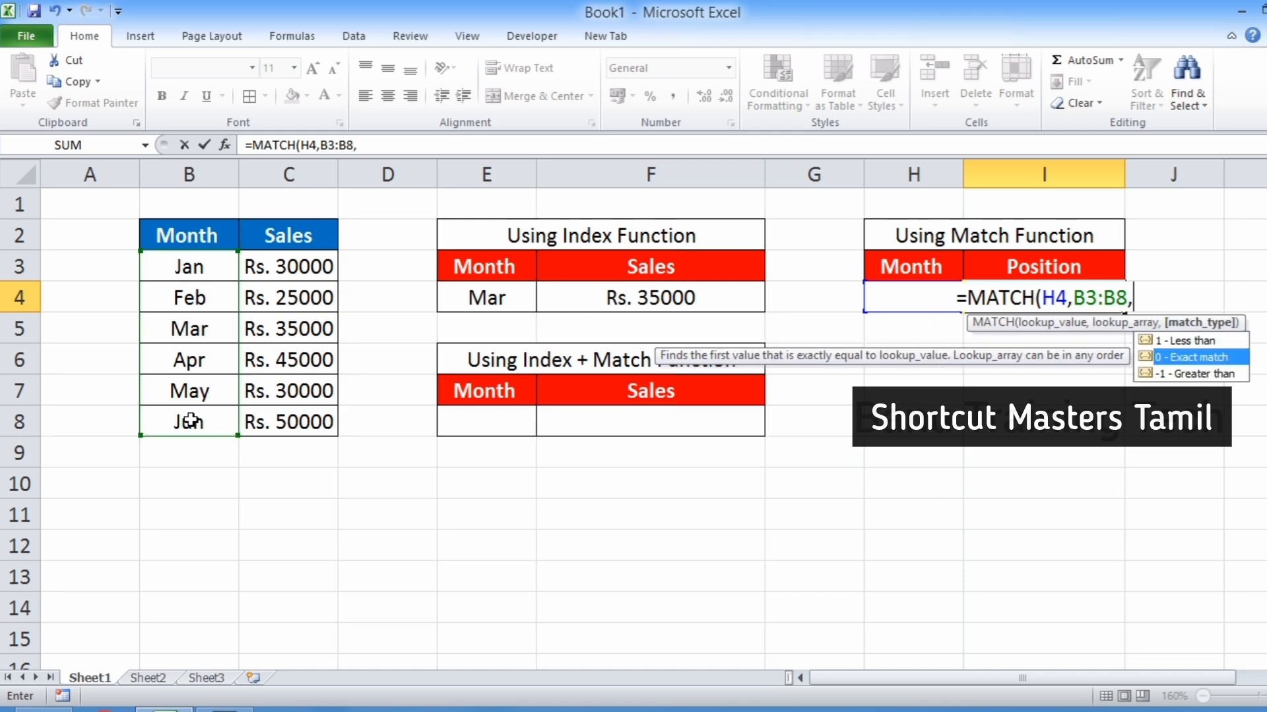
{"action": "type", "text": "0)"}
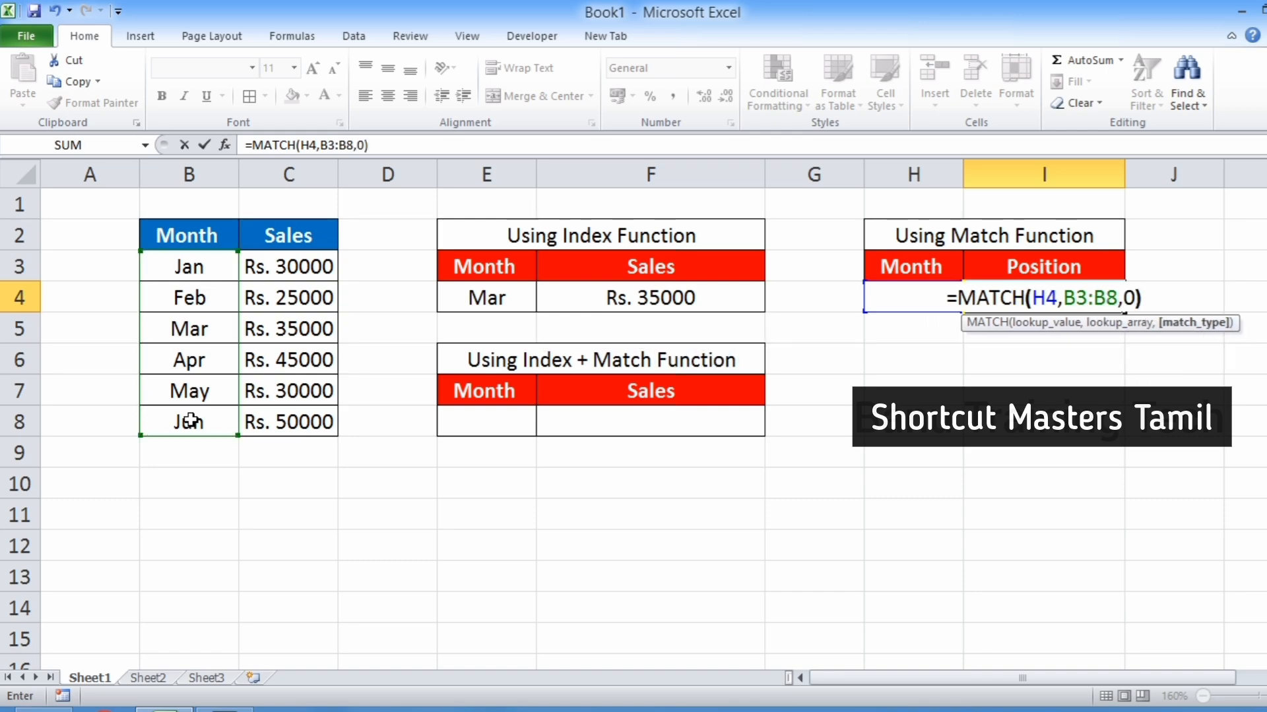
{"action": "key", "text": "Return"}
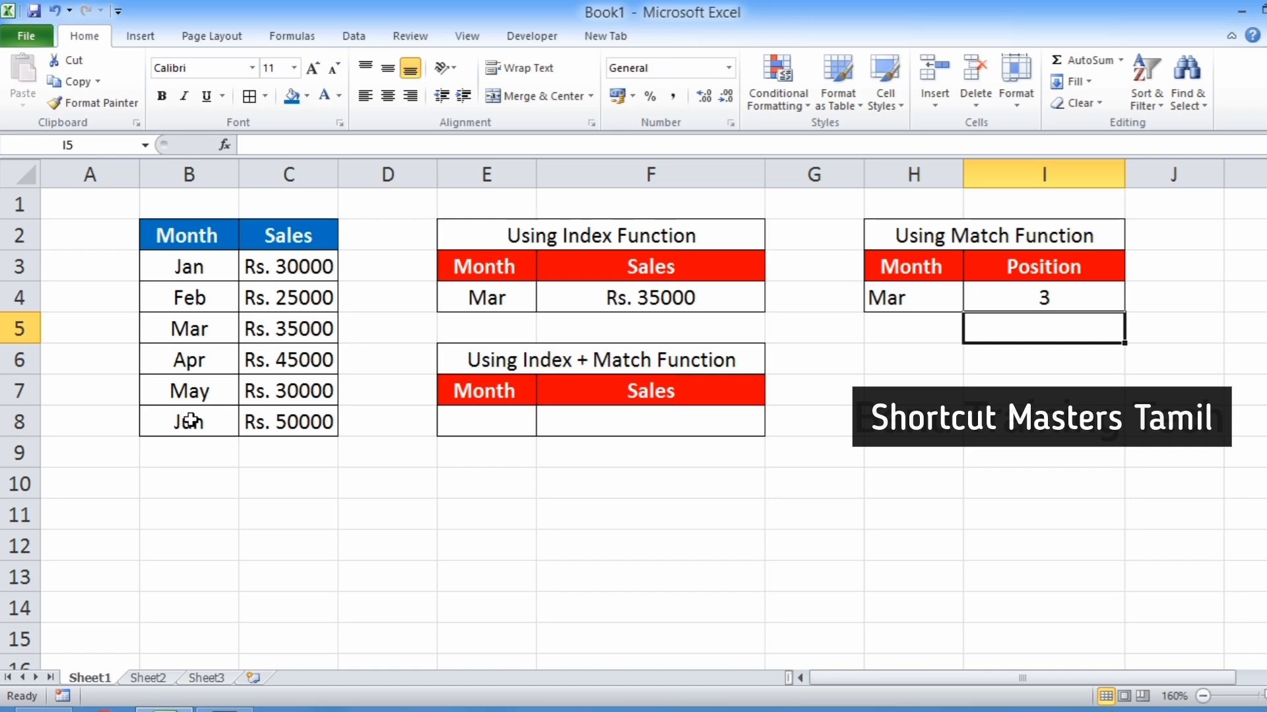
Compare the month in H4, the position in I4 and the INDEX result in F4.
{"action": "left_click", "coordinate": [898, 302]}
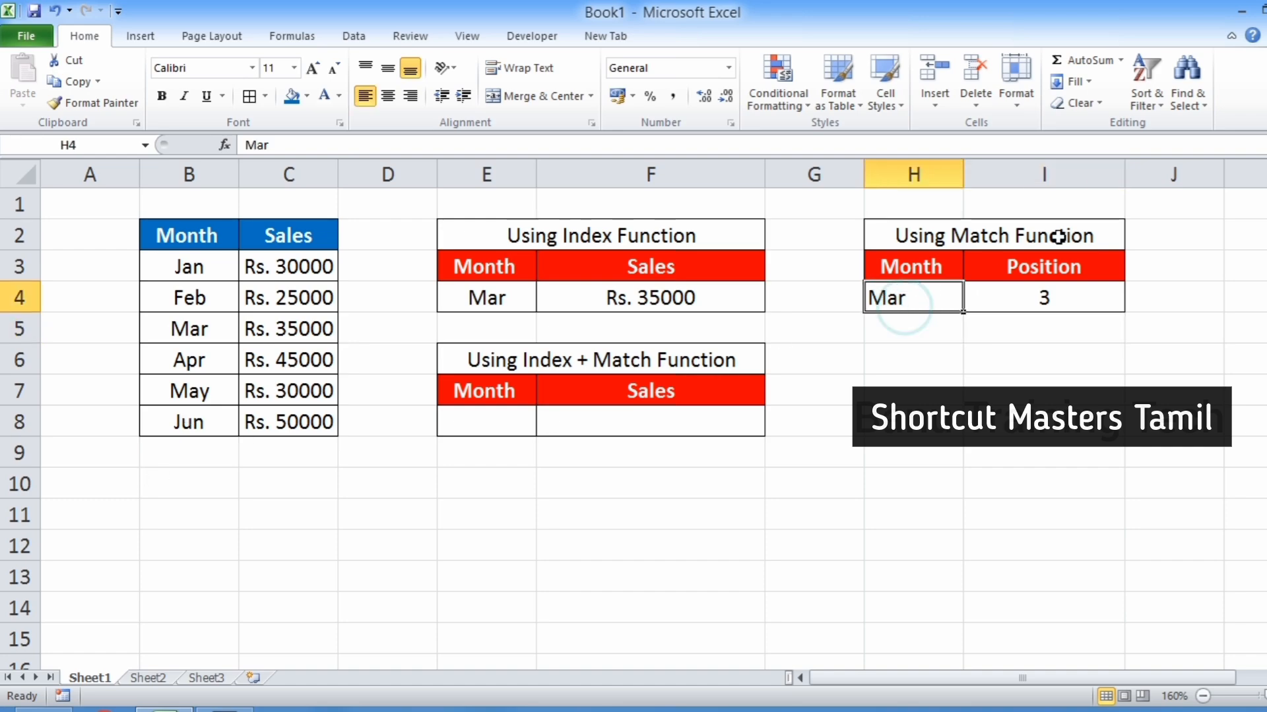
{"action": "left_click", "coordinate": [1072, 305]}
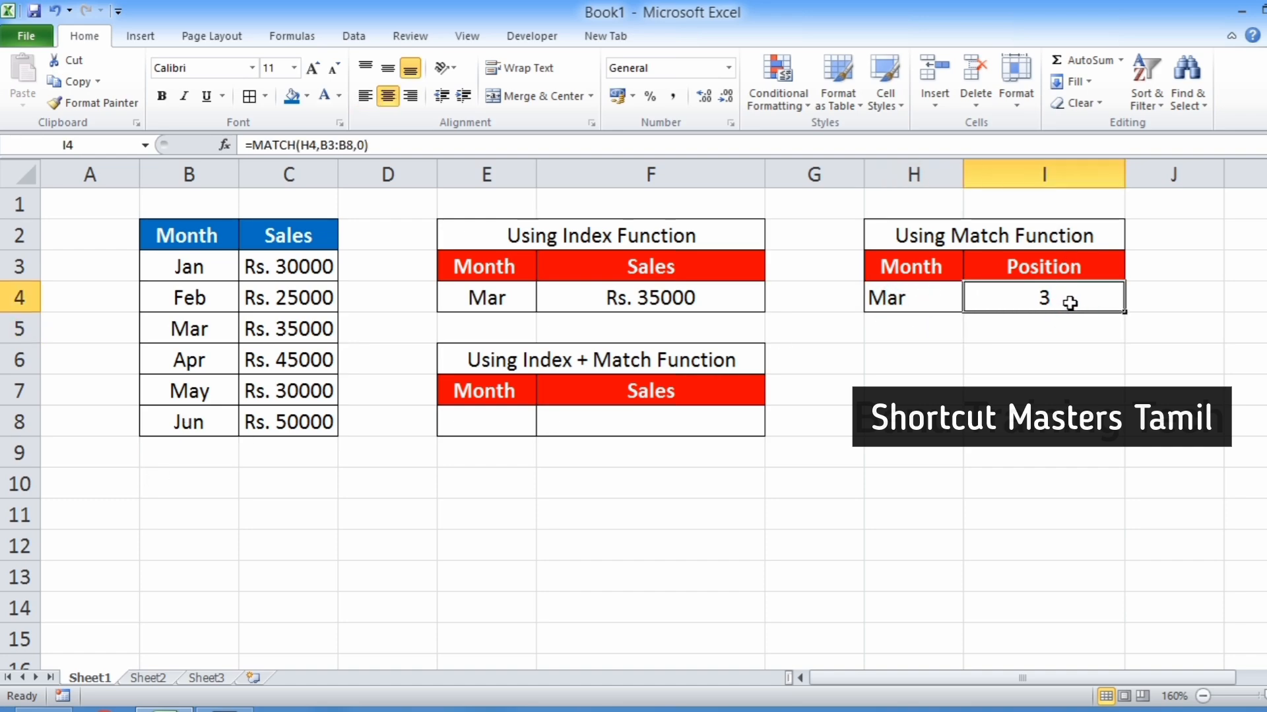
{"action": "left_click", "coordinate": [688, 291]}
{"action": "left_click", "coordinate": [1009, 294]}
Enter Mar as the month in E8 of the Index + Match section.
{"action": "left_click", "coordinate": [515, 427]}
{"action": "type", "text": "Mar"}
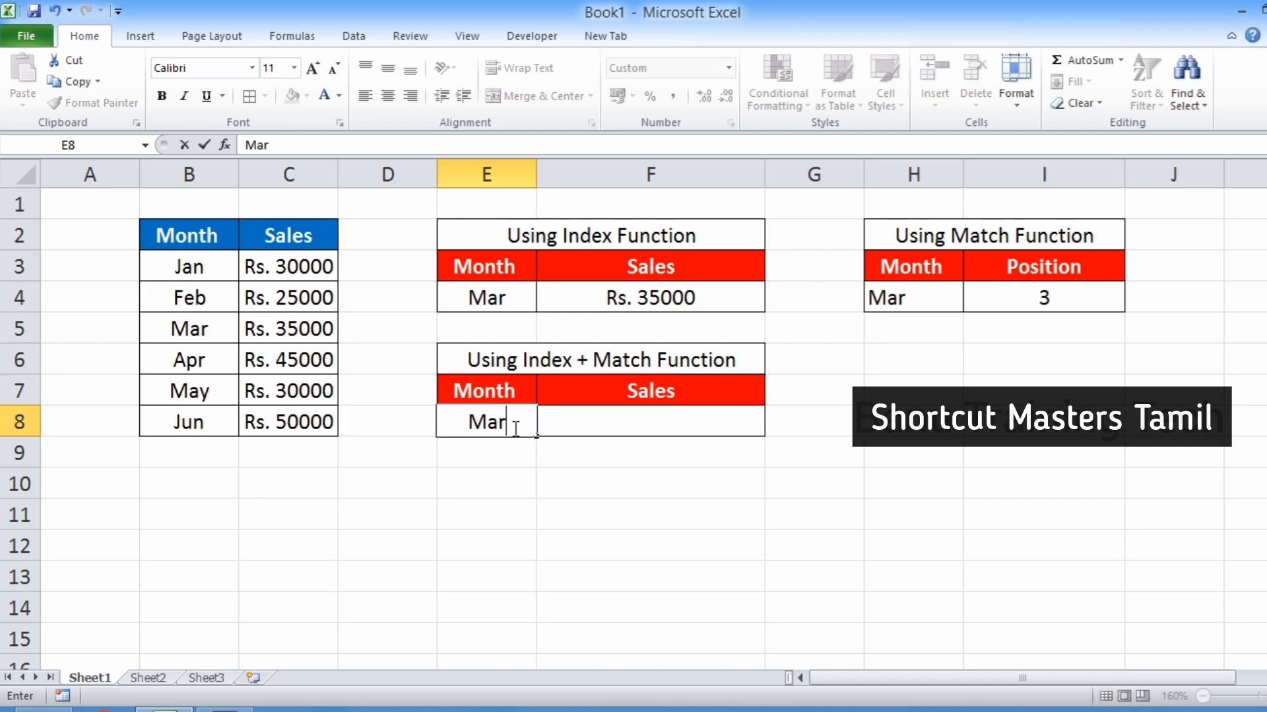
{"action": "key", "text": "Return"}
{"action": "left_click", "coordinate": [514, 428]}
{"action": "key", "text": "Right"}
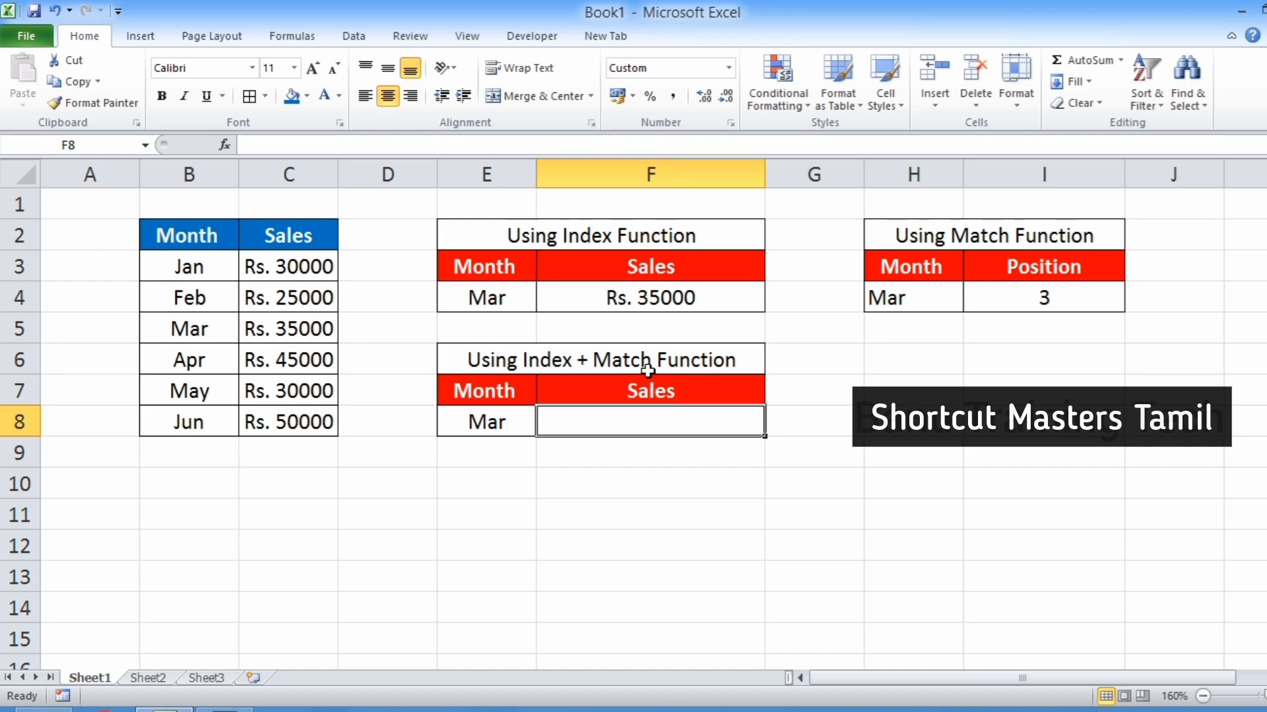
In F8, enter =INDEX(C3:C8,MATCH(E8,B3:B8,0)) to return the sales for the month in E8 with an exact match.
{"action": "type", "text": "="}
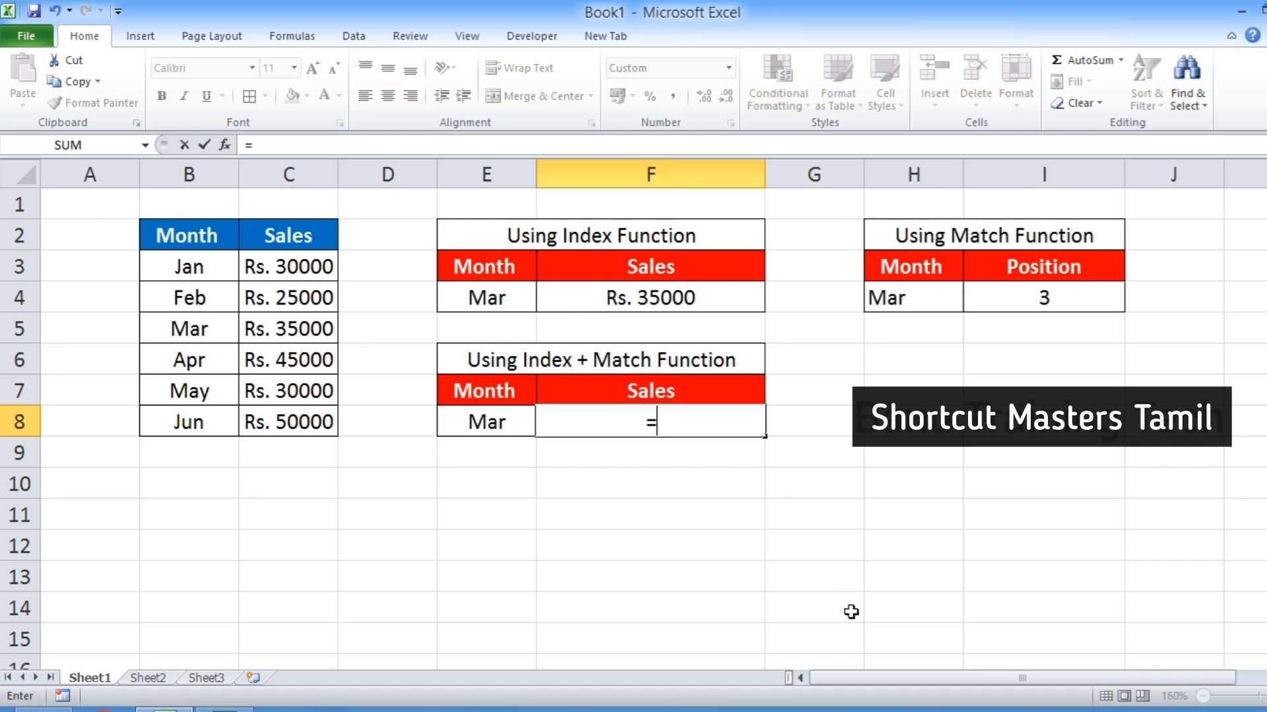
{"action": "type", "text": "in"}
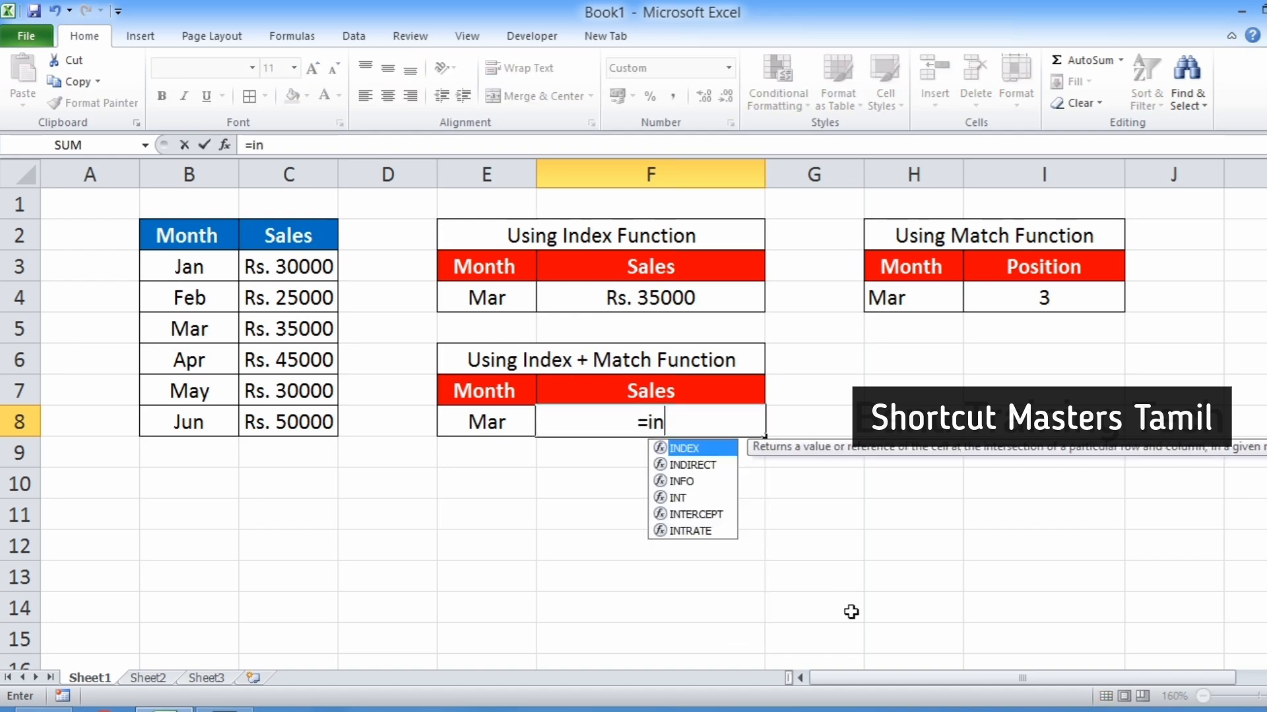
{"action": "key", "text": "Tab"}
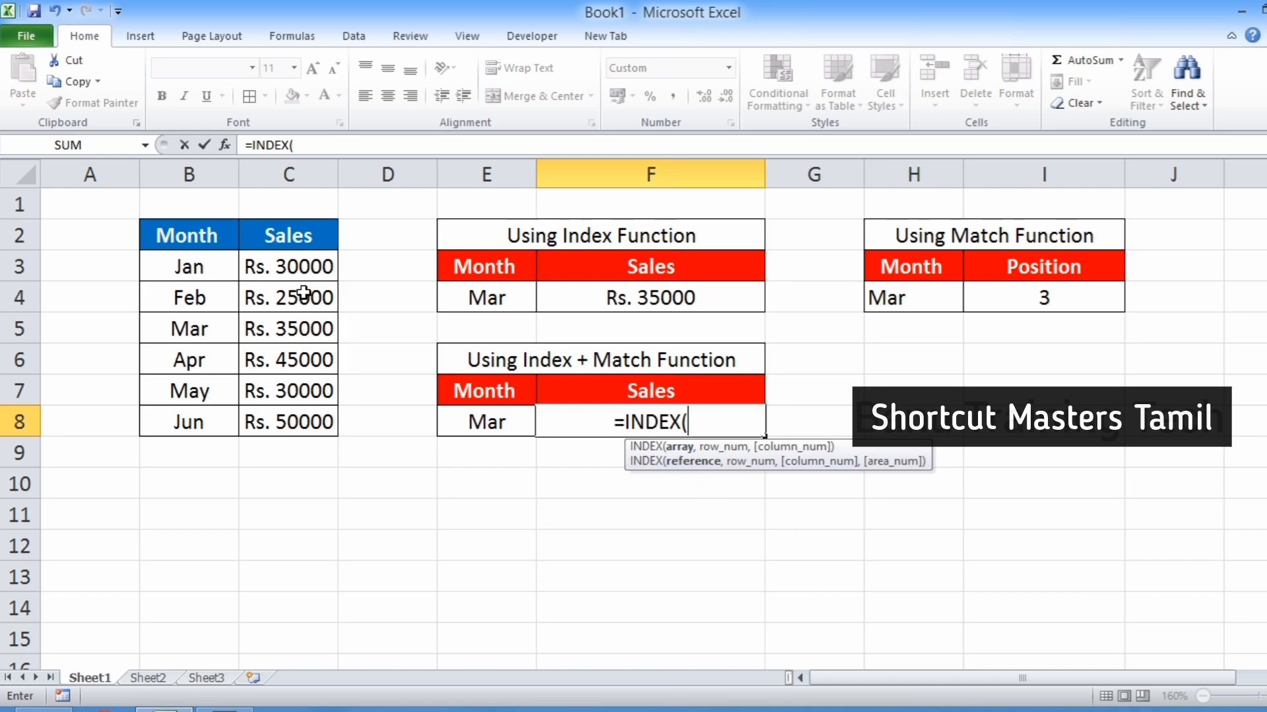
{"action": "left_click_drag", "start_coordinate": [307, 267], "coordinate": [318, 423]}
{"action": "type", "text": ","}
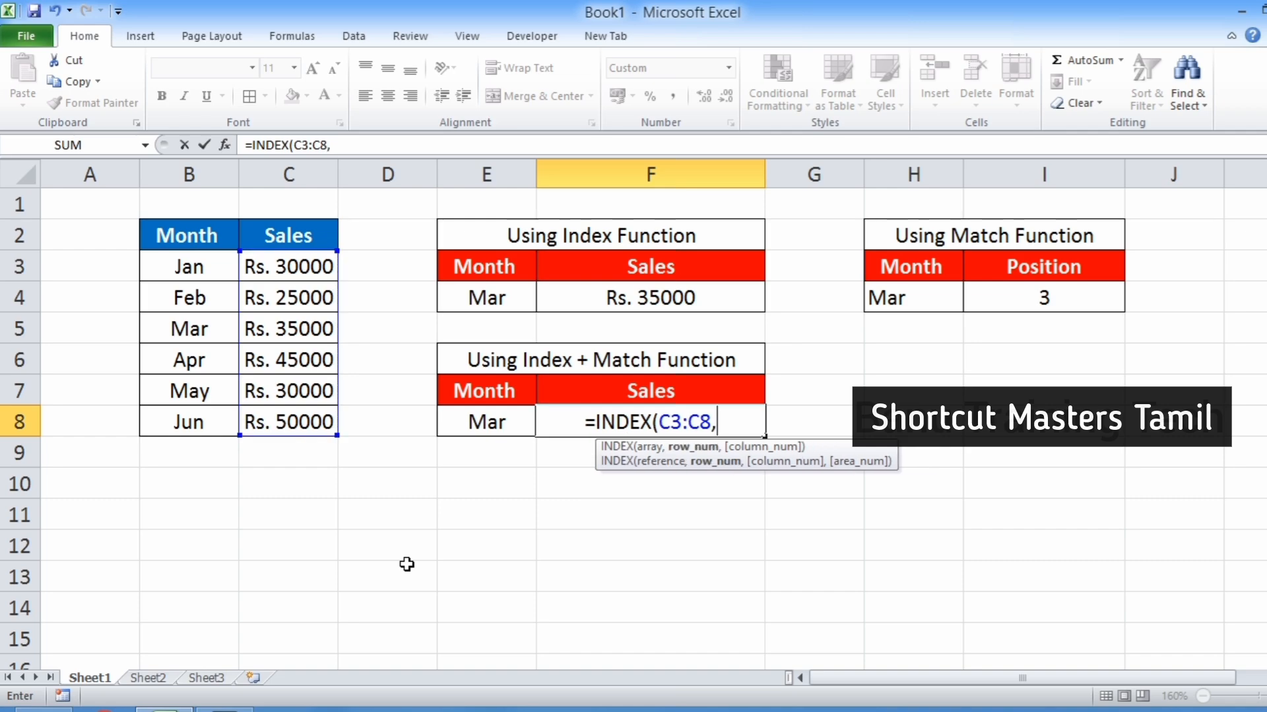
{"action": "type", "text": "mat"}
{"action": "key", "text": "Tab"}
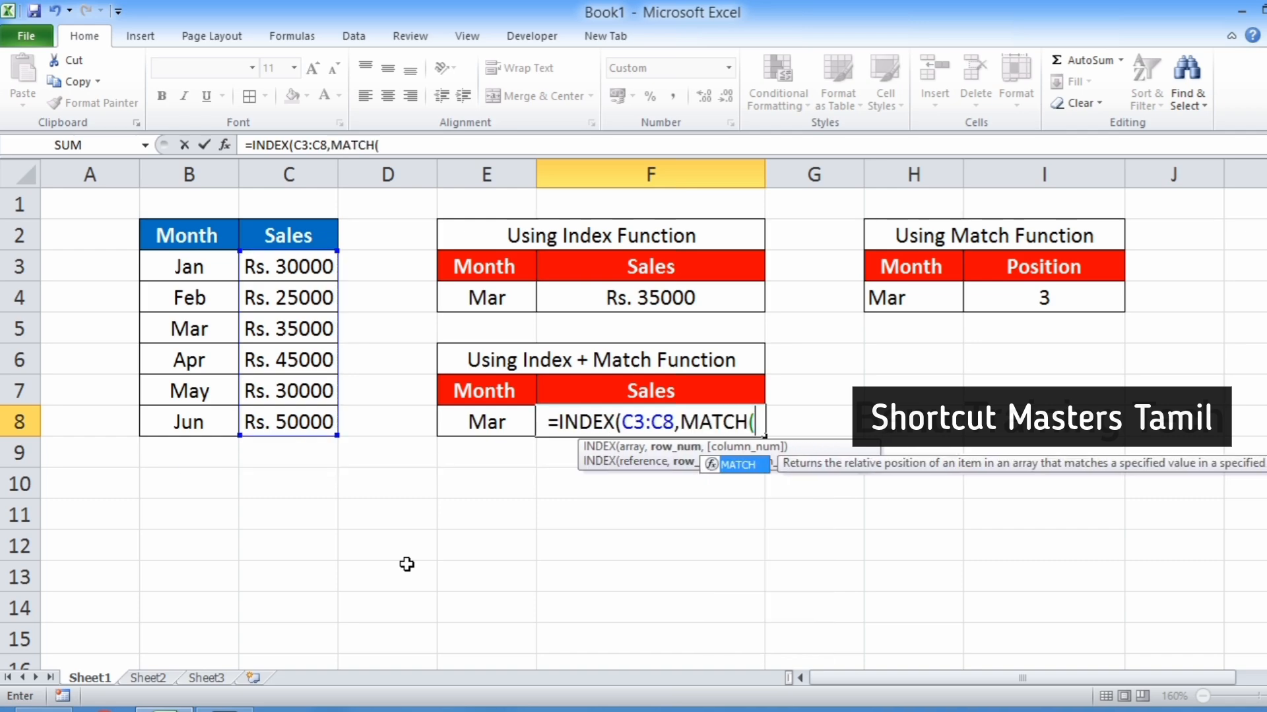
{"action": "left_click", "coordinate": [491, 421]}
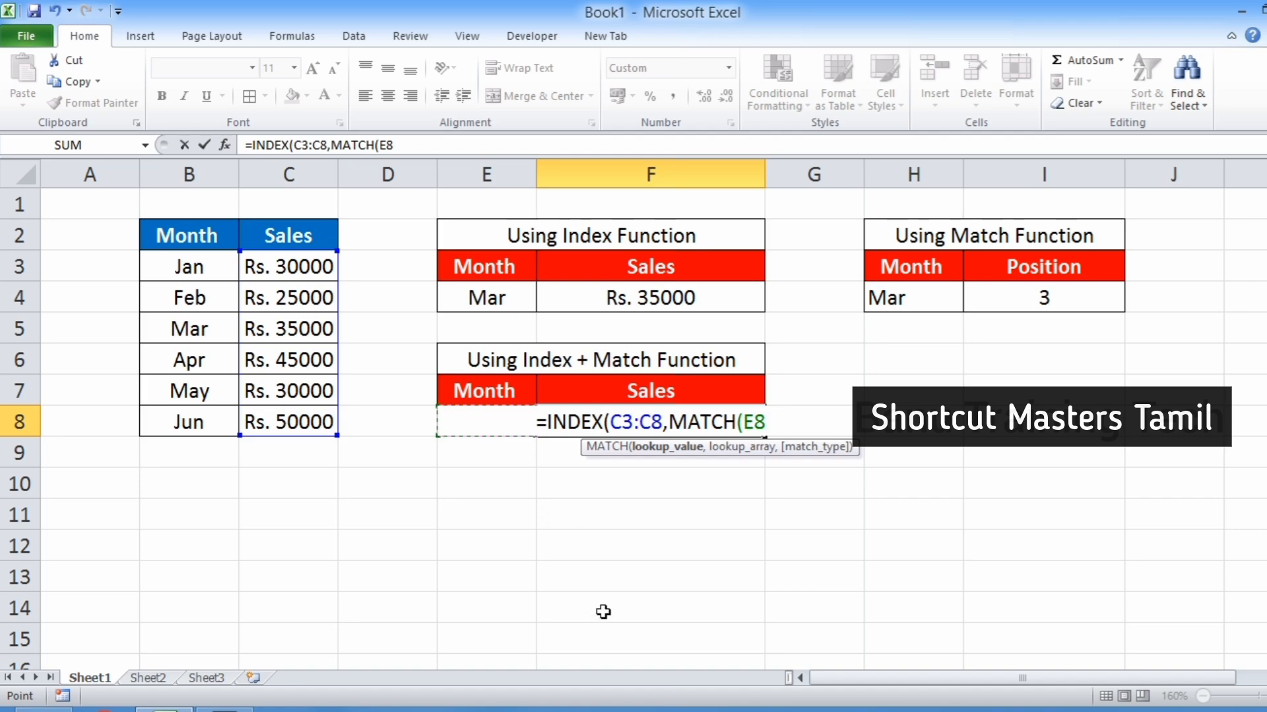
{"action": "type", "text": ","}
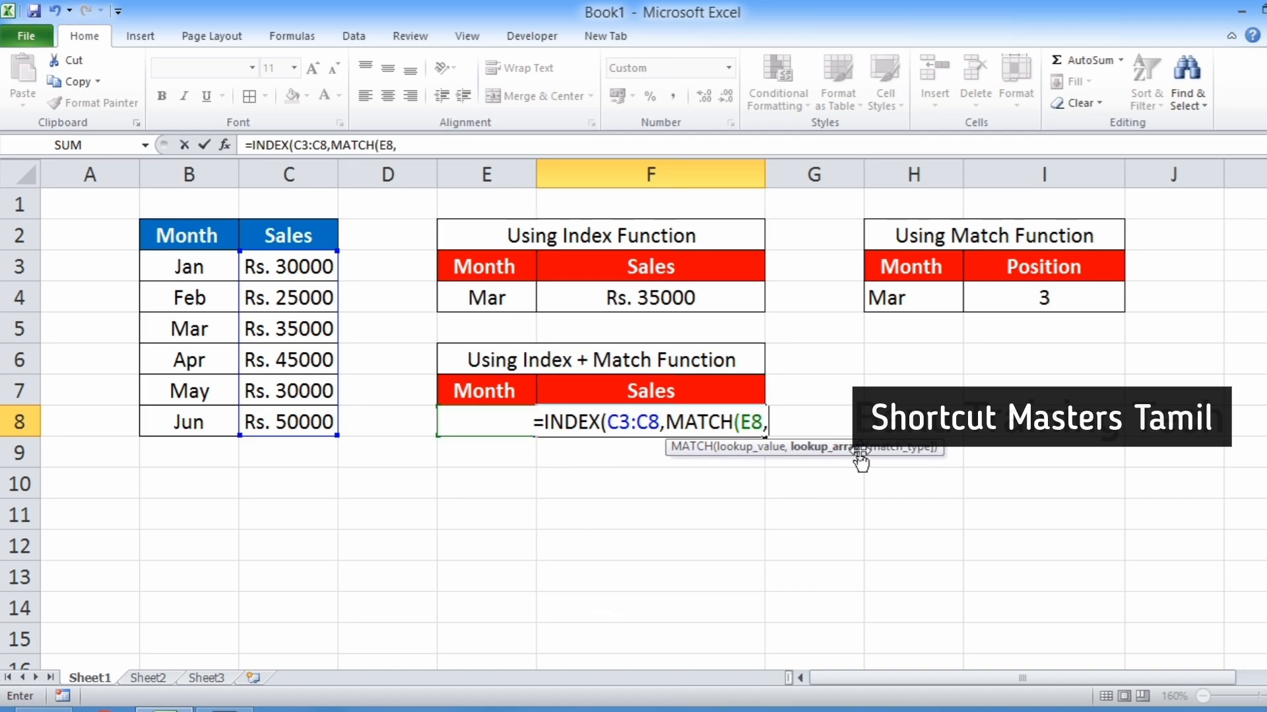
{"action": "left_click_drag", "start_coordinate": [176, 262], "coordinate": [165, 414]}
{"action": "type", "text": ","}
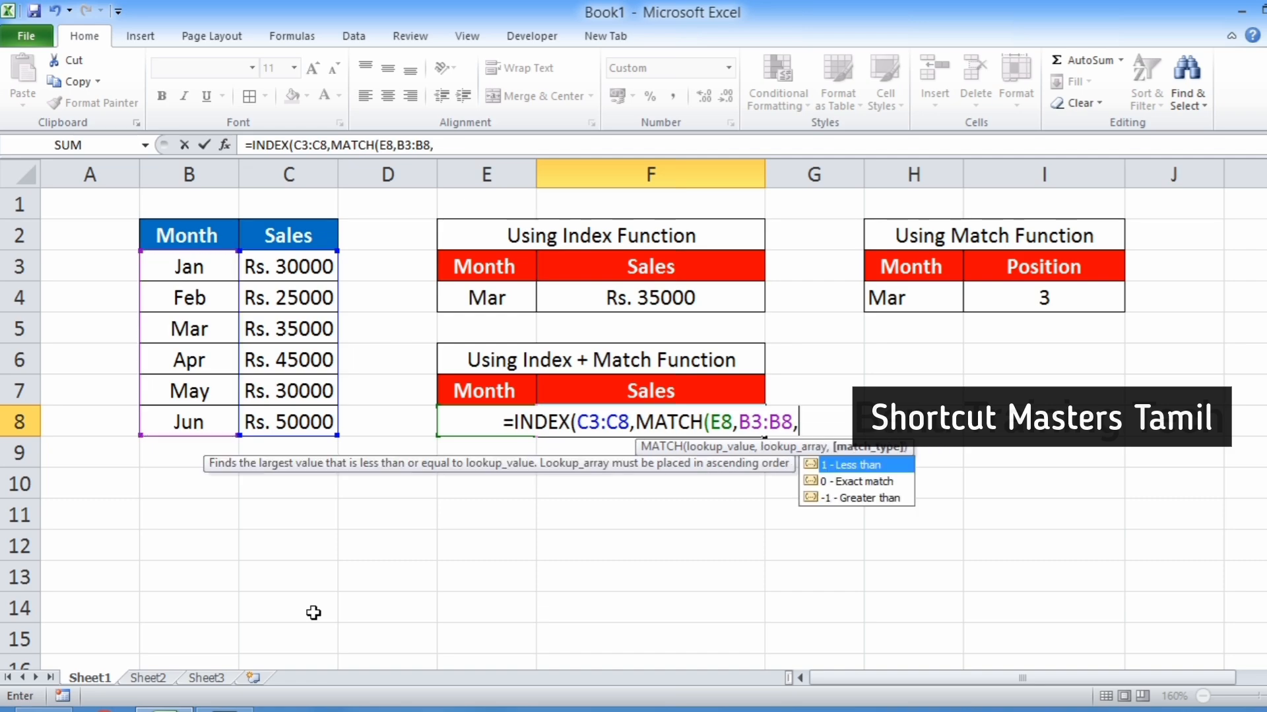
{"action": "key", "text": "Down"}
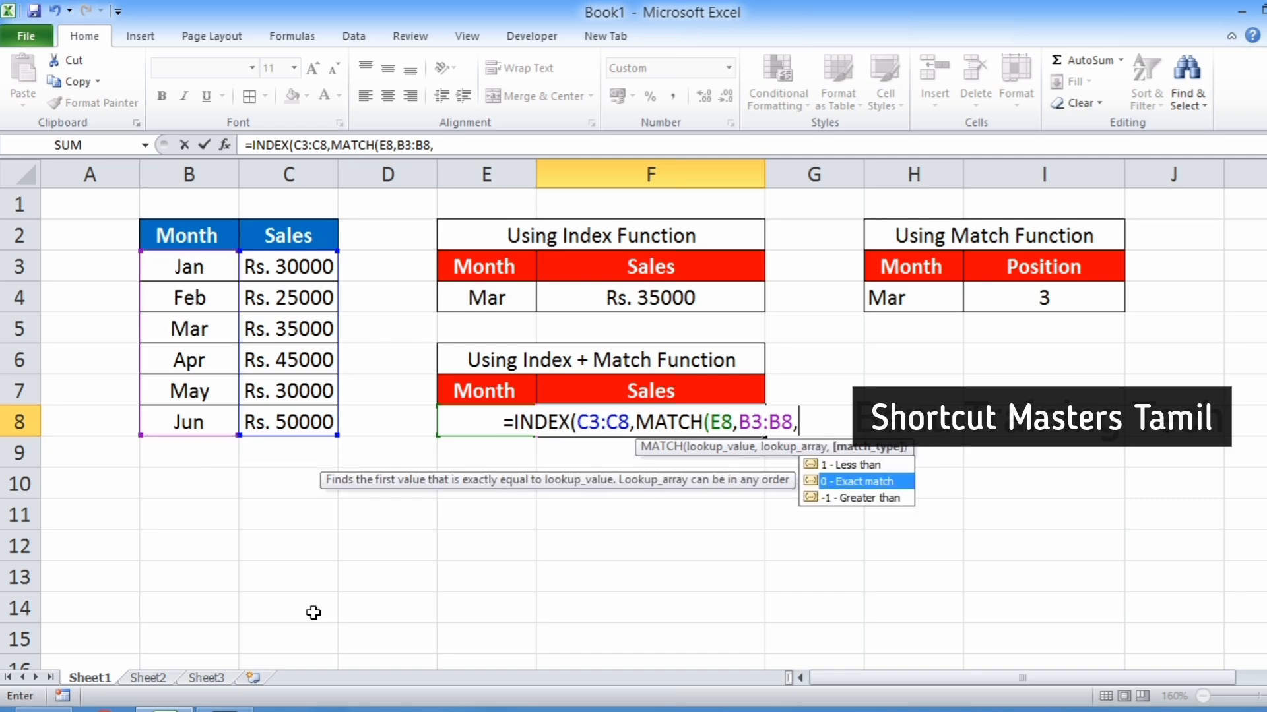
{"action": "key", "text": "Tab"}
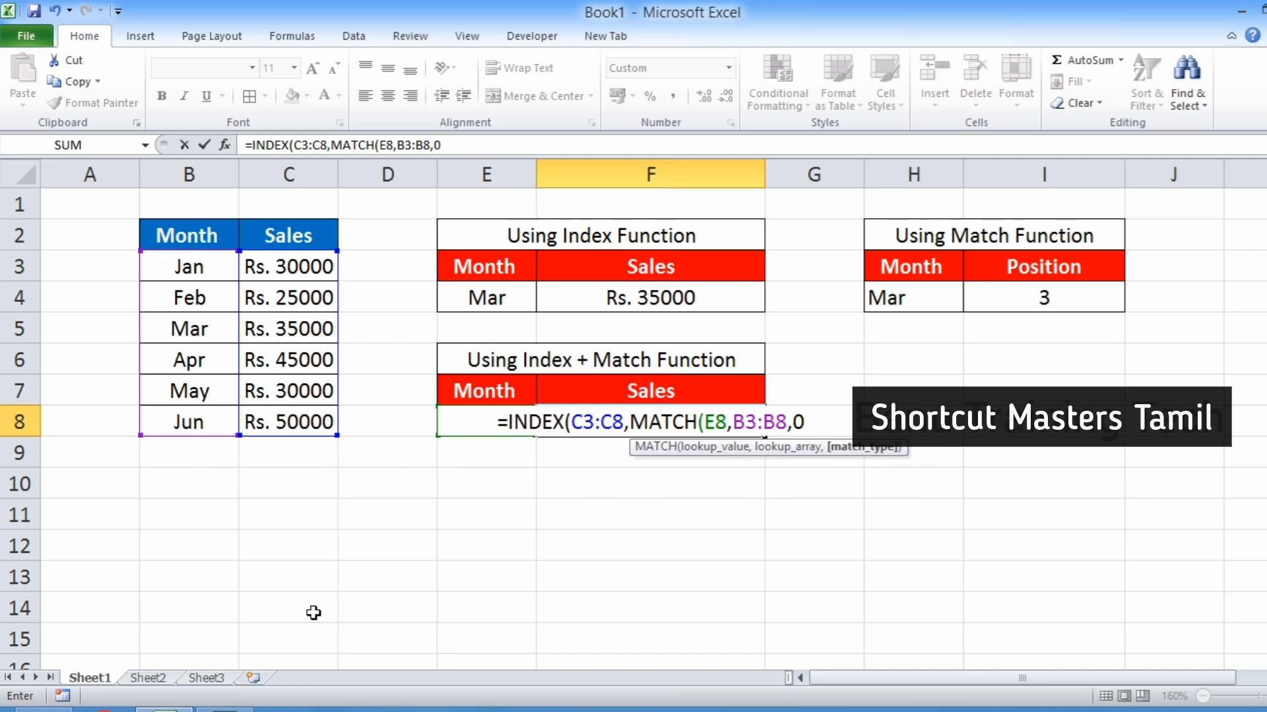
{"action": "type", "text": ")"}
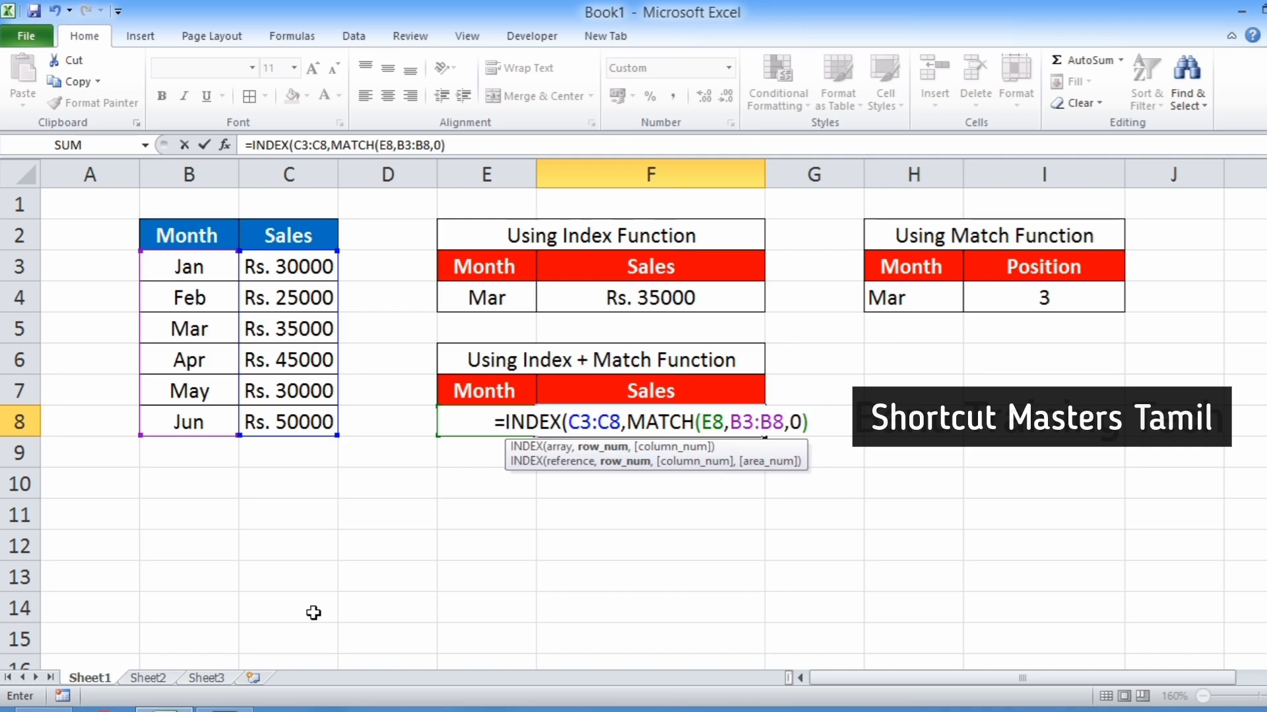
{"action": "type", "text": ")"}
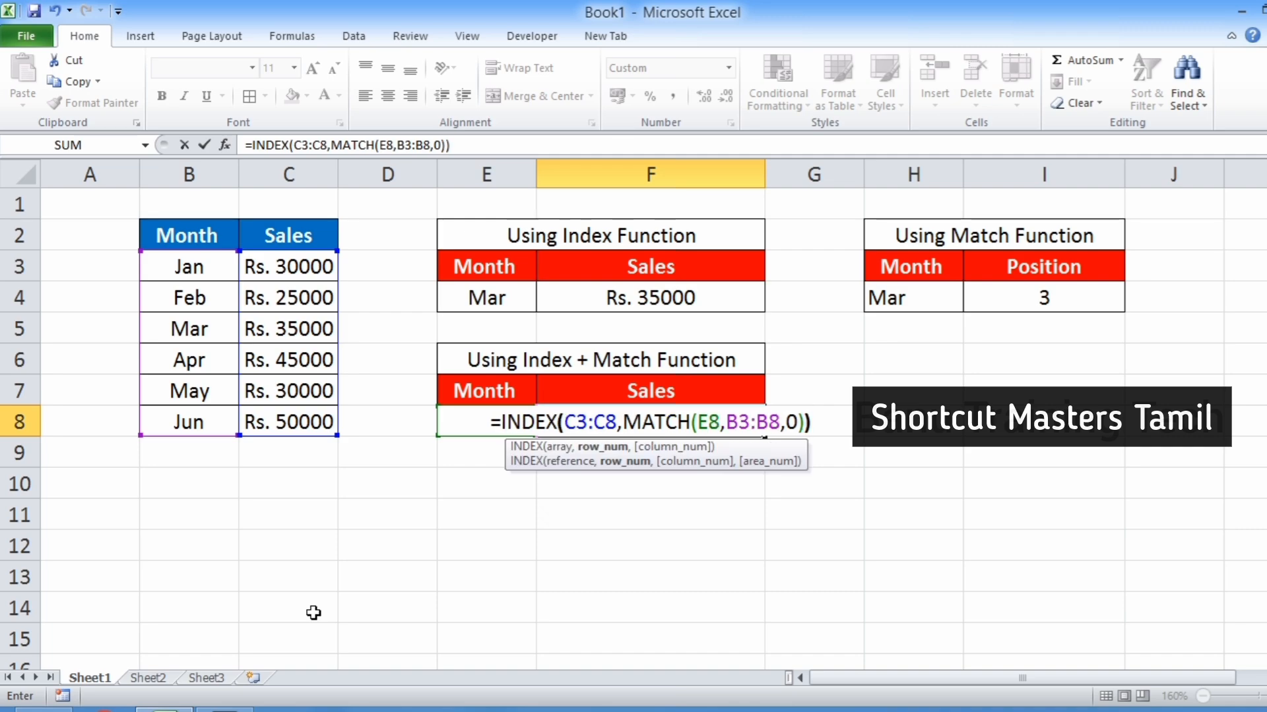
{"action": "key", "text": "Return"}
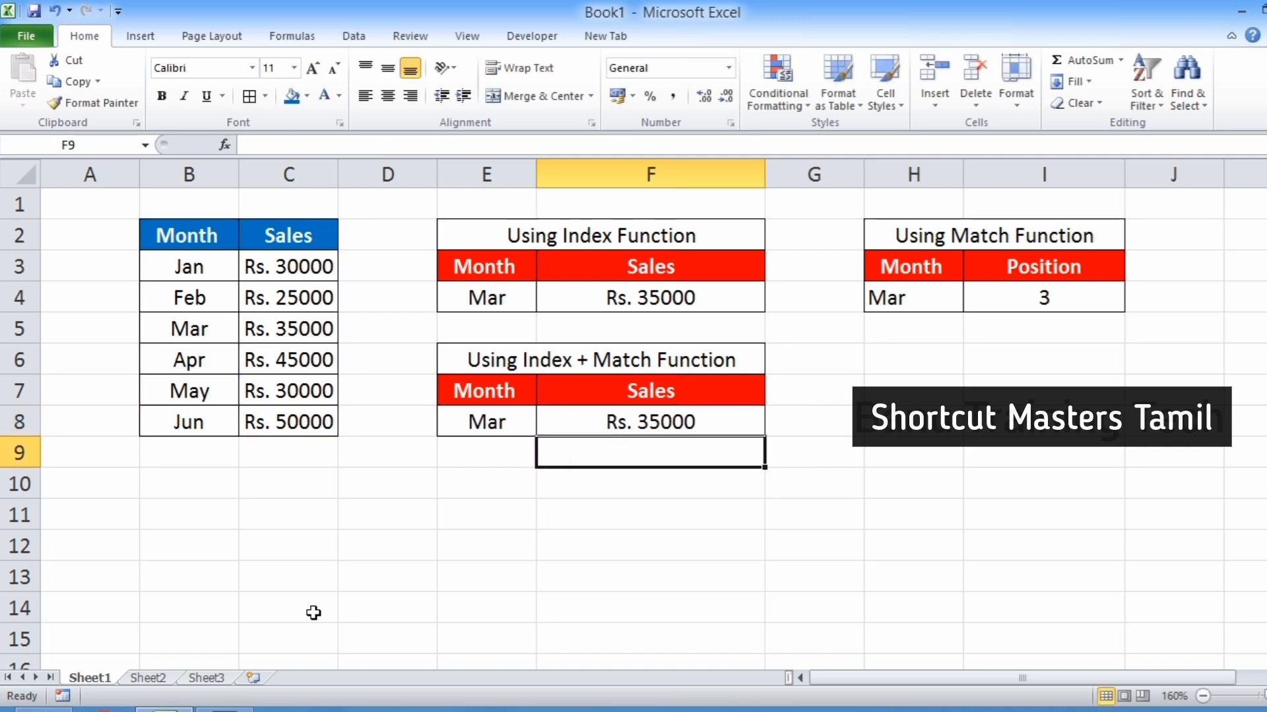
Inspect the month in E8 and open the INDEX+MATCH formula in F8 for review.
{"action": "left_click", "coordinate": [507, 422]}
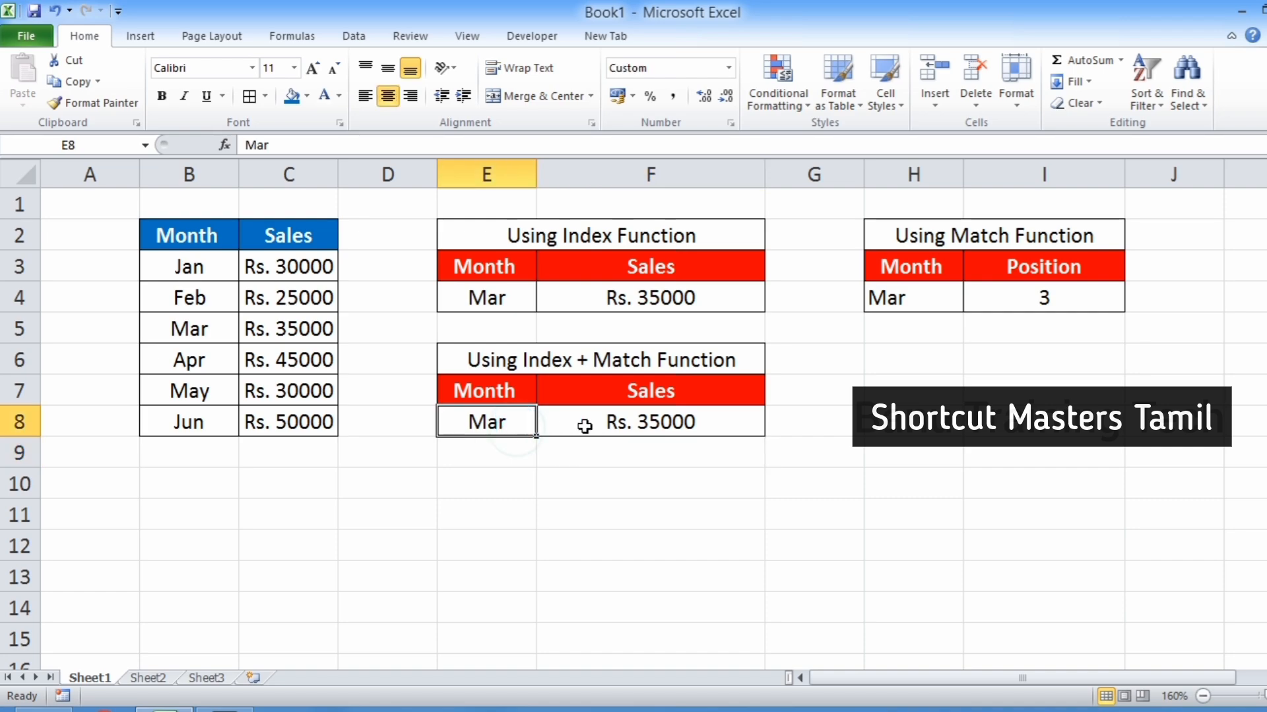
{"action": "left_click", "coordinate": [654, 432]}
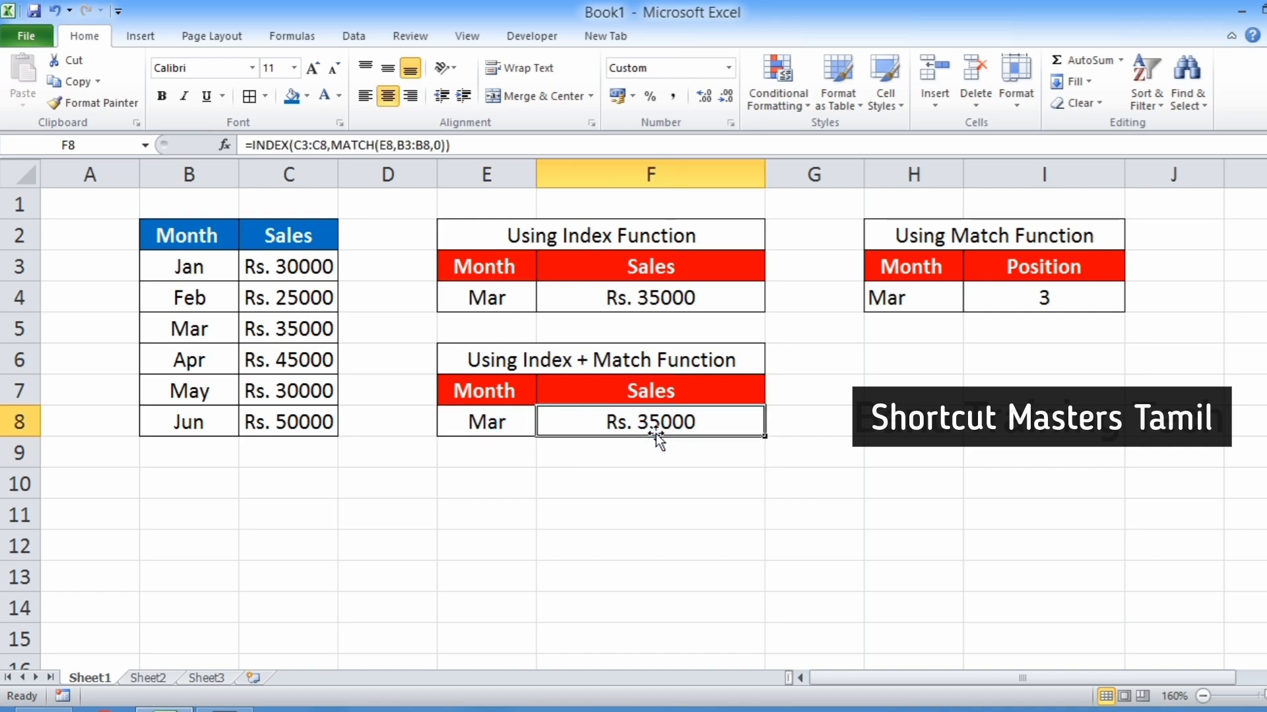
{"action": "double_click", "coordinate": [656, 434]}
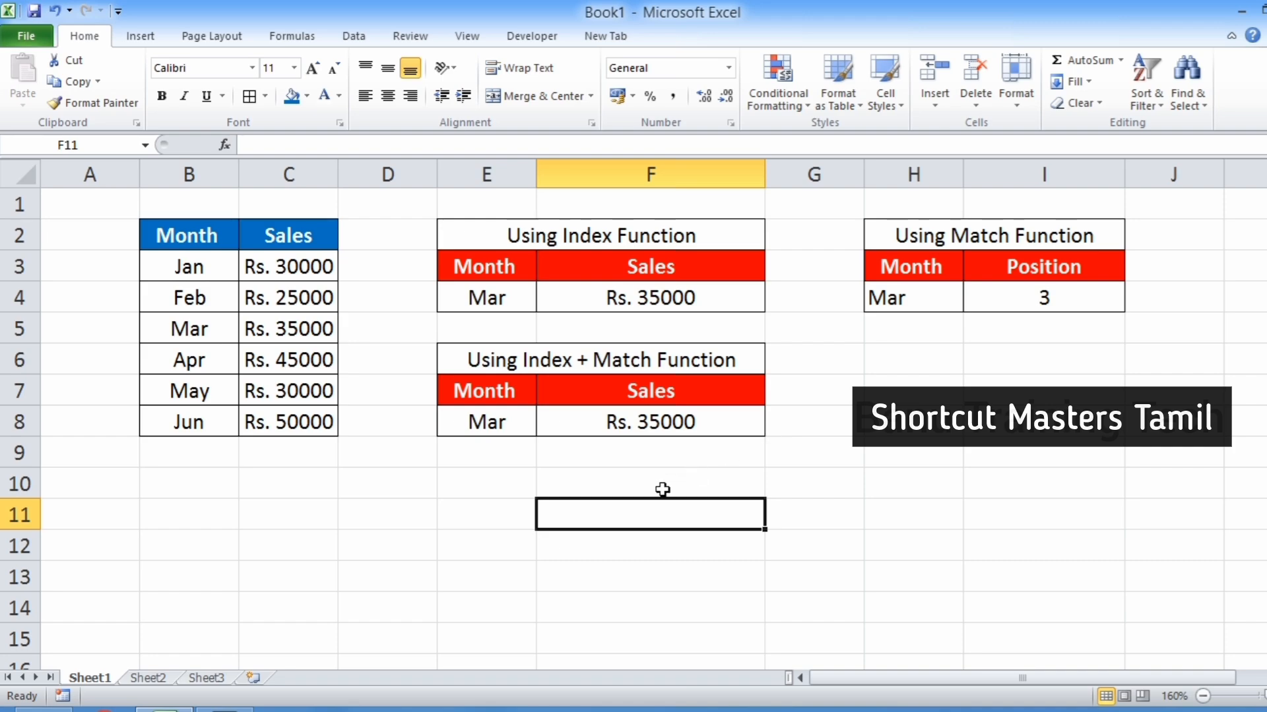
In F10, enter =VLOOKUP(E8,B3:C8,2,FALSE) to look up the same month's sales with an exact match.
{"action": "left_click", "coordinate": [662, 490]}
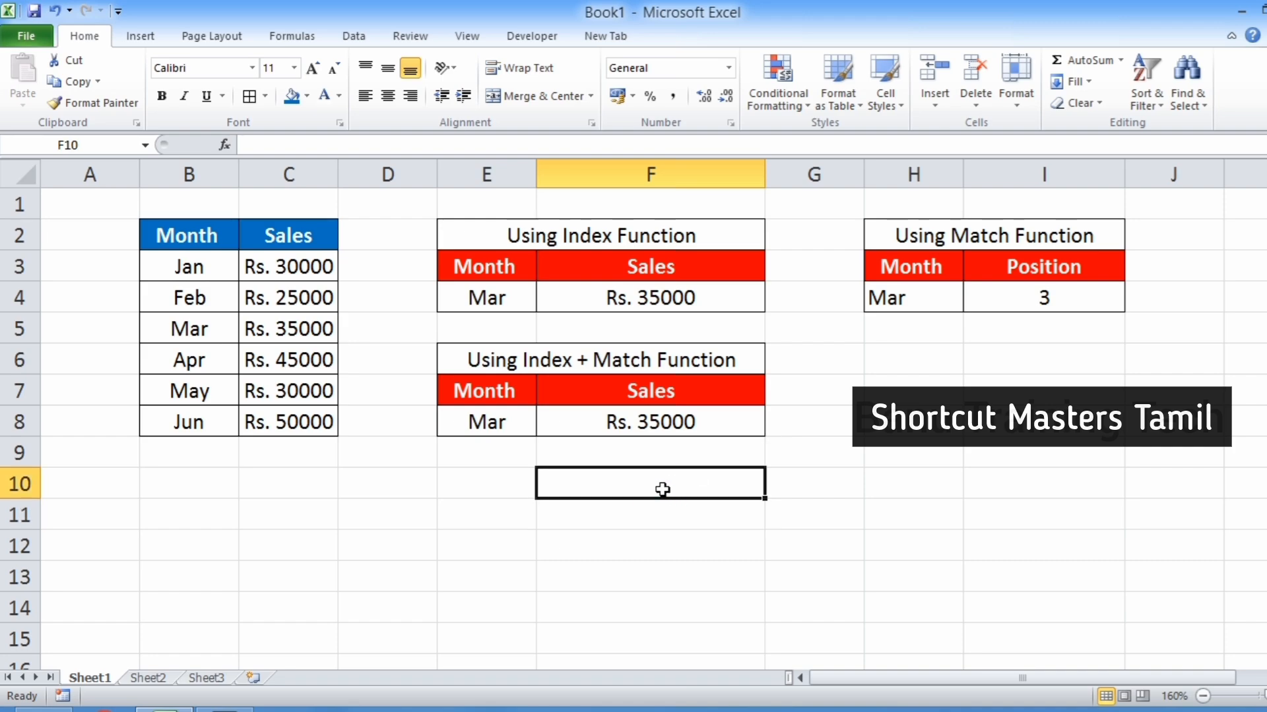
{"action": "type", "text": "="}
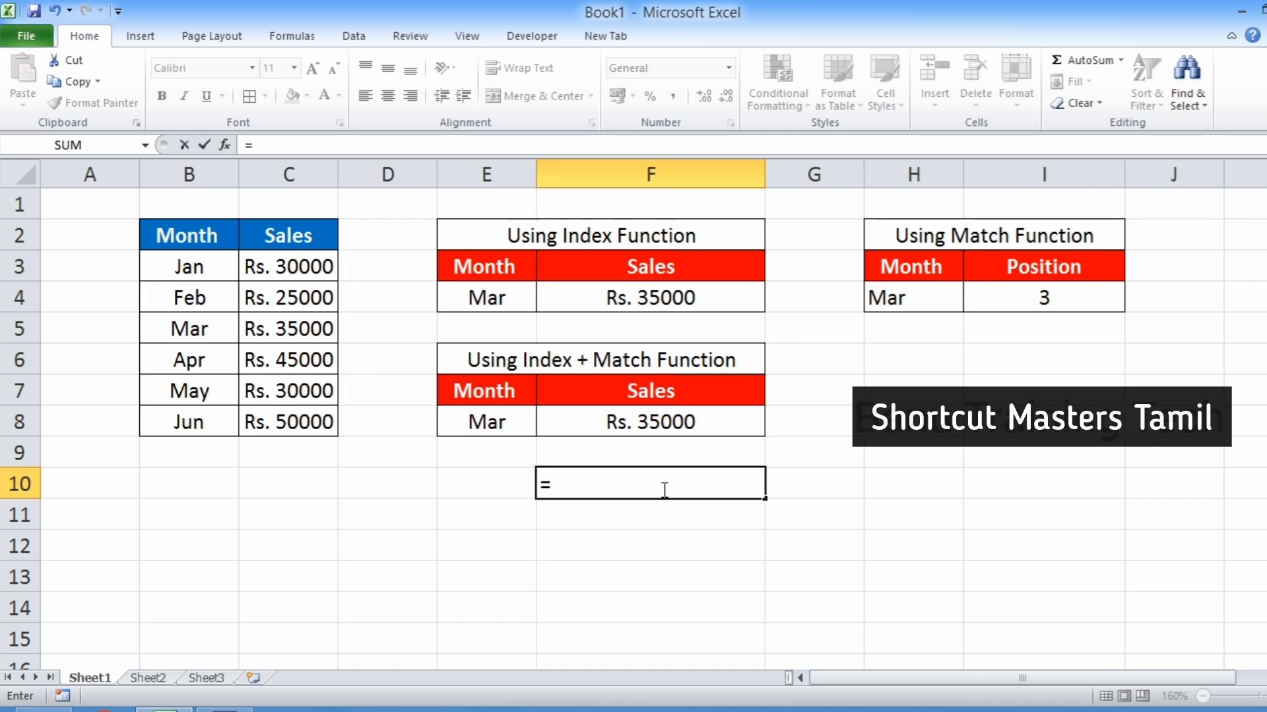
{"action": "type", "text": "vl"}
{"action": "key", "text": "Tab"}
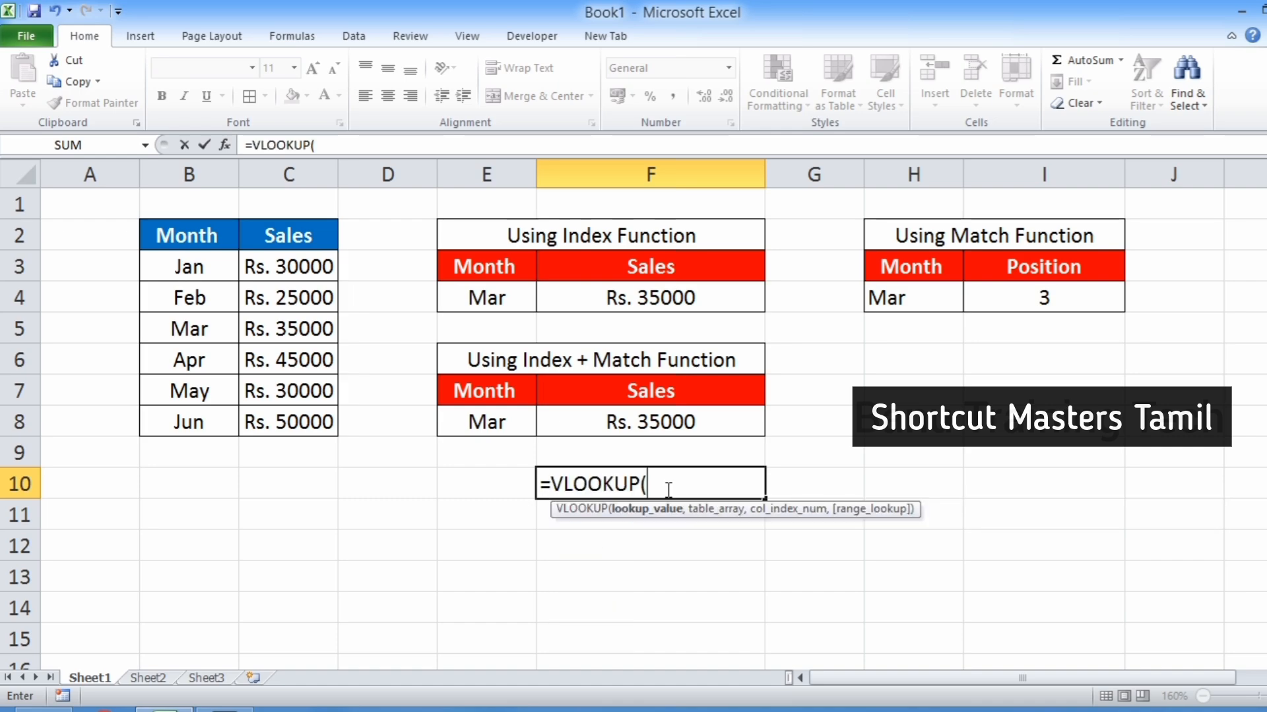
{"action": "left_click", "coordinate": [480, 422]}
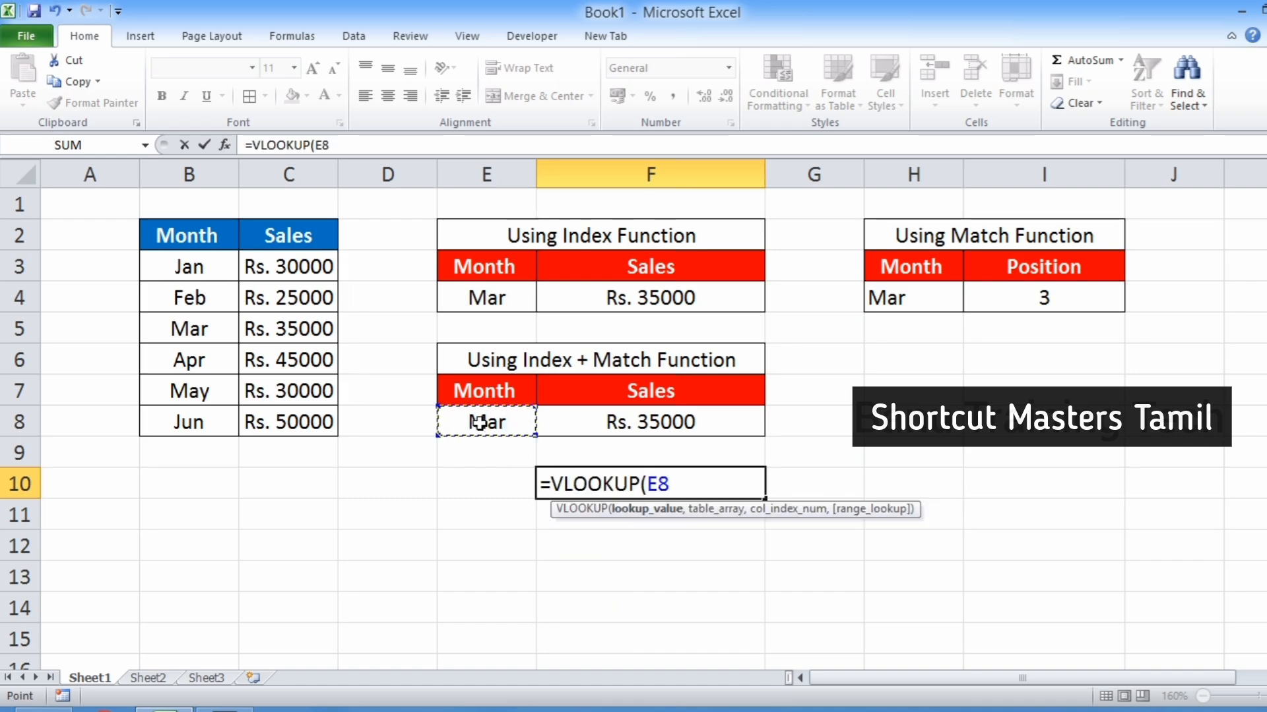
{"action": "type", "text": ","}
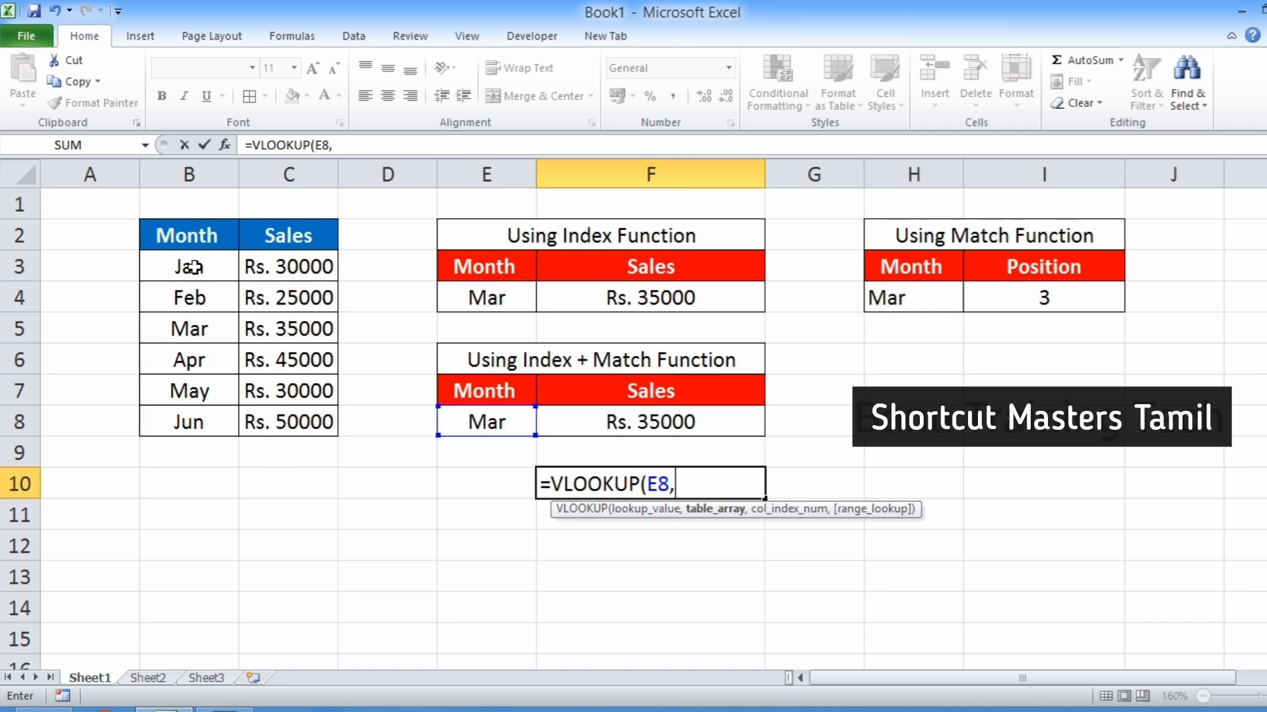
{"action": "left_click_drag", "start_coordinate": [190, 268], "coordinate": [328, 405]}
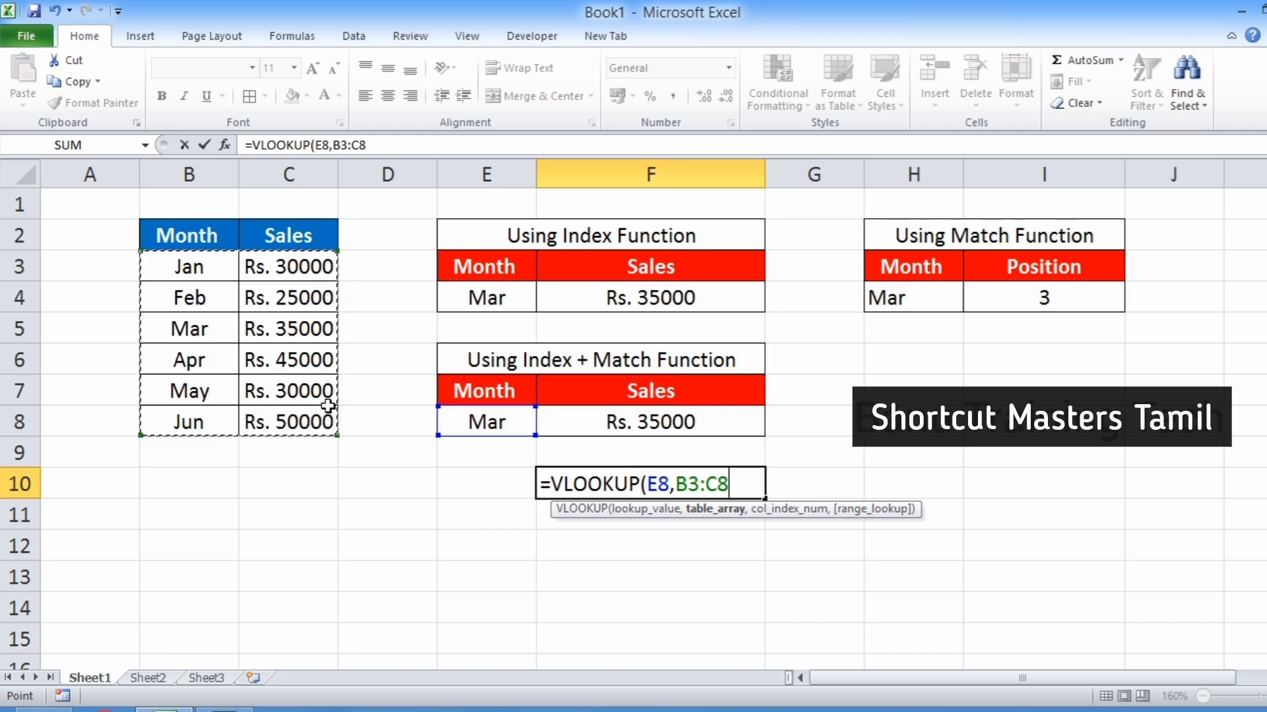
{"action": "type", "text": ","}
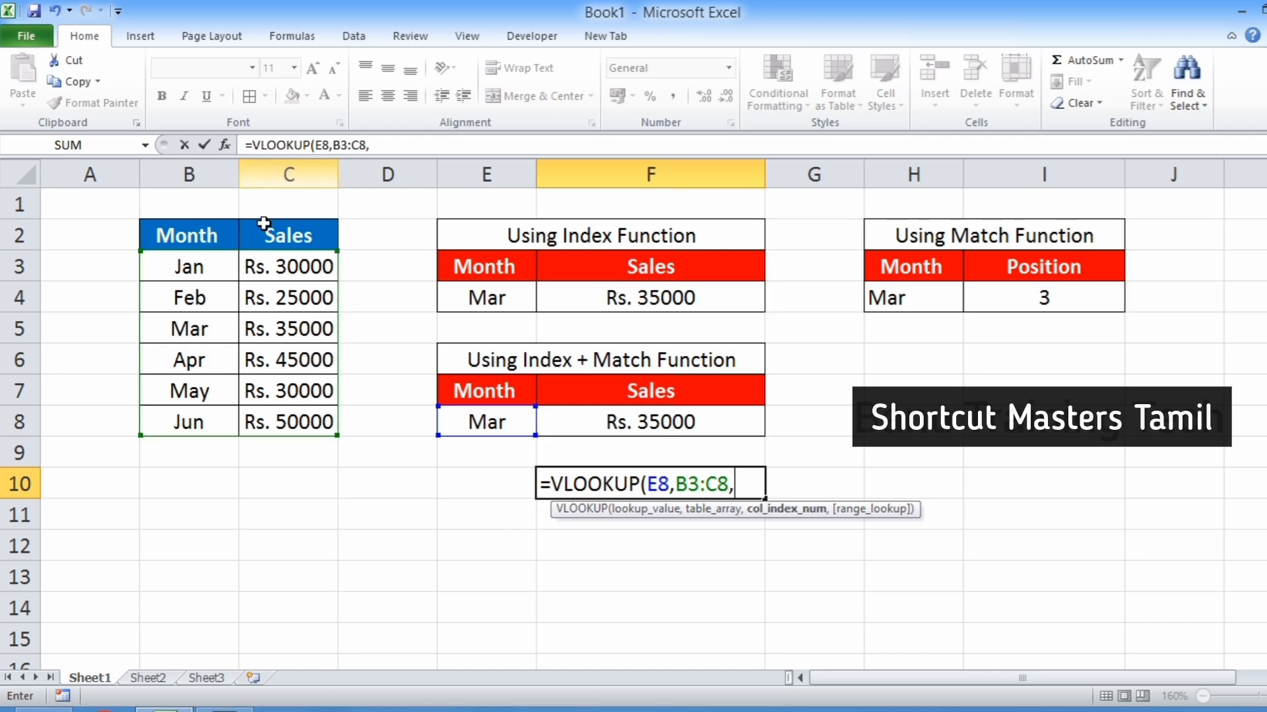
{"action": "type", "text": "2"}
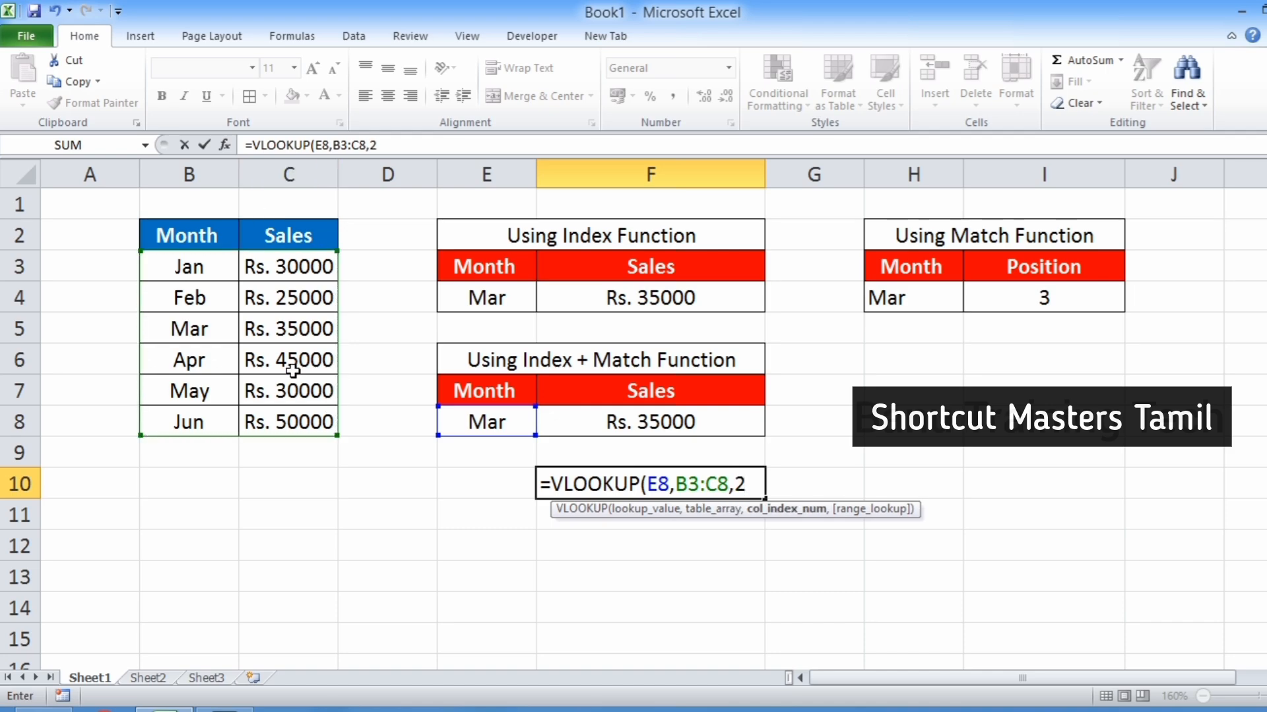
{"action": "type", "text": ","}
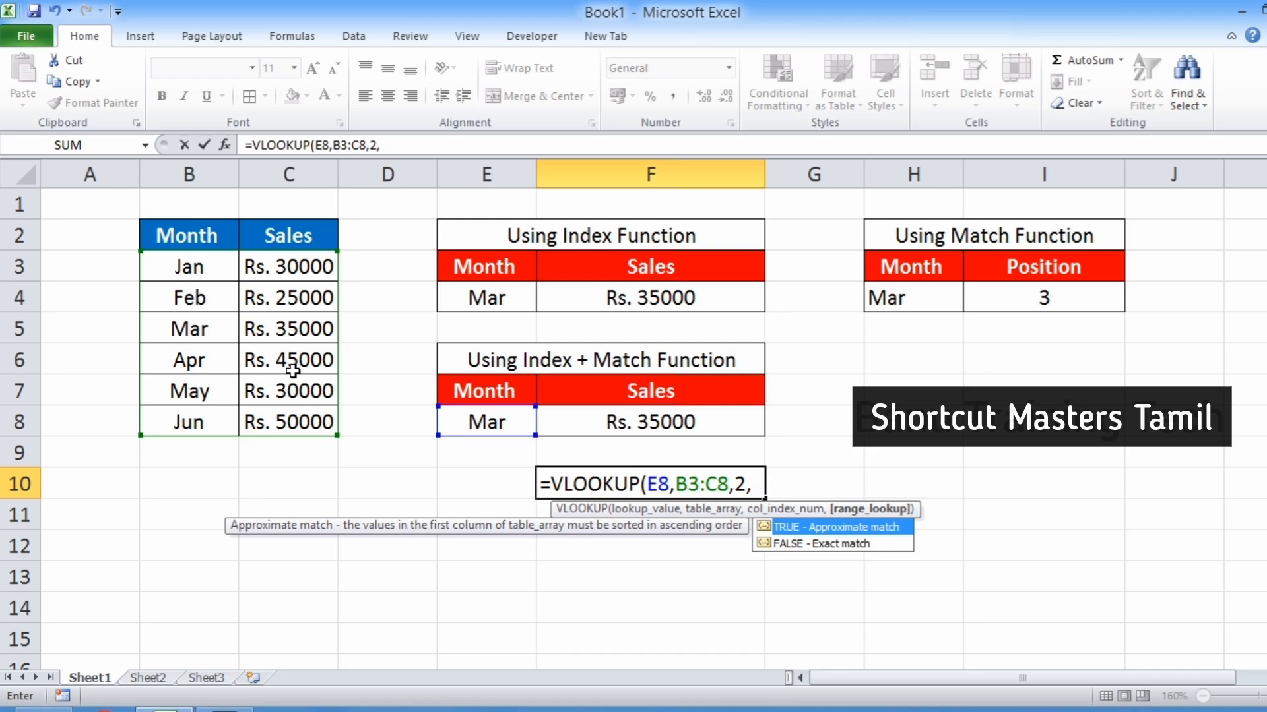
{"action": "key", "text": "Down"}
{"action": "key", "text": "Tab"}
{"action": "type", "text": ")"}
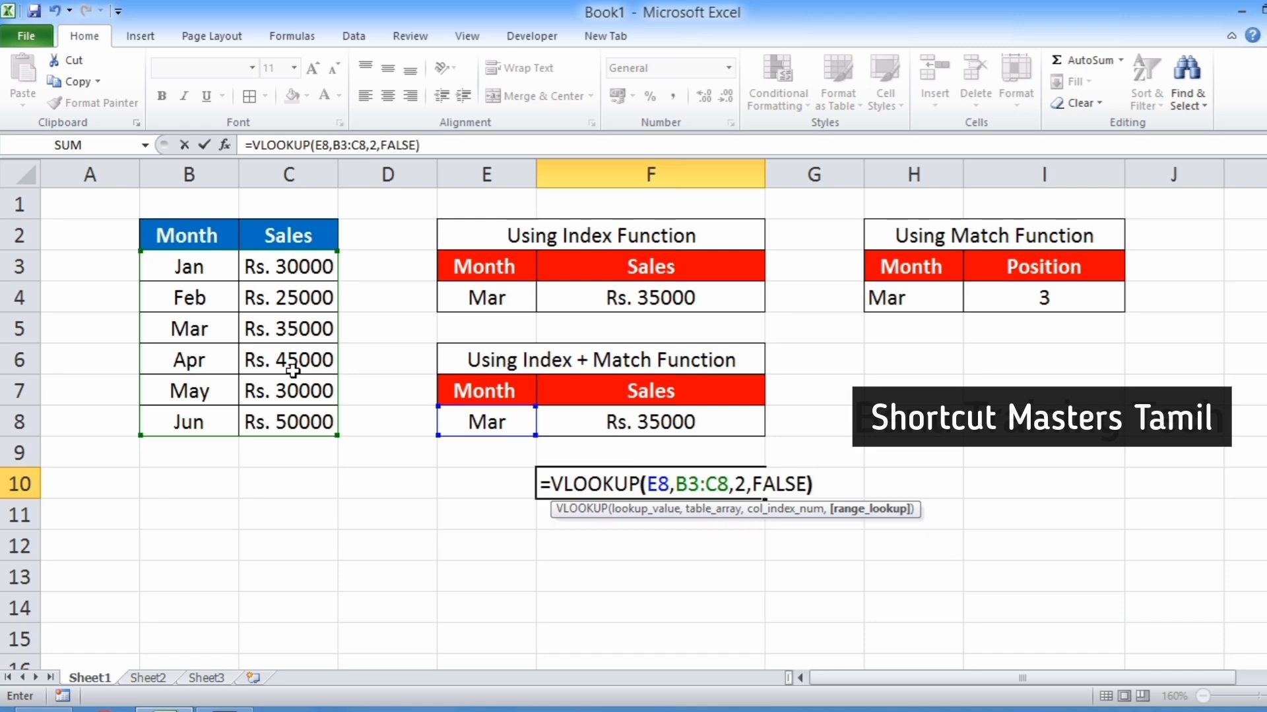
{"action": "key", "text": "Return"}
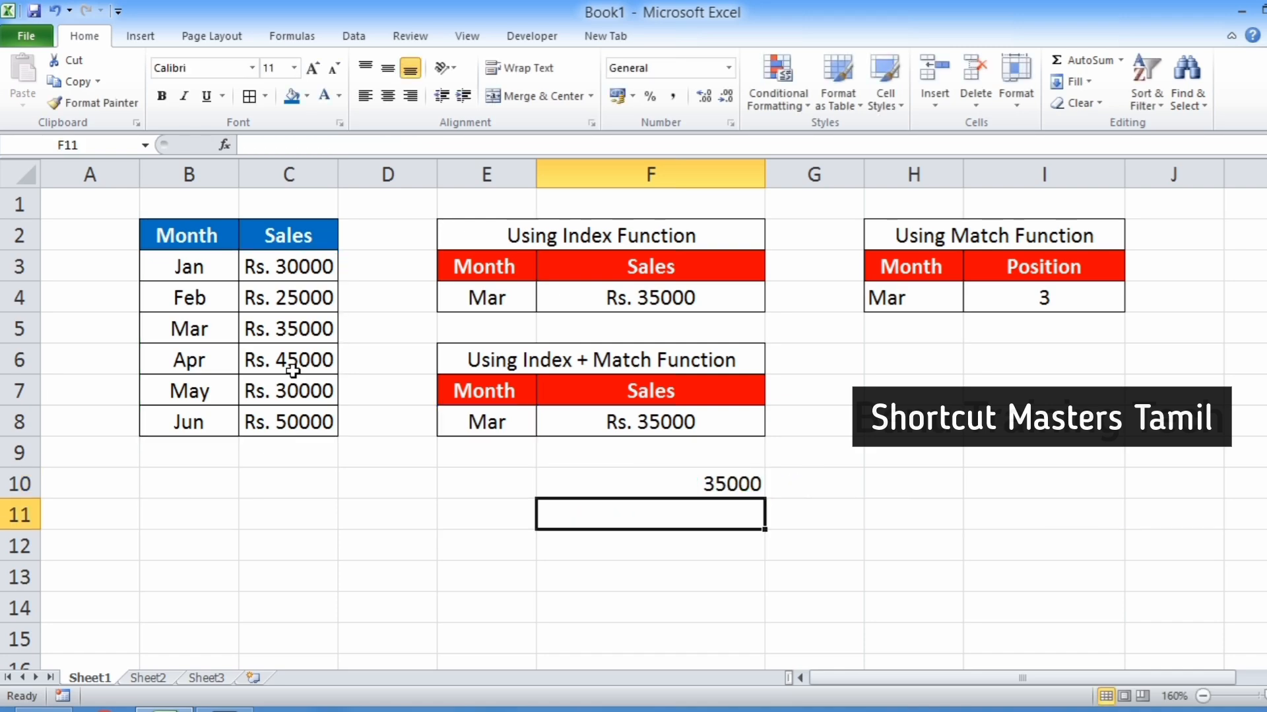
Insert a new blank column at column C, between the Month and Sales columns of the data table.
{"action": "key", "text": "Up"}
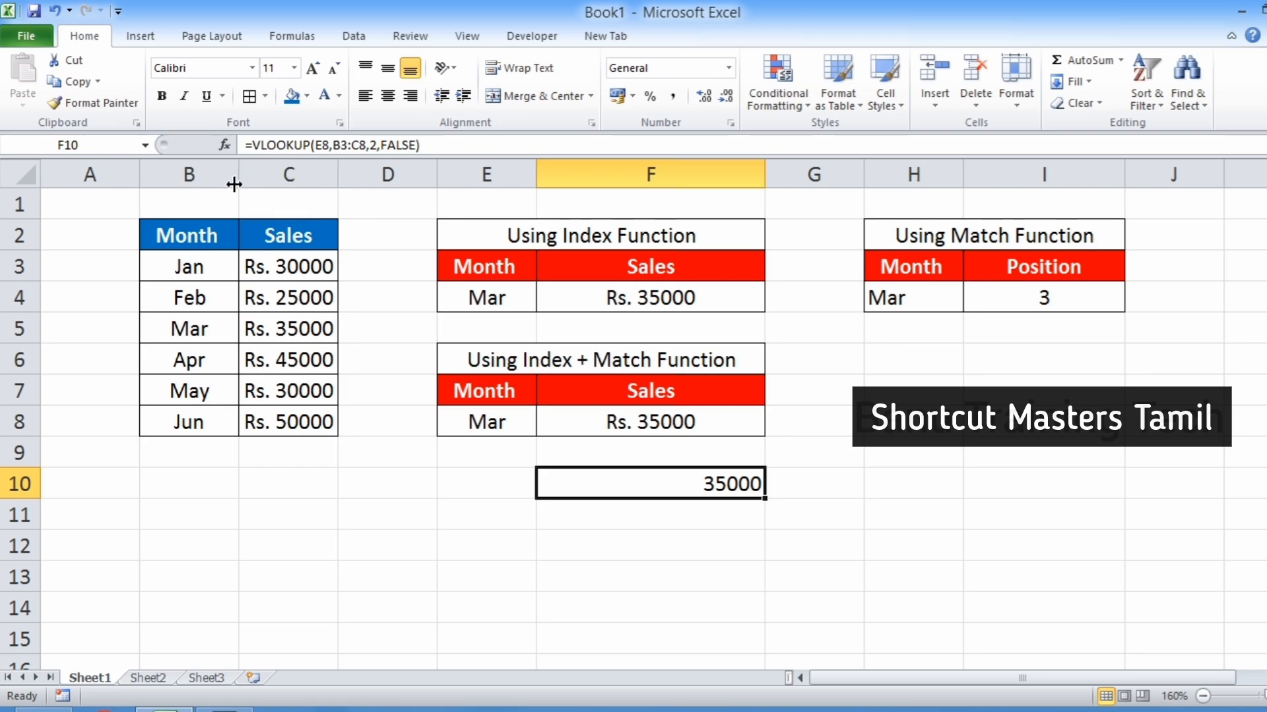
{"action": "right_click", "coordinate": [288, 173]}
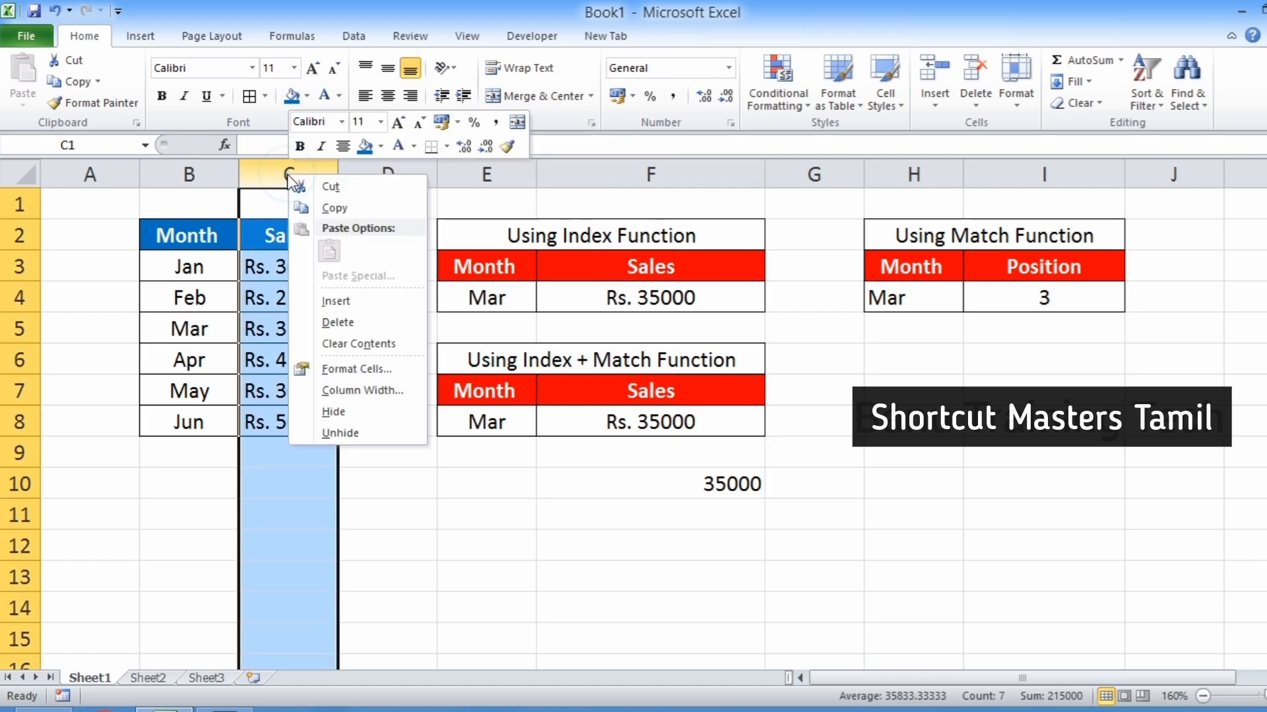
{"action": "left_click", "coordinate": [326, 300]}
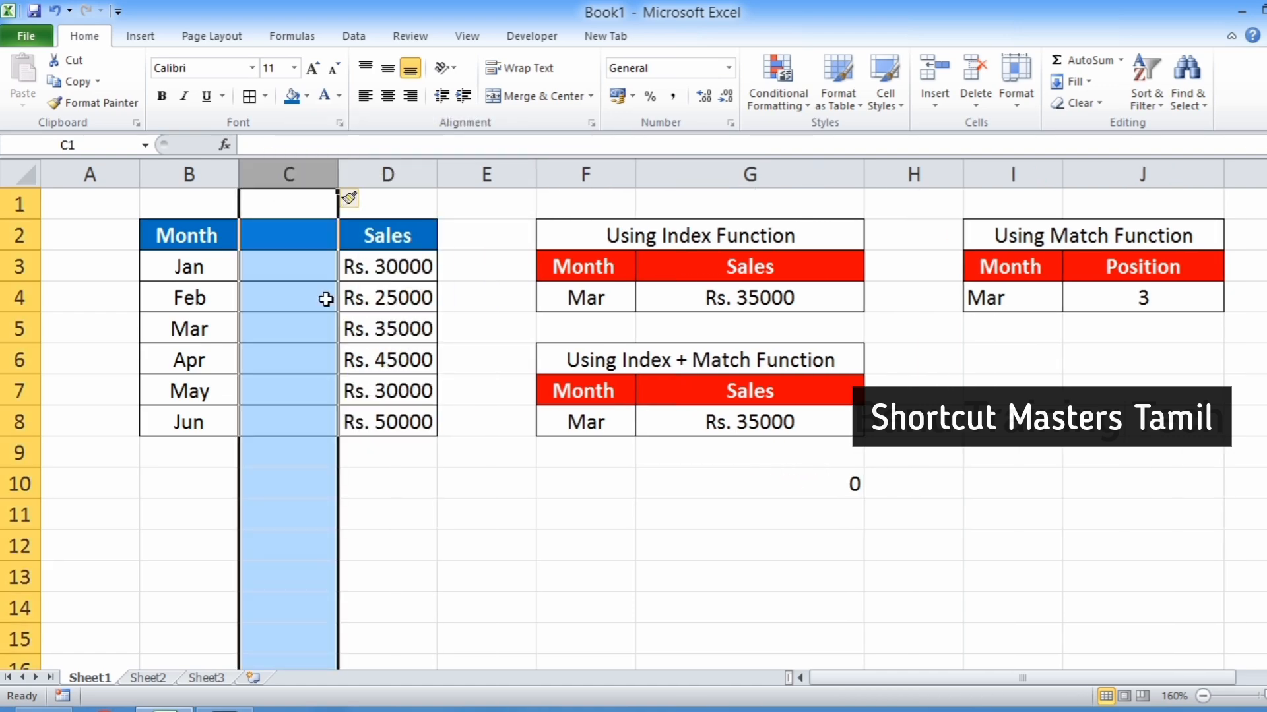
Open the INDEX+MATCH formula in G8 and the VLOOKUP formula in G10 to compare how each adjusted to the inserted column.
{"action": "left_click", "coordinate": [274, 264]}
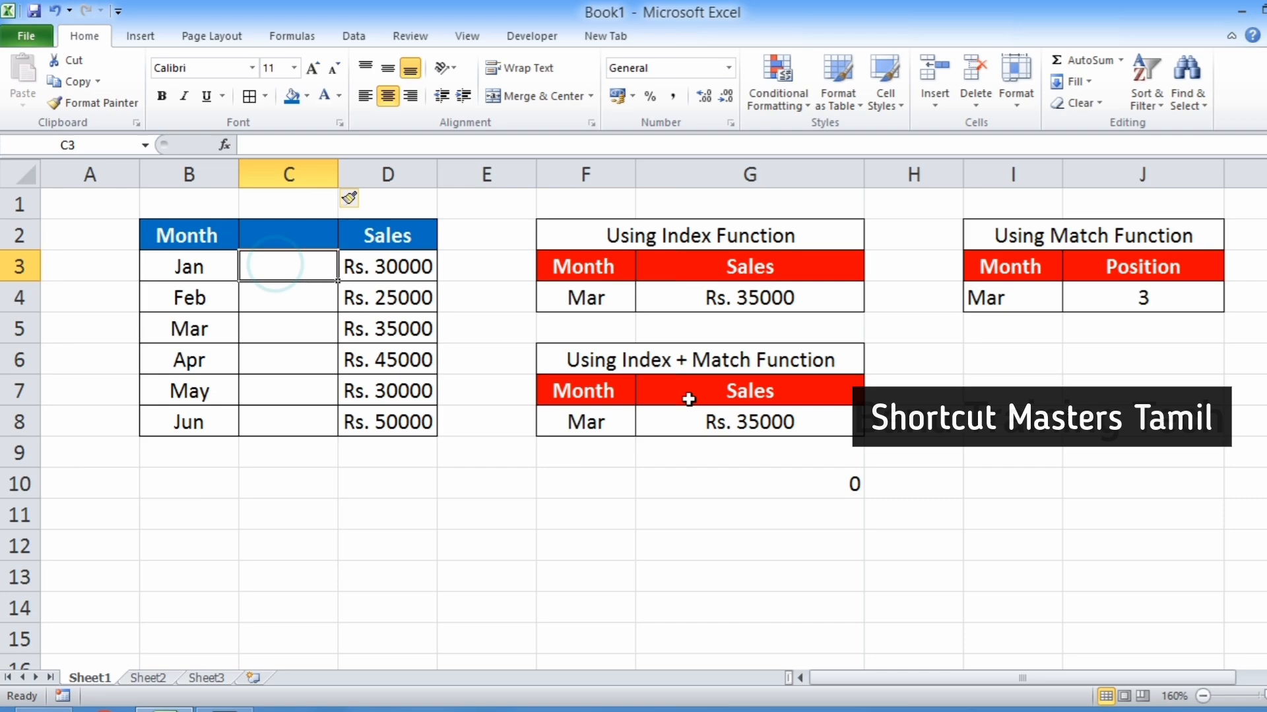
{"action": "left_click", "coordinate": [761, 428]}
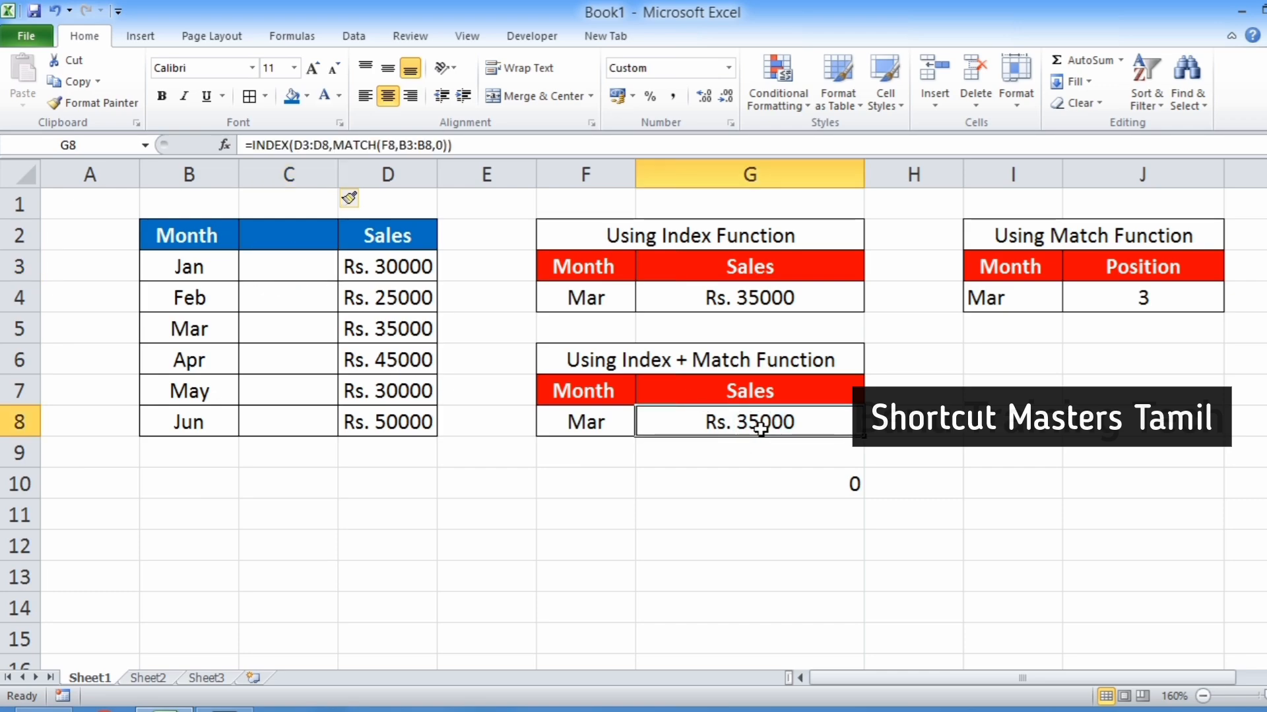
{"action": "double_click", "coordinate": [761, 428]}
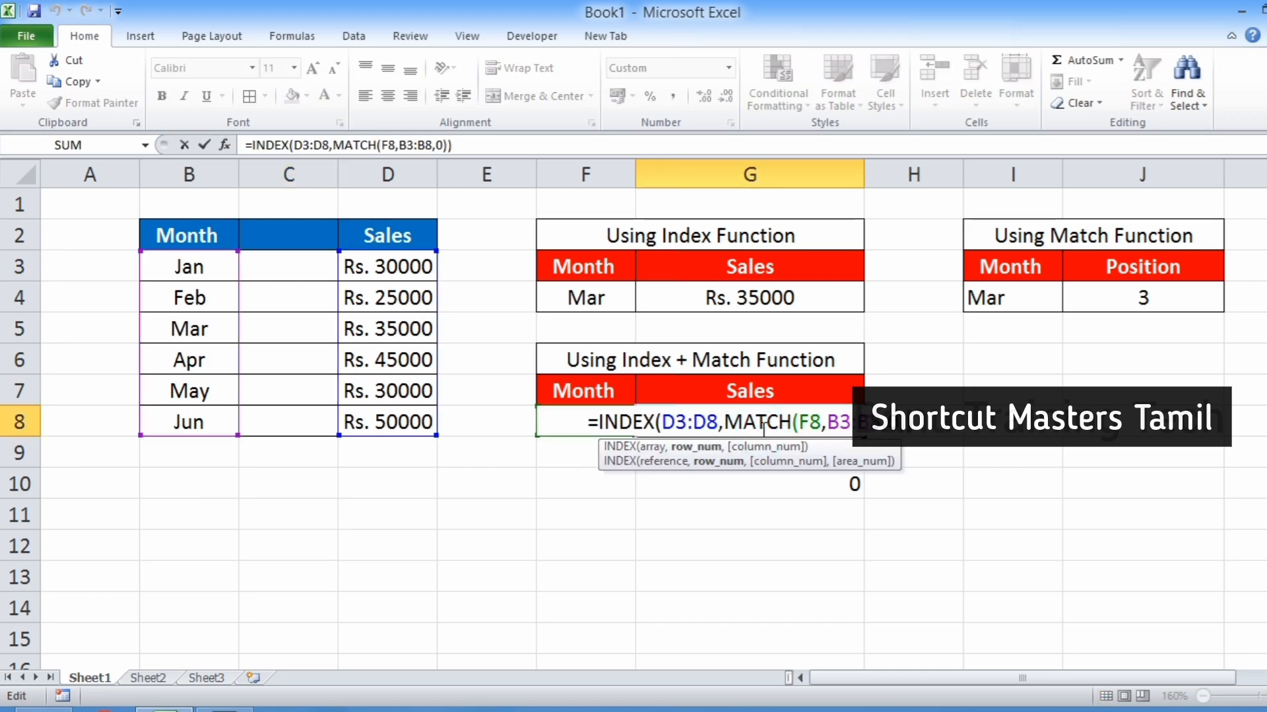
{"action": "key", "text": "Return"}
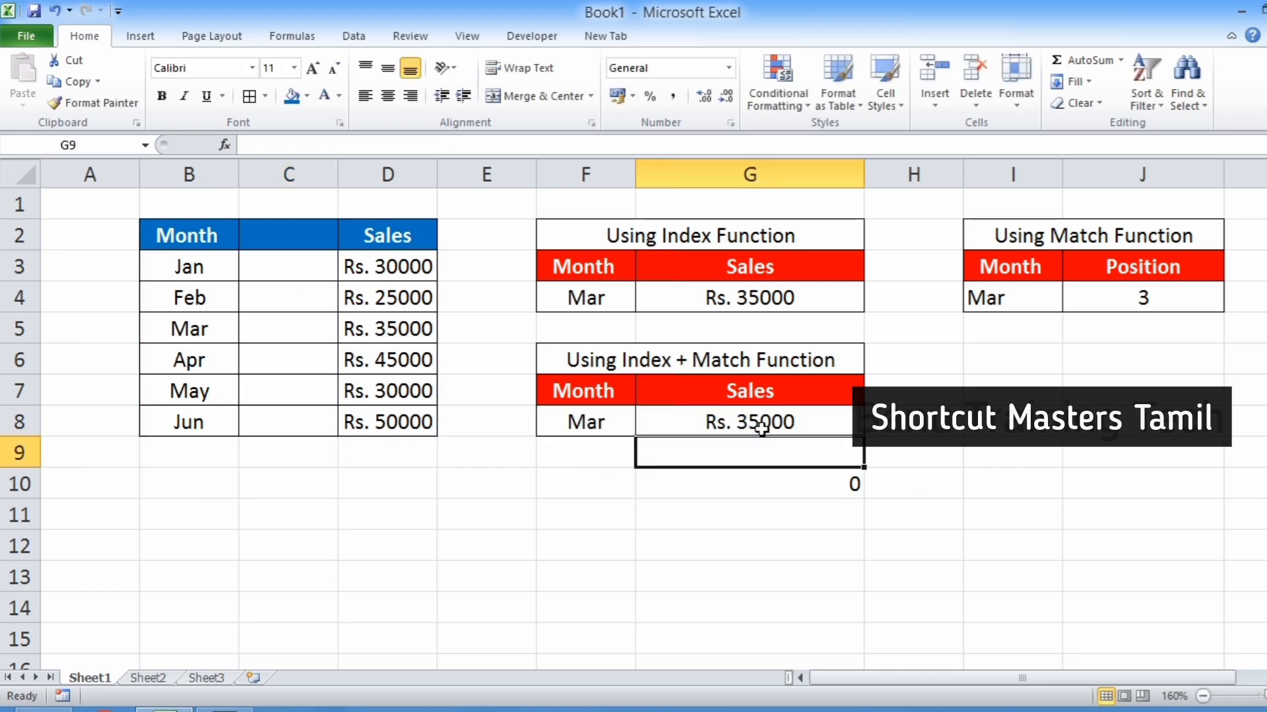
{"action": "double_click", "coordinate": [818, 486]}
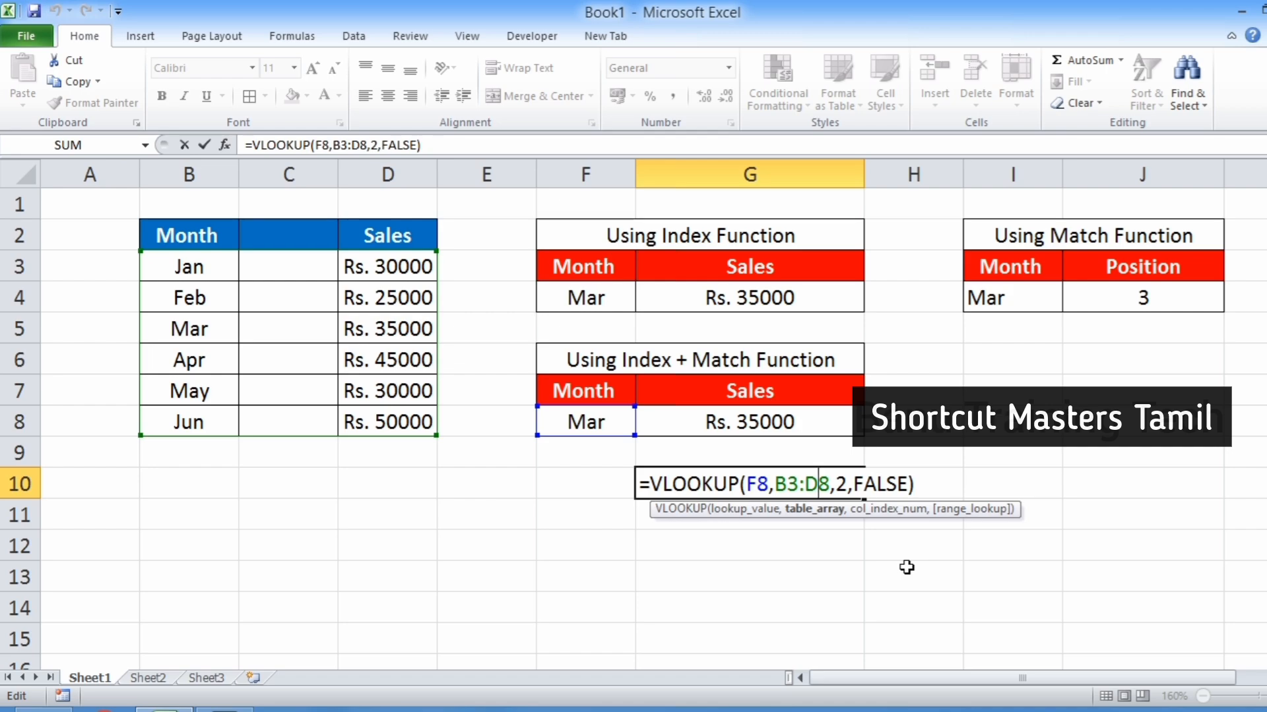
Close the formula, then reopen the VLOOKUP formula in G10 to examine its column index argument.
{"action": "key", "text": "Return"}
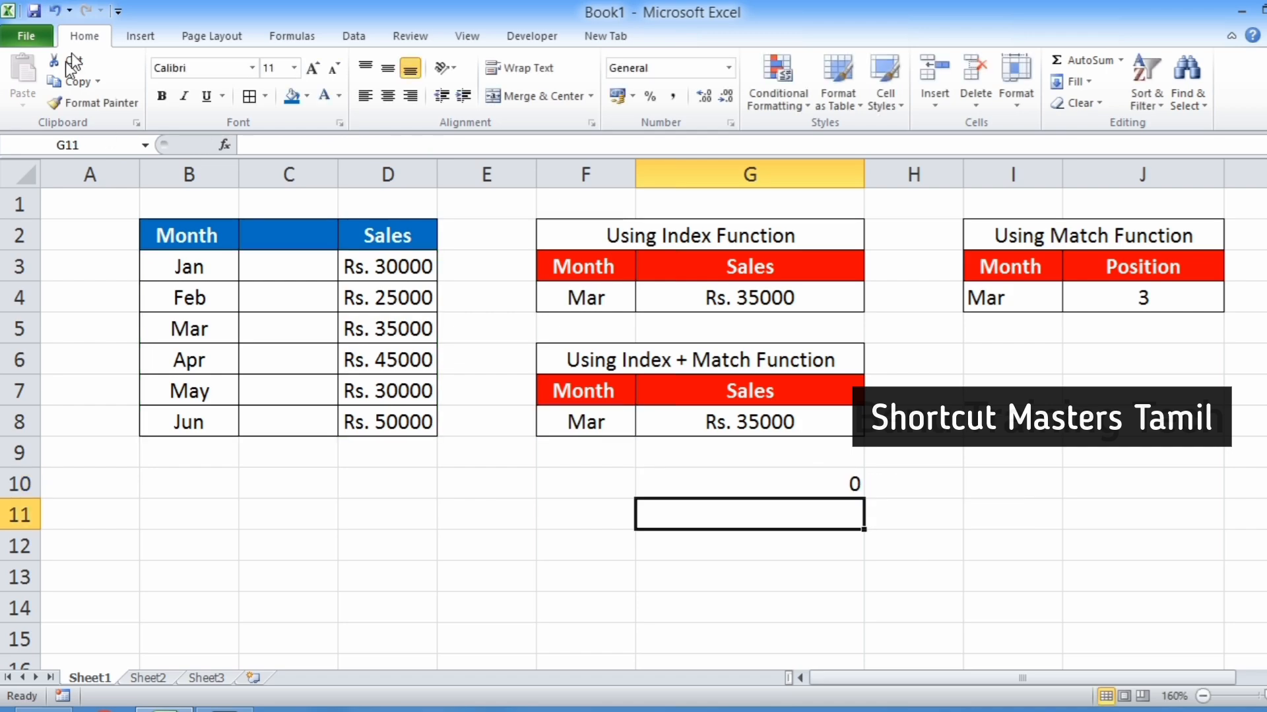
{"action": "double_click", "coordinate": [806, 494]}
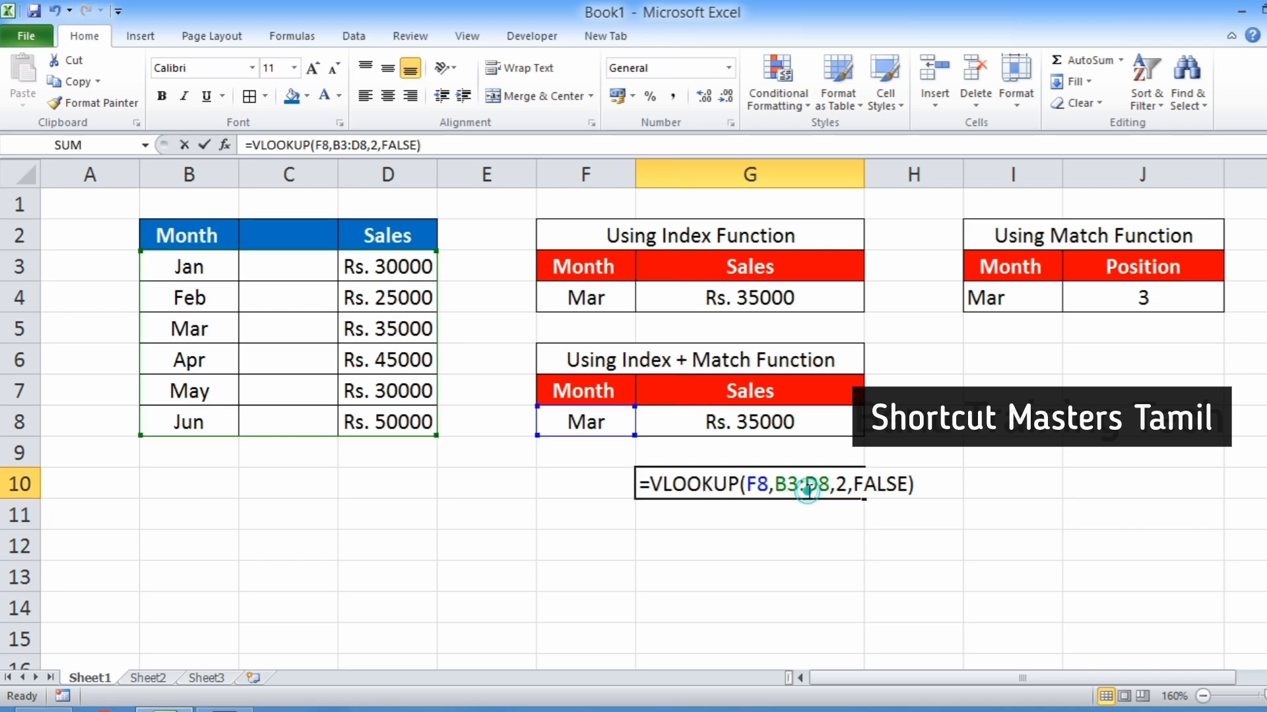
{"action": "double_click", "coordinate": [841, 484]}
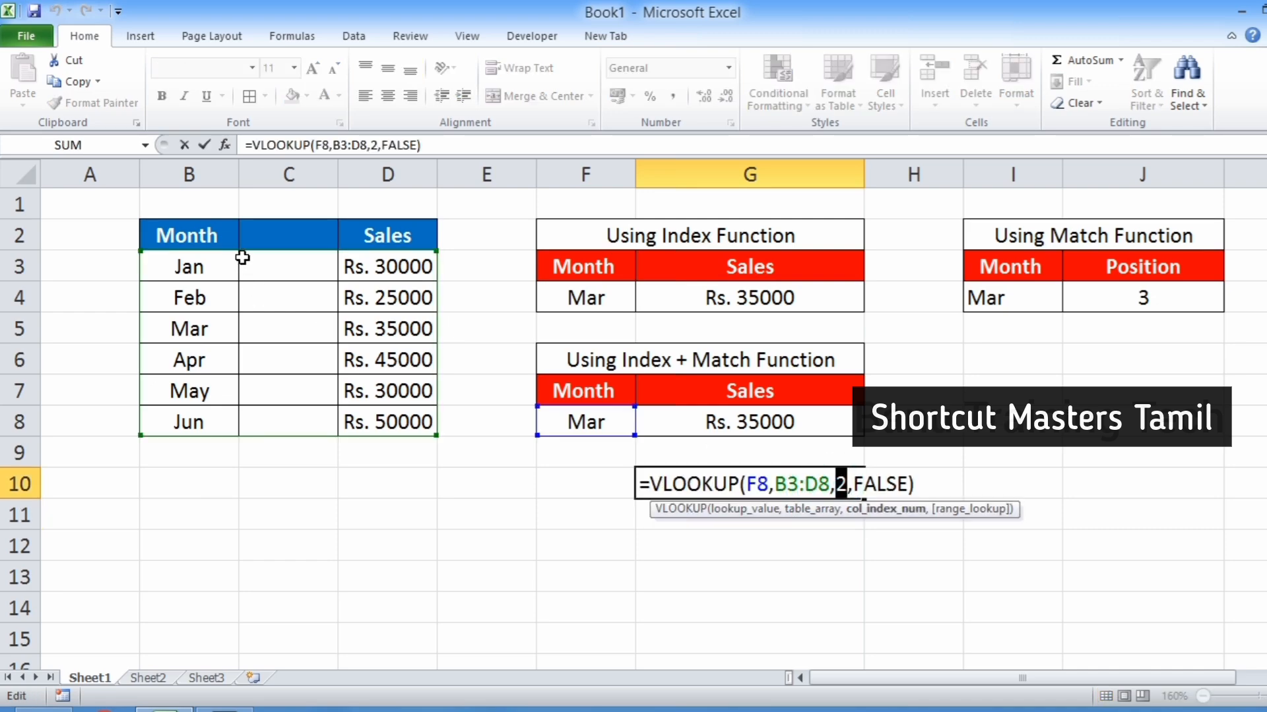
{"action": "key", "text": "Return"}
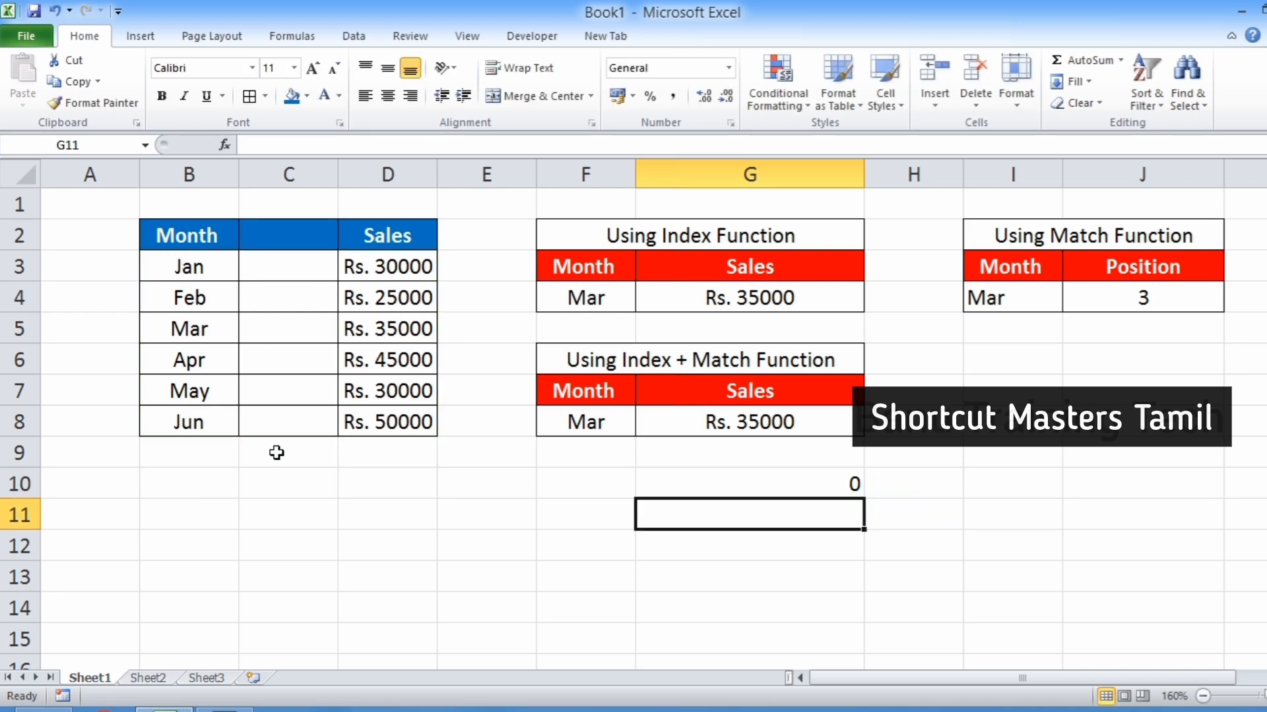
{"action": "left_click", "coordinate": [791, 488]}
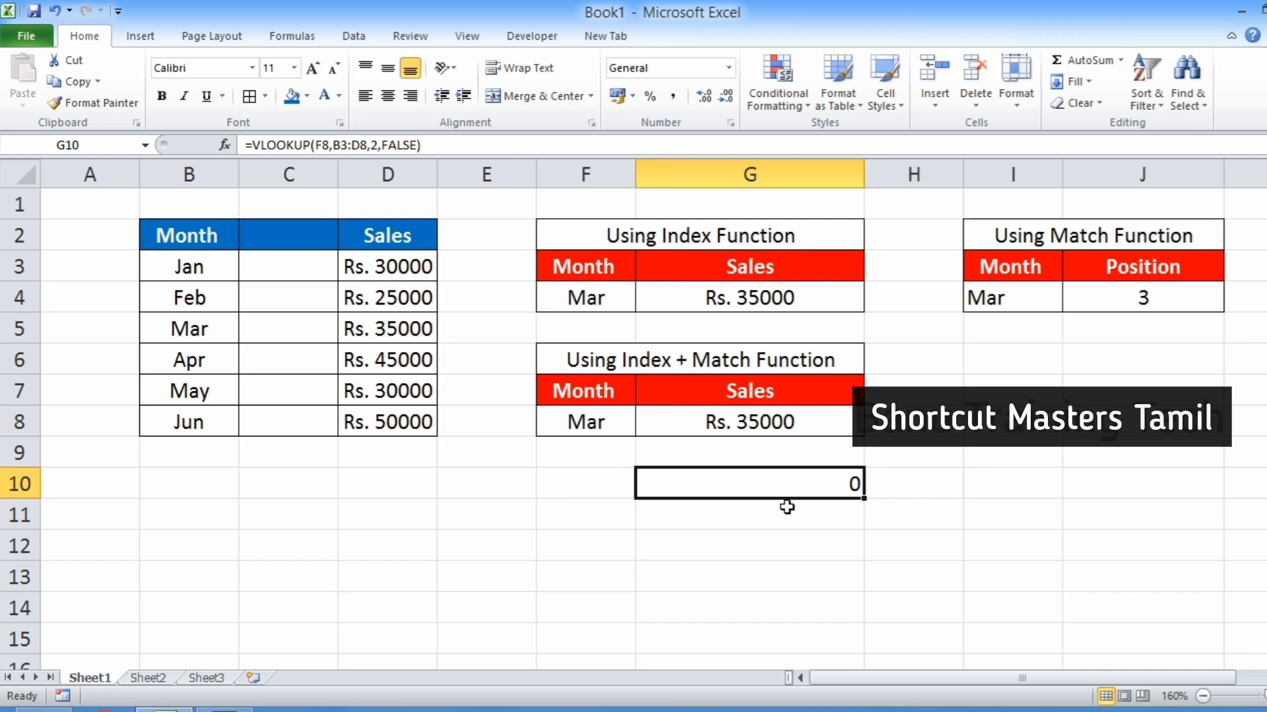
Undo the column insertion to restore the data table, then select F10 to check the VLOOKUP formula.
{"action": "key", "text": "ctrl+z"}
{"action": "type", "text": "z"}
{"action": "key", "text": "ctrl+z"}
{"action": "type", "text": "z"}
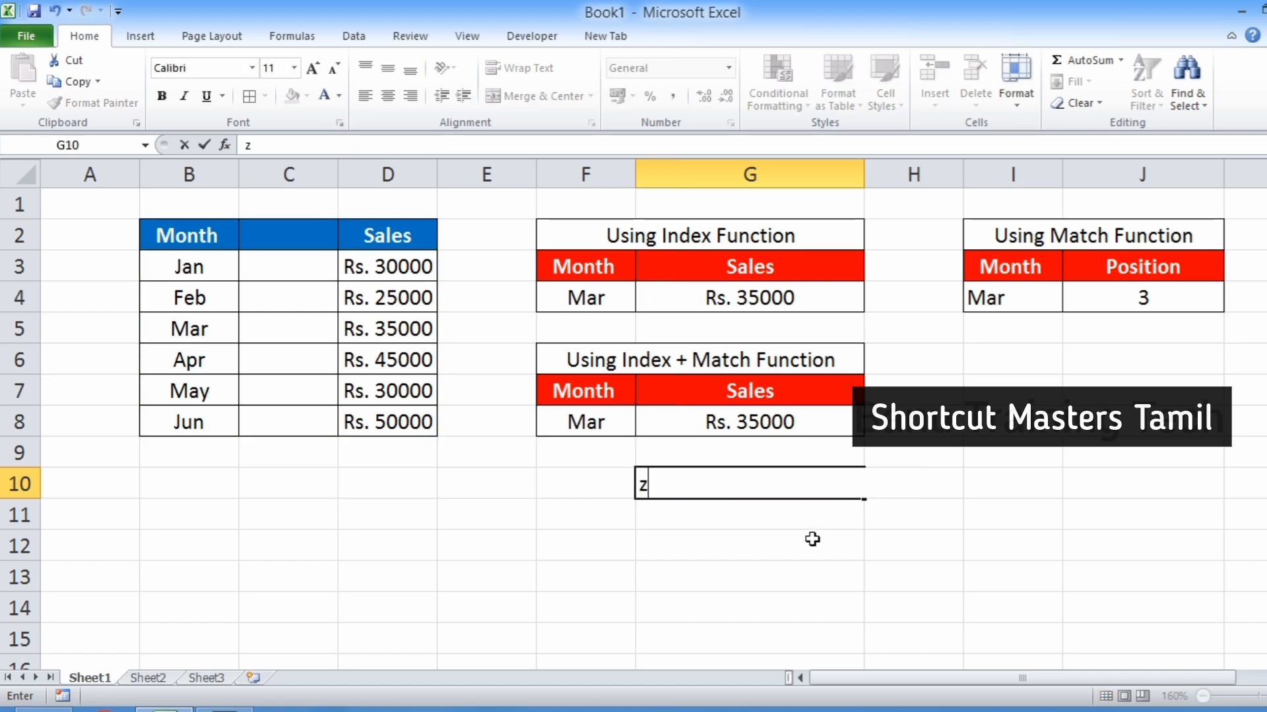
{"action": "key", "text": "ctrl+z"}
{"action": "key", "text": "Escape"}
{"action": "left_click", "coordinate": [813, 544]}
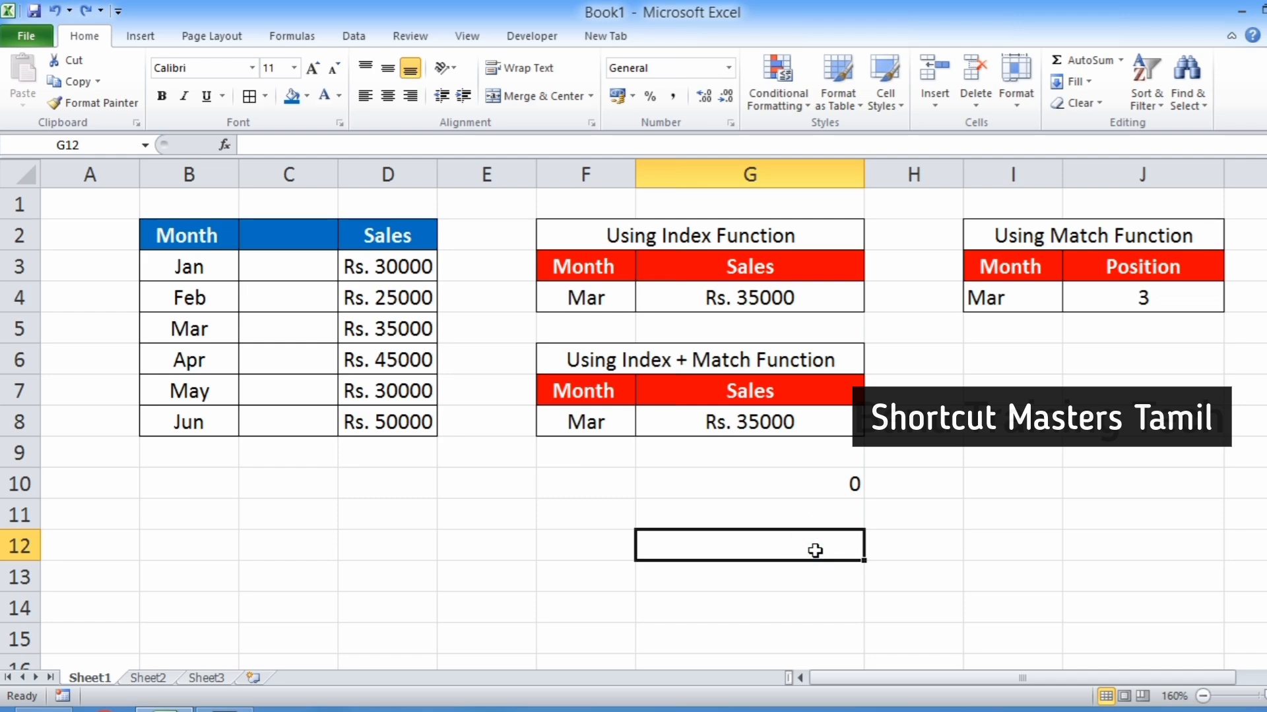
{"action": "key", "text": "Up"}
{"action": "key", "text": "Up"}
{"action": "key", "text": "Up"}
{"action": "key", "text": "Up"}
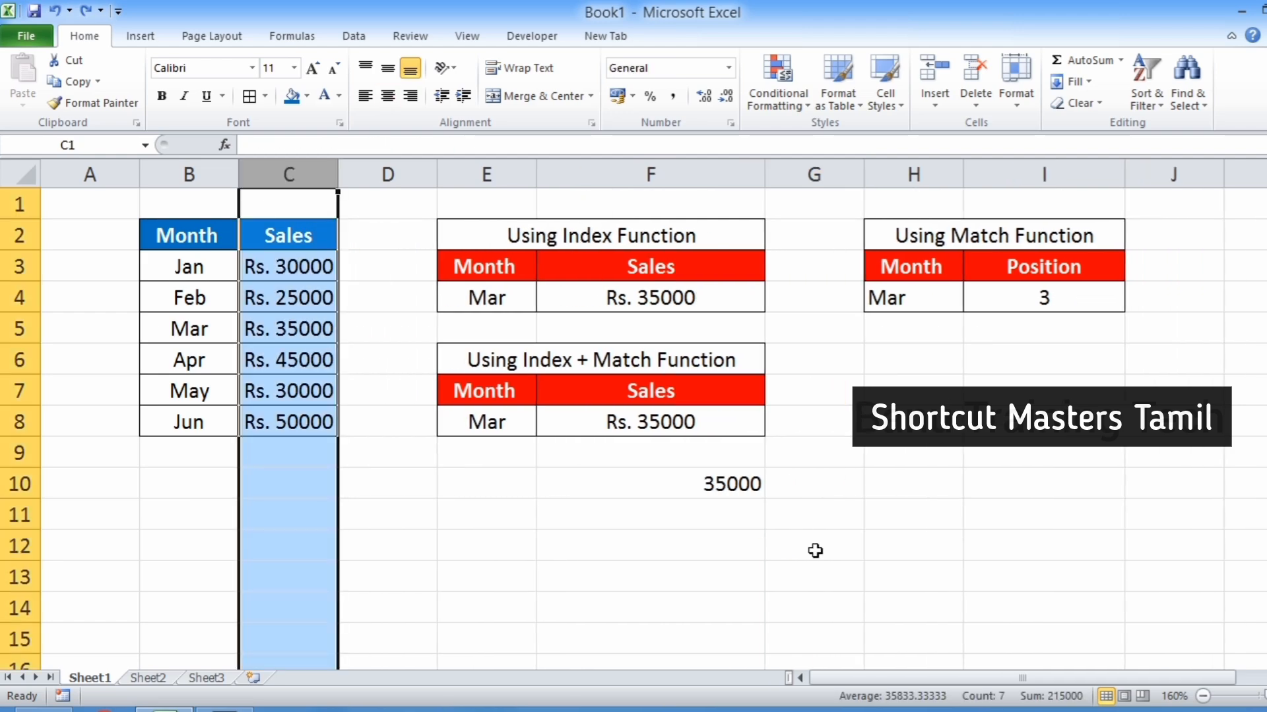
{"action": "left_click", "coordinate": [692, 484]}
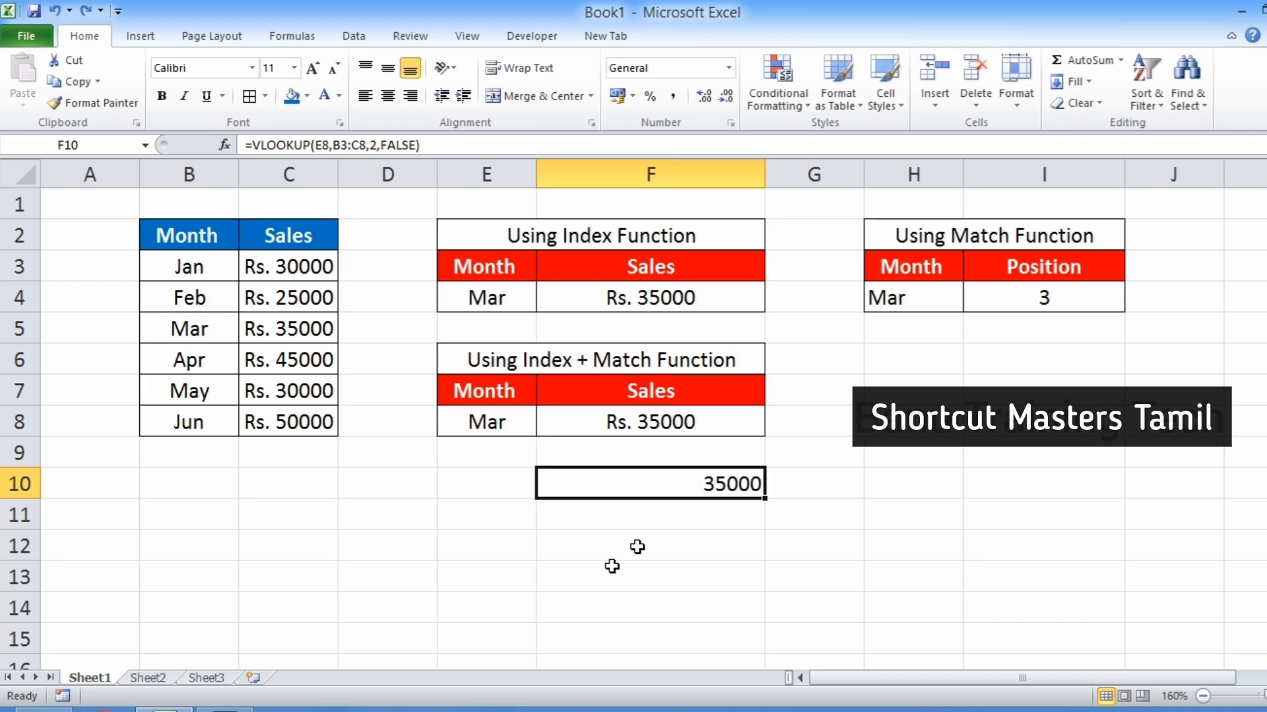
Enter the sales value 35000 in E11 as a lookup value.
{"action": "left_click", "coordinate": [494, 516]}
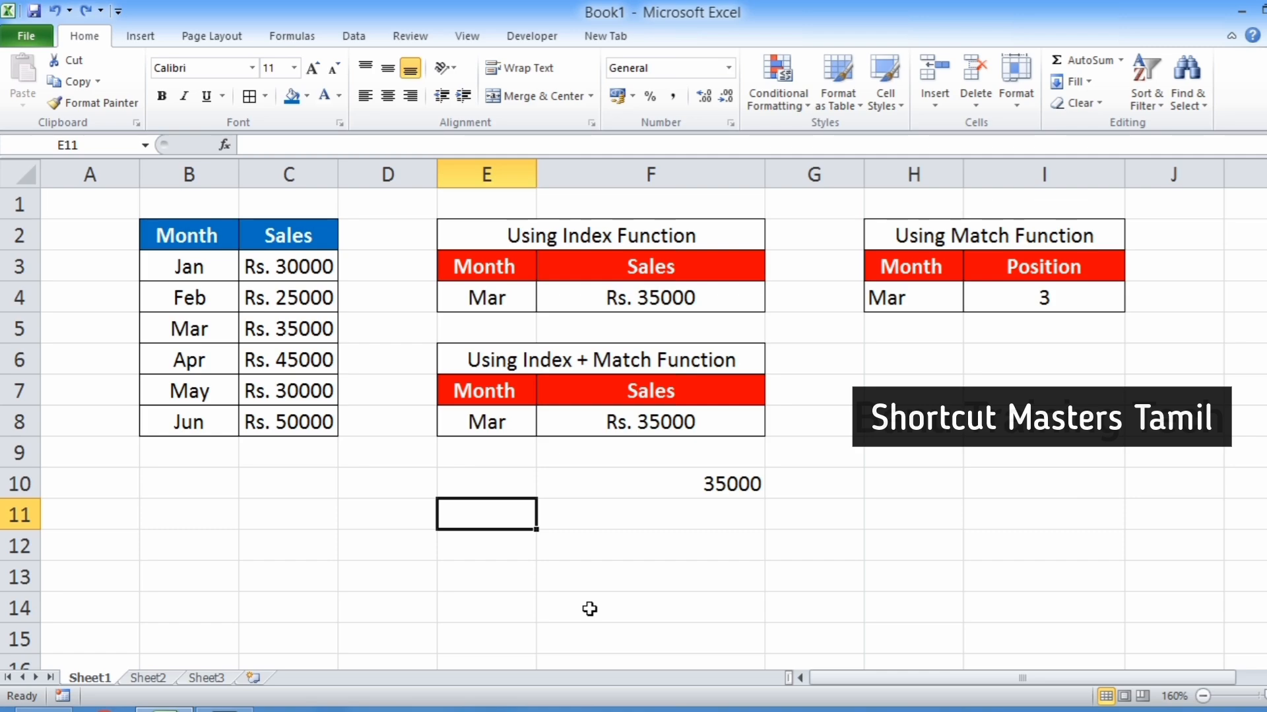
{"action": "type", "text": "35"}
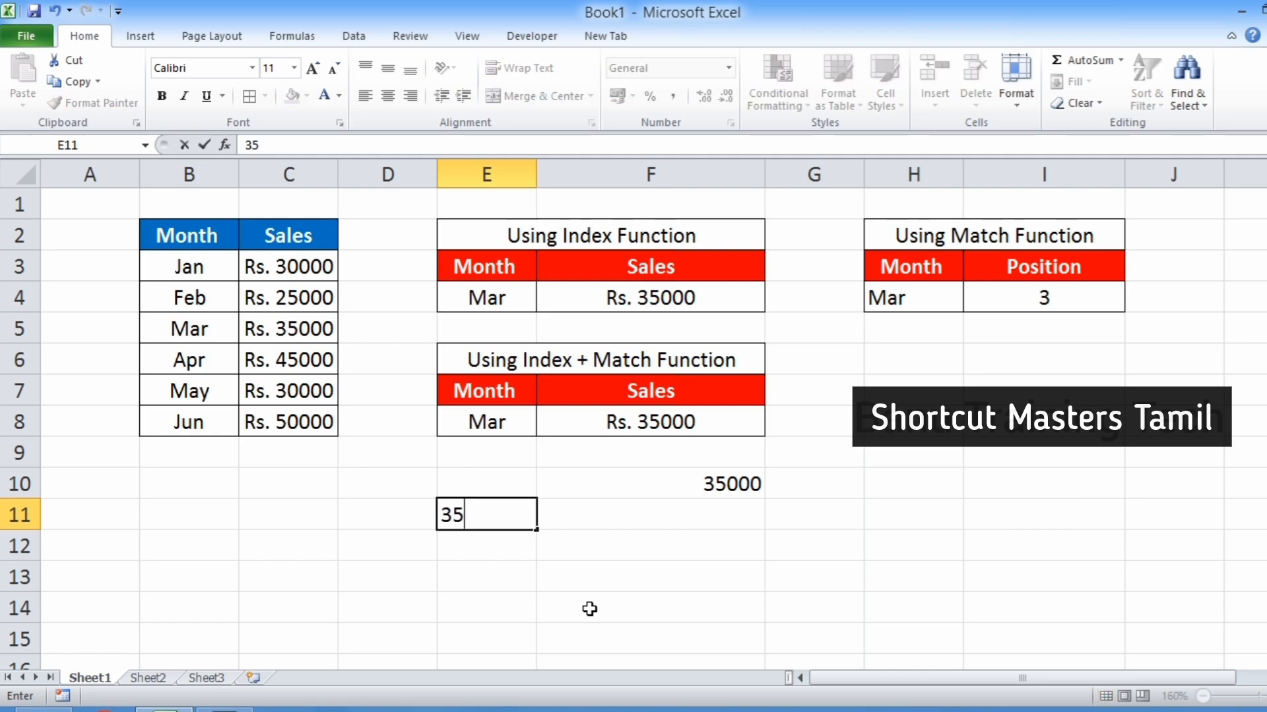
{"action": "type", "text": "000"}
{"action": "key", "text": "Return"}
{"action": "key", "text": "Up"}
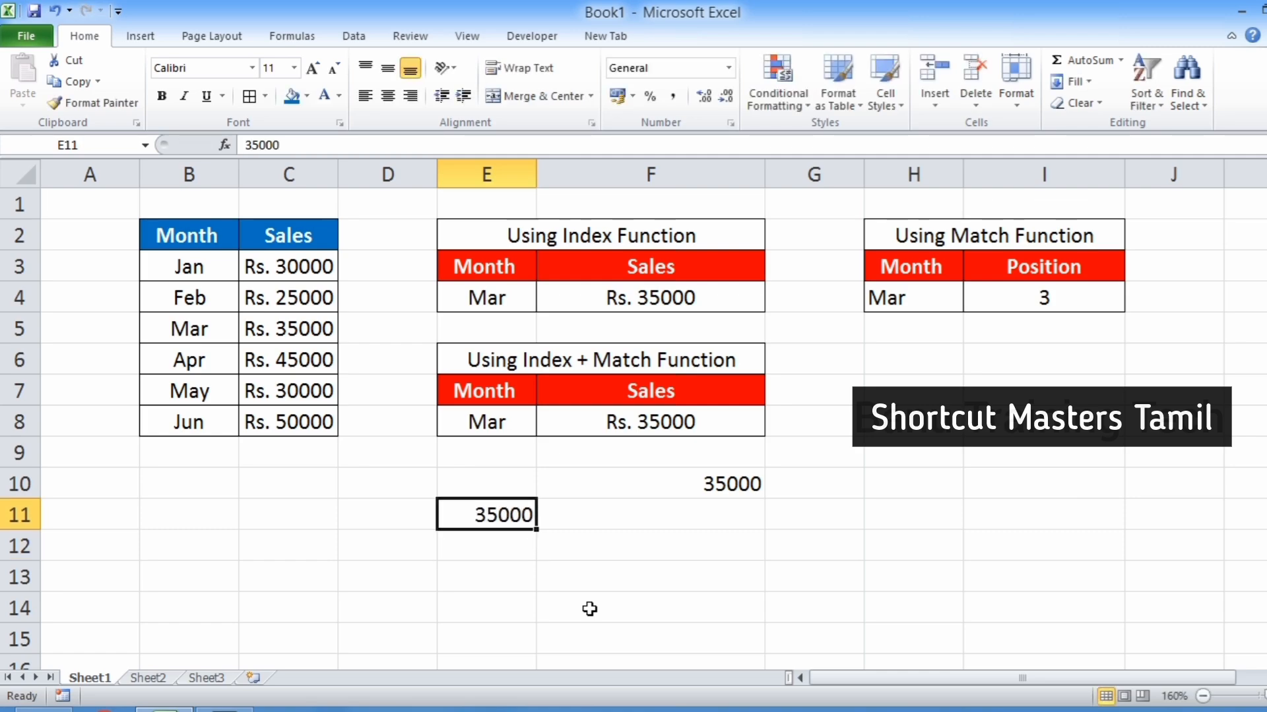
In F11, enter =VLOOKUP(E11,B3:C8,1,FALSE) to try finding the month for that sales value.
{"action": "key", "text": "Right"}
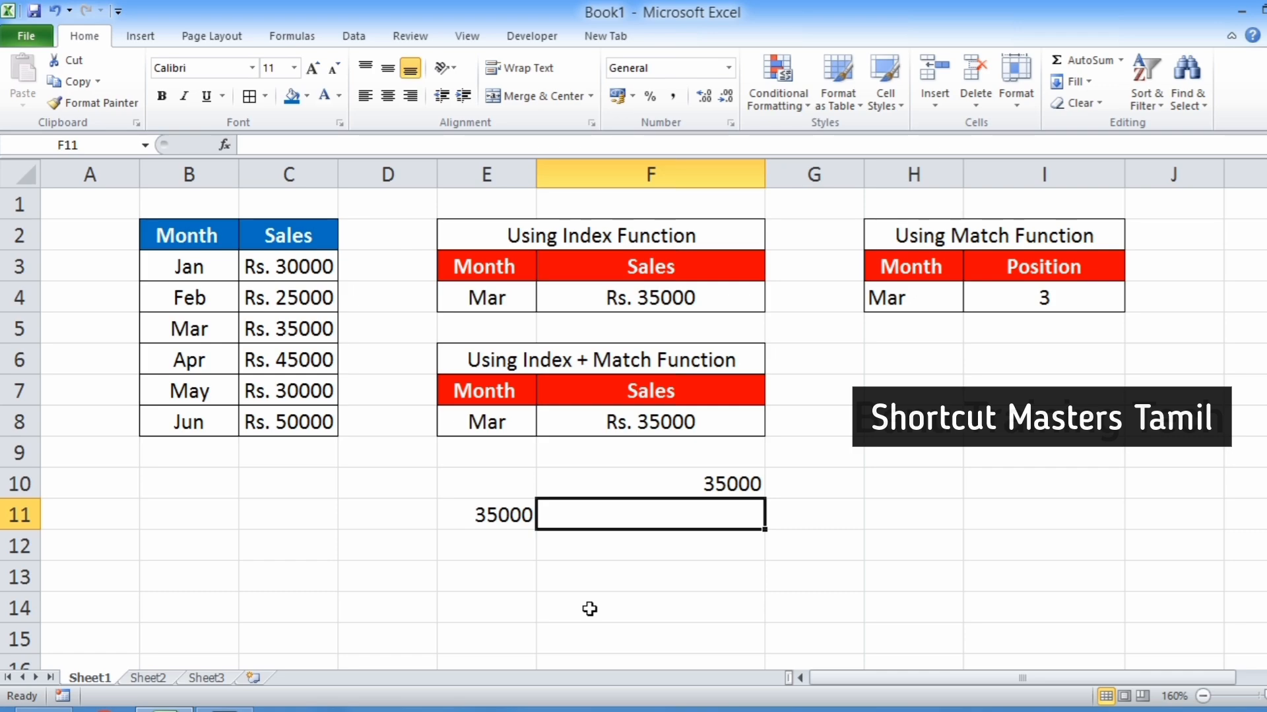
{"action": "type", "text": "=vlo"}
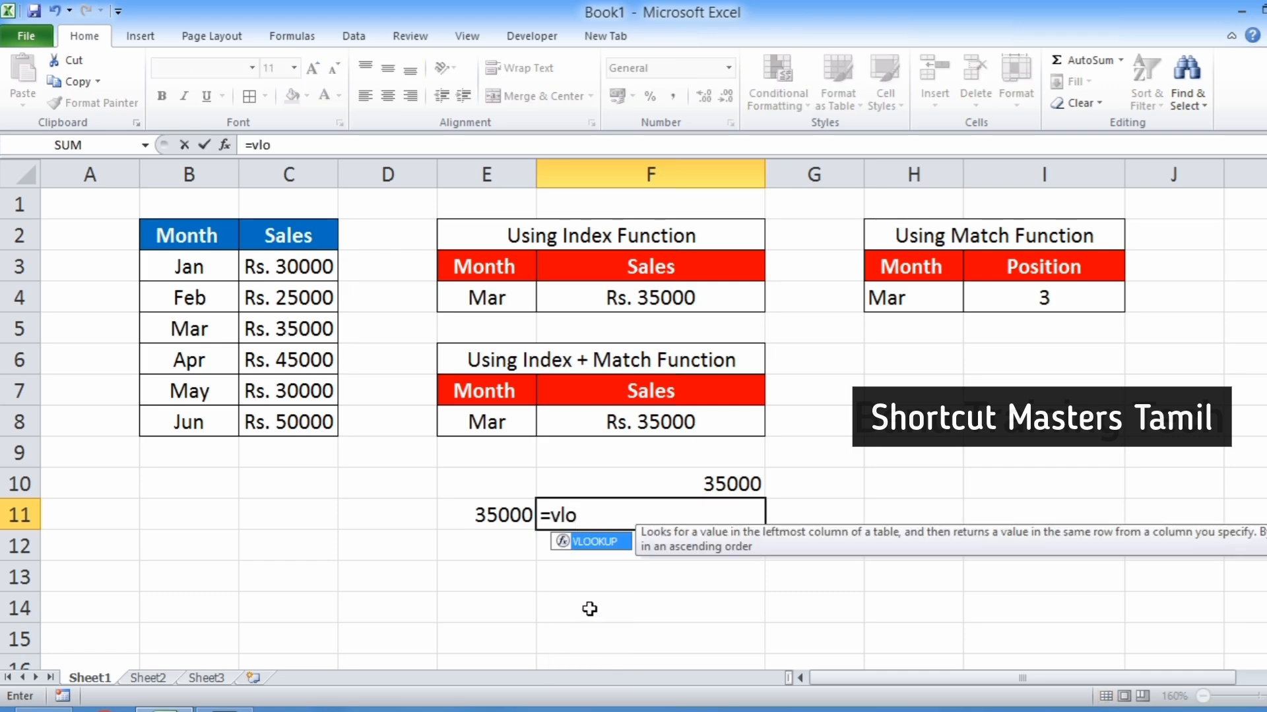
{"action": "key", "text": "Tab"}
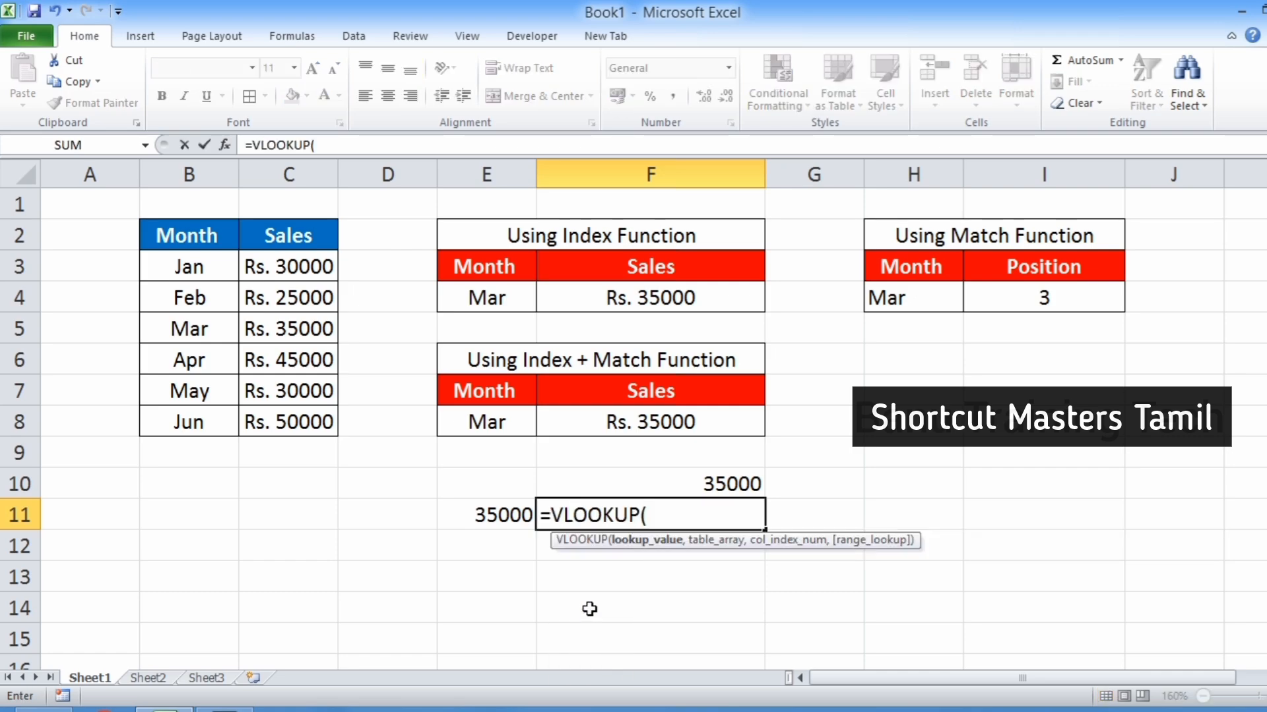
{"action": "left_click", "coordinate": [499, 518]}
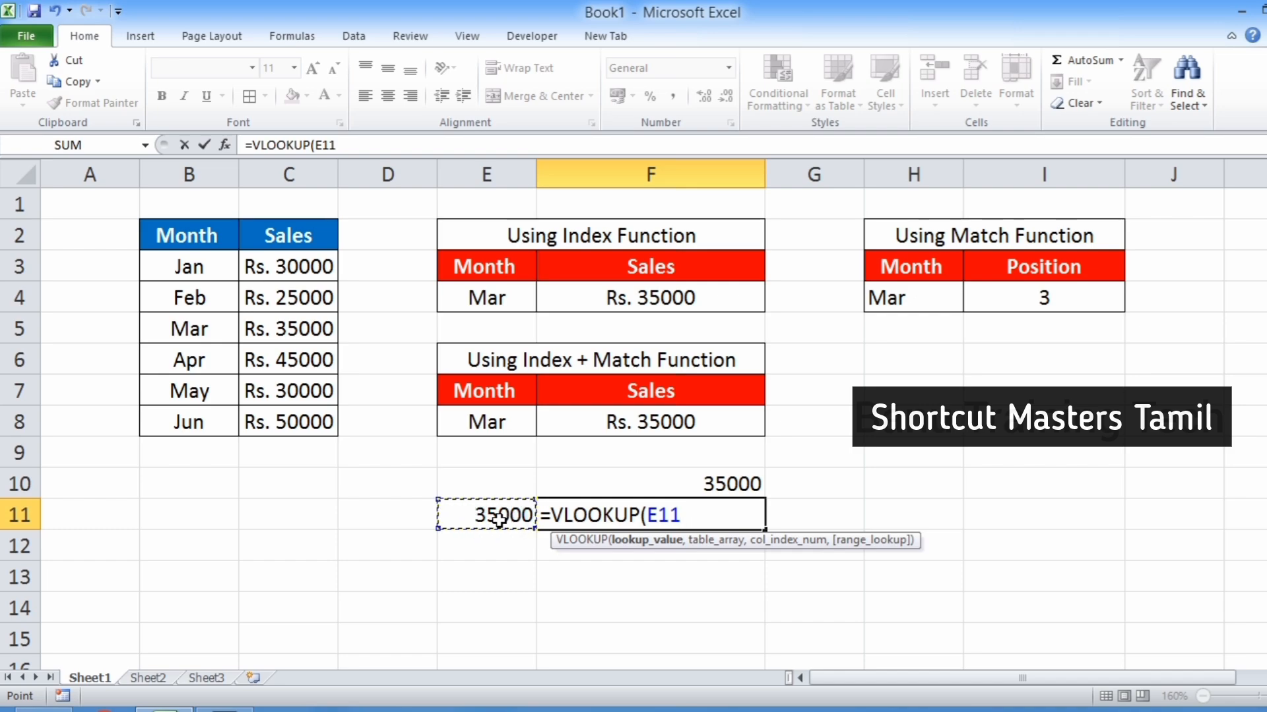
{"action": "type", "text": ","}
{"action": "left_click", "coordinate": [189, 269]}
{"action": "left_click_drag", "start_coordinate": [282, 287], "coordinate": [293, 423]}
{"action": "type", "text": ","}
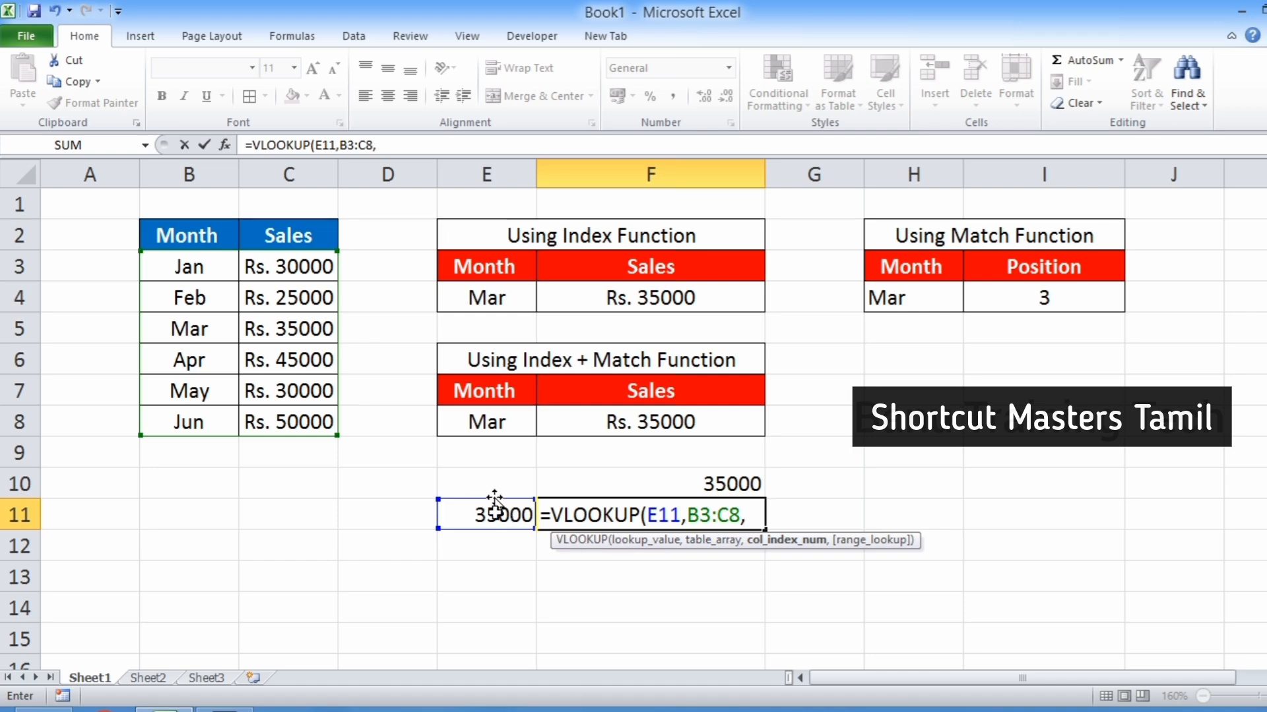
{"action": "type", "text": "1,"}
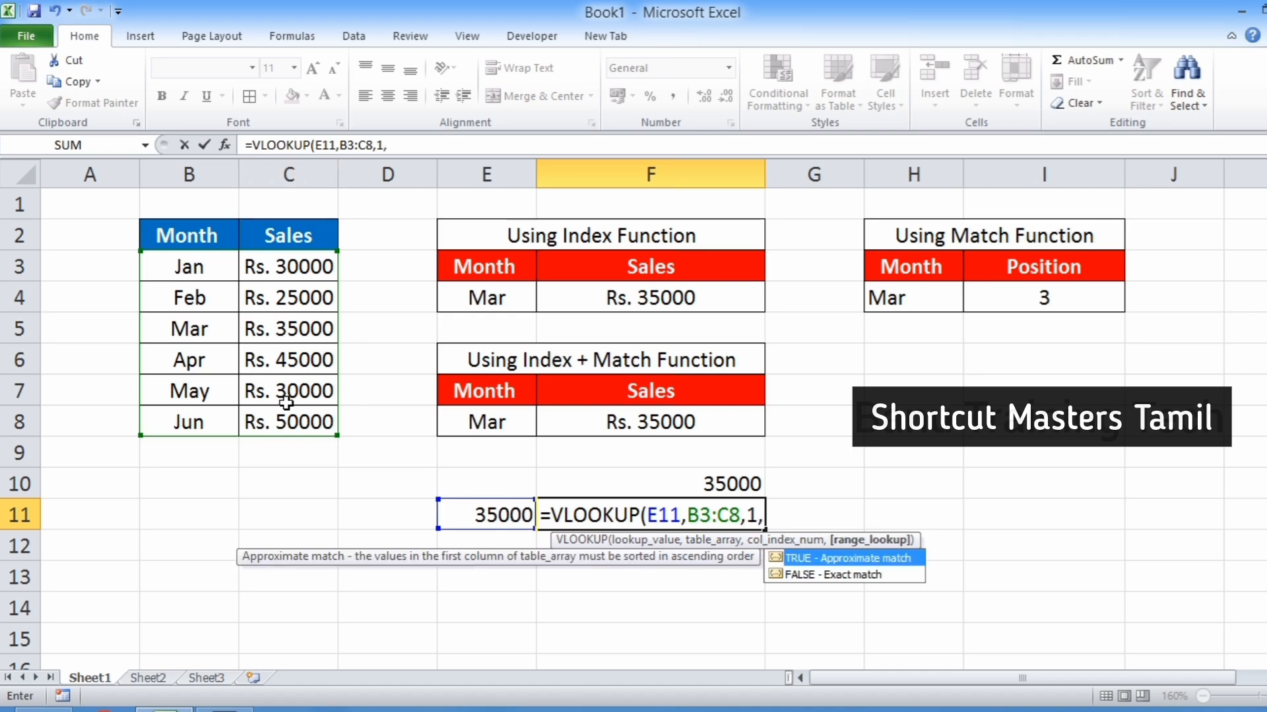
{"action": "key", "text": "Down"}
{"action": "key", "text": "Tab"}
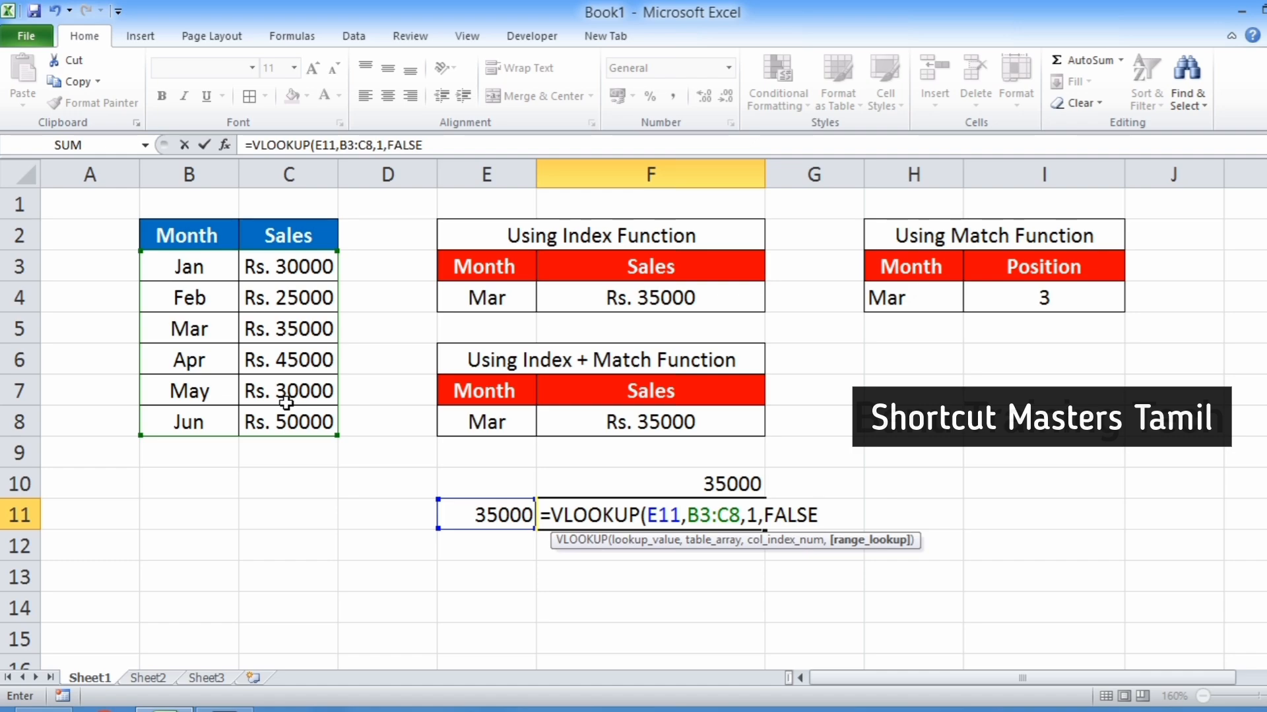
{"action": "type", "text": ")"}
{"action": "key", "text": "Return"}
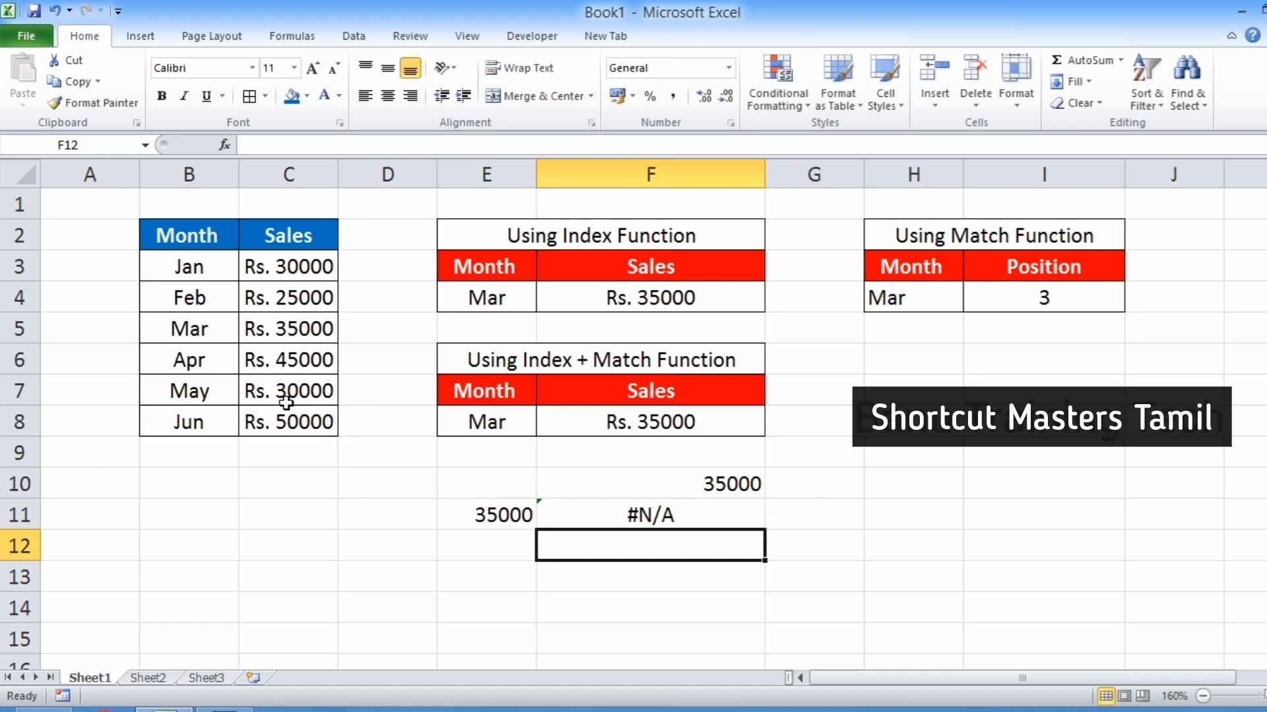
Open the VLOOKUP formula in F11 to review its arguments, then leave it unchanged.
{"action": "key", "text": "Up"}
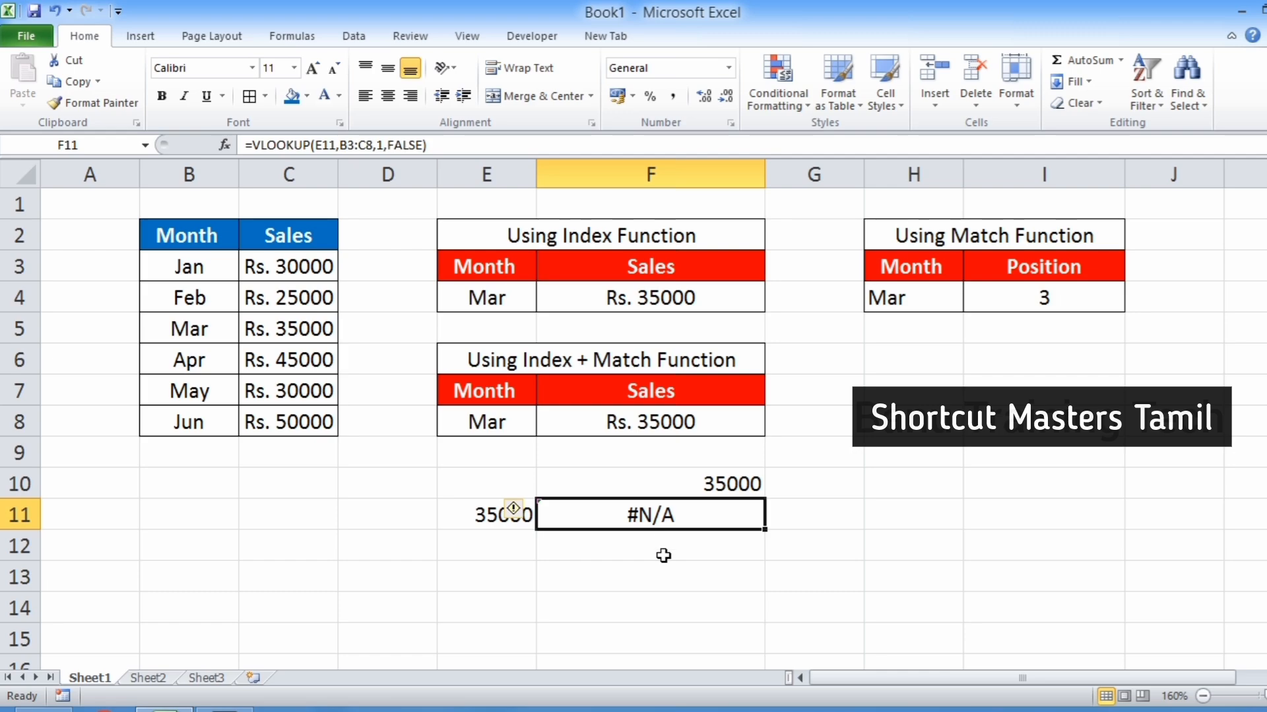
{"action": "left_click", "coordinate": [657, 580]}
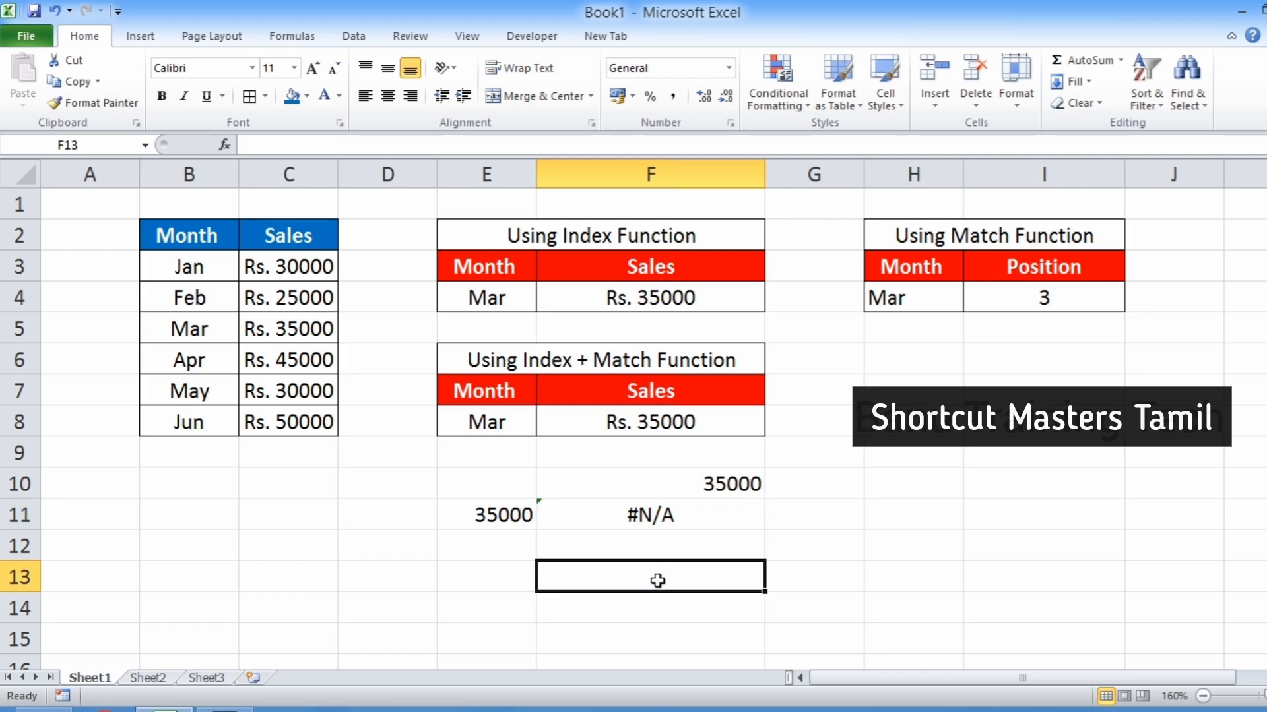
{"action": "left_click", "coordinate": [666, 518]}
{"action": "key", "text": "F2"}
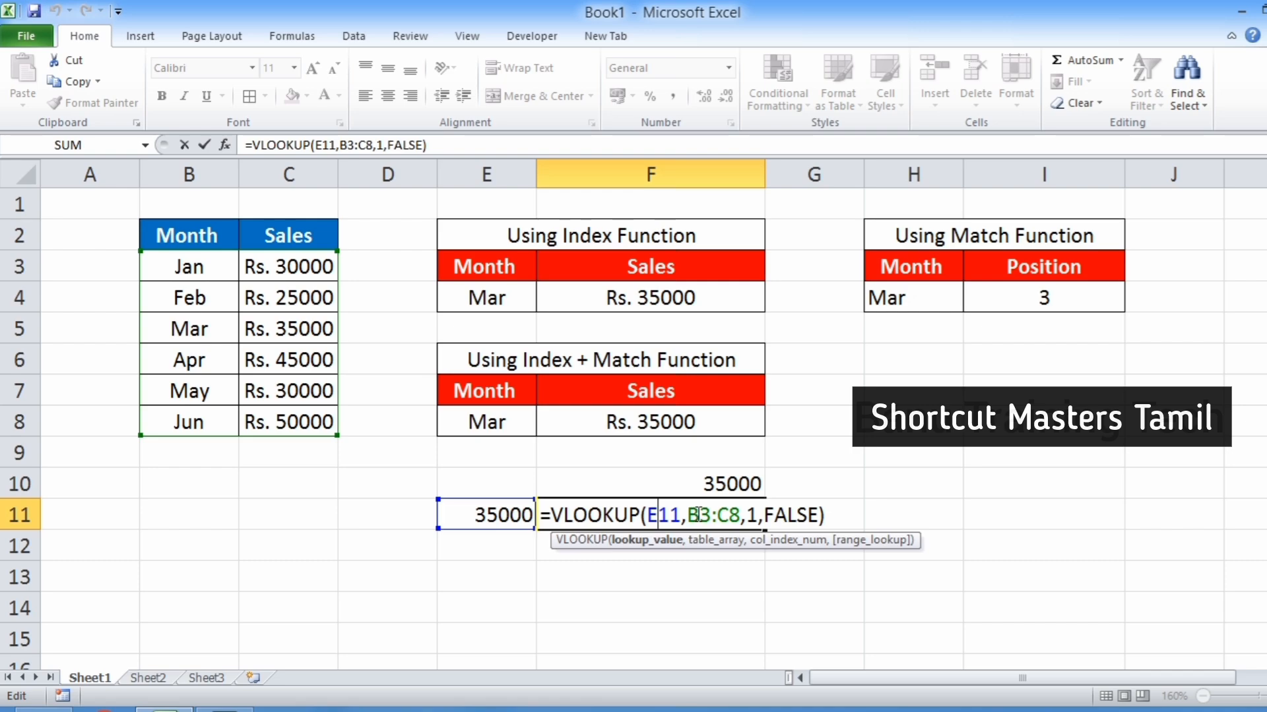
{"action": "key", "text": "Escape"}
{"action": "left_click", "coordinate": [655, 574]}
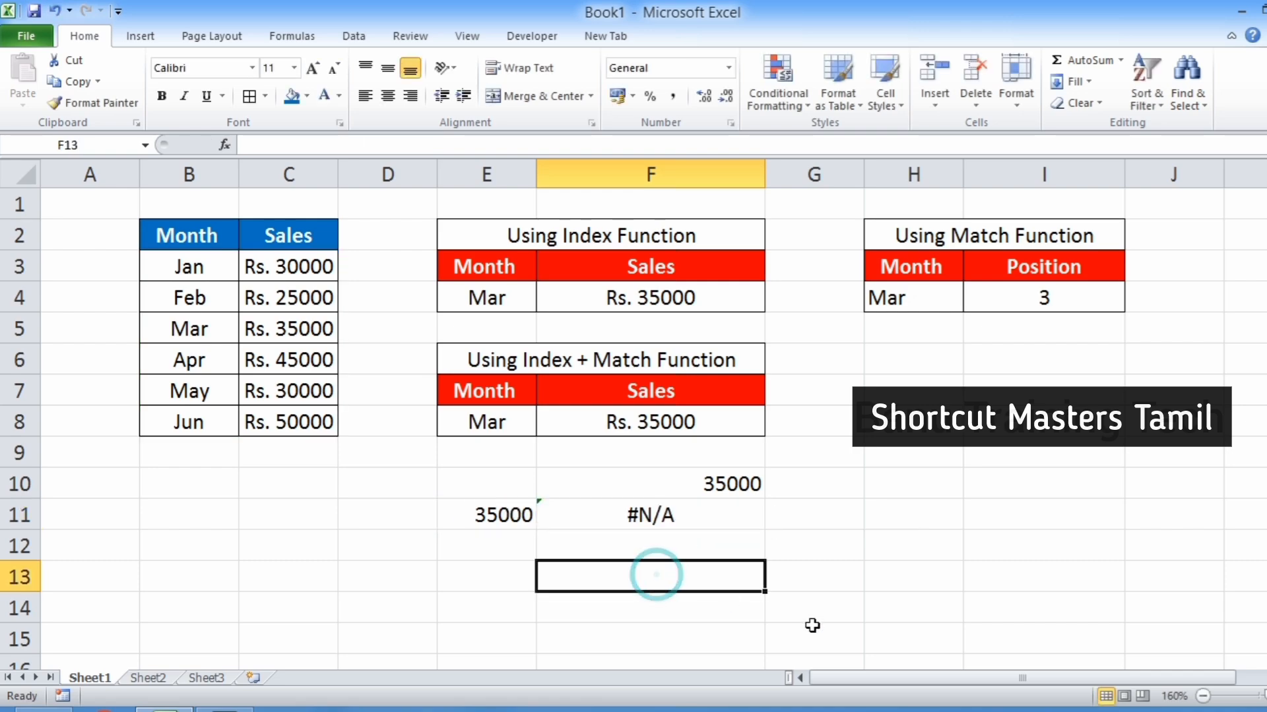
In F13, enter =INDEX(B3:B8,MATCH(E11,C3:C8,0)) to look up the month for the sales value.
{"action": "type", "text": "=ind"}
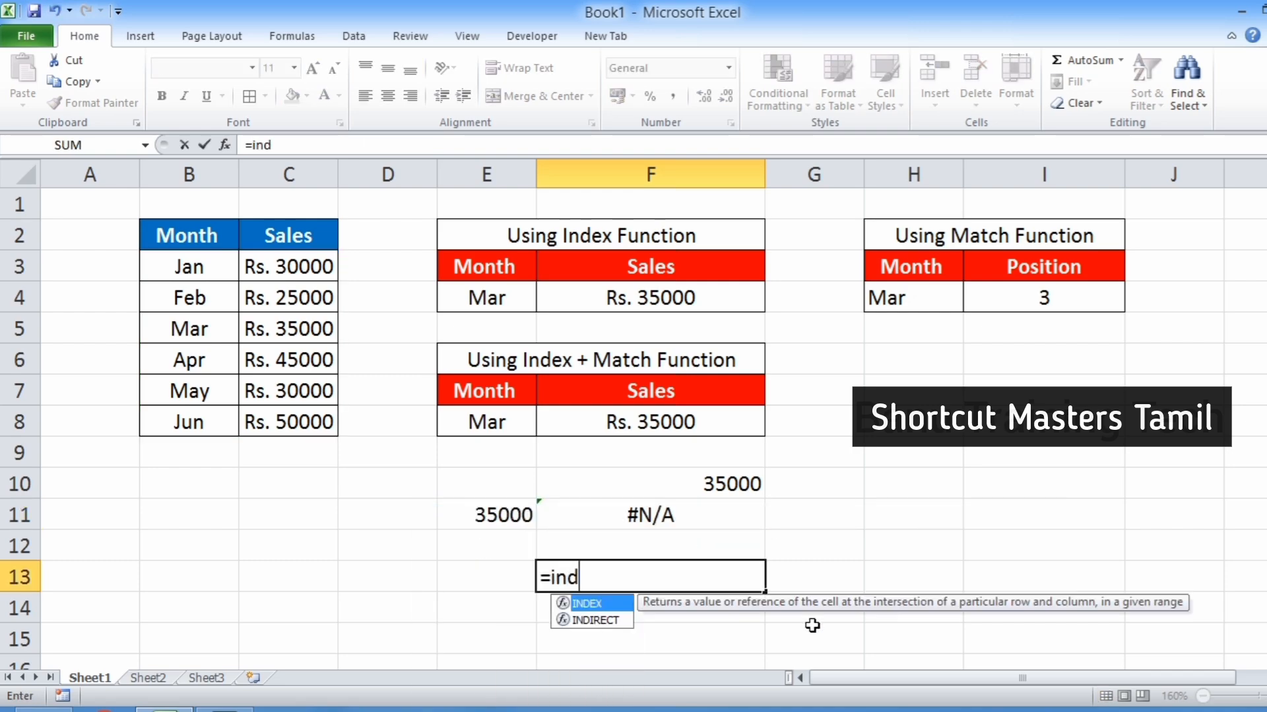
{"action": "key", "text": "Tab"}
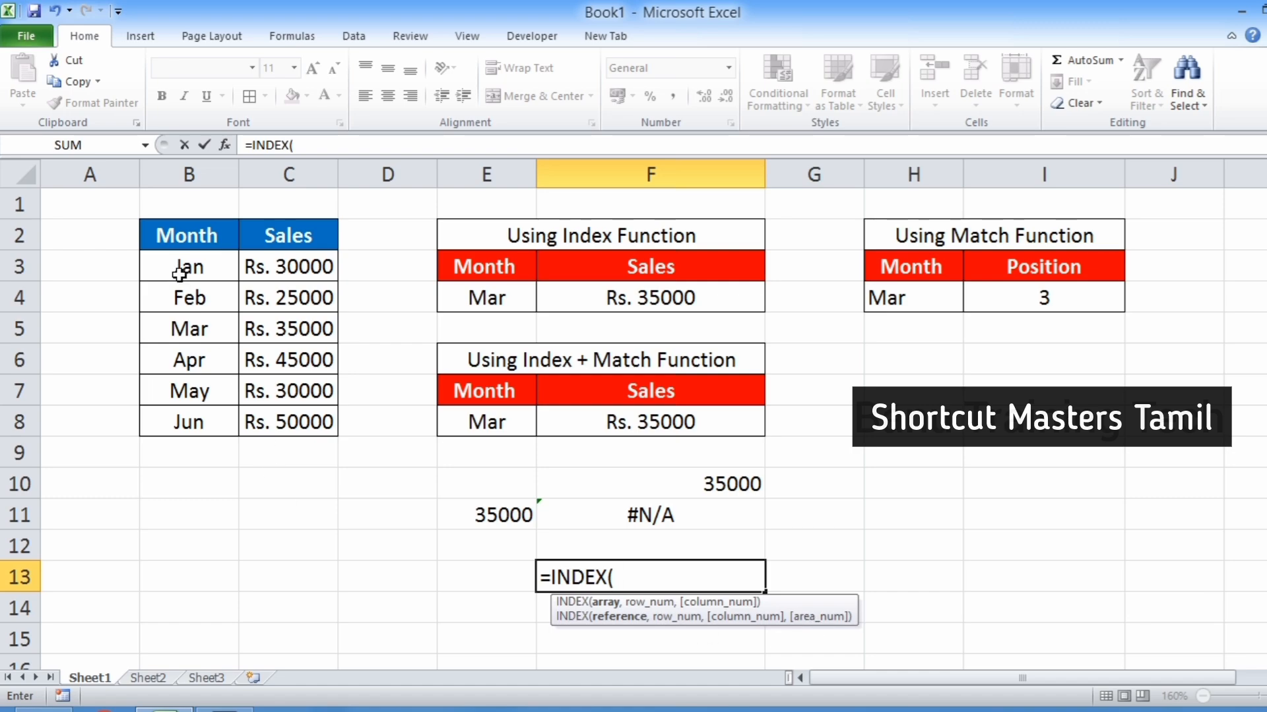
{"action": "left_click_drag", "start_coordinate": [181, 261], "coordinate": [167, 422]}
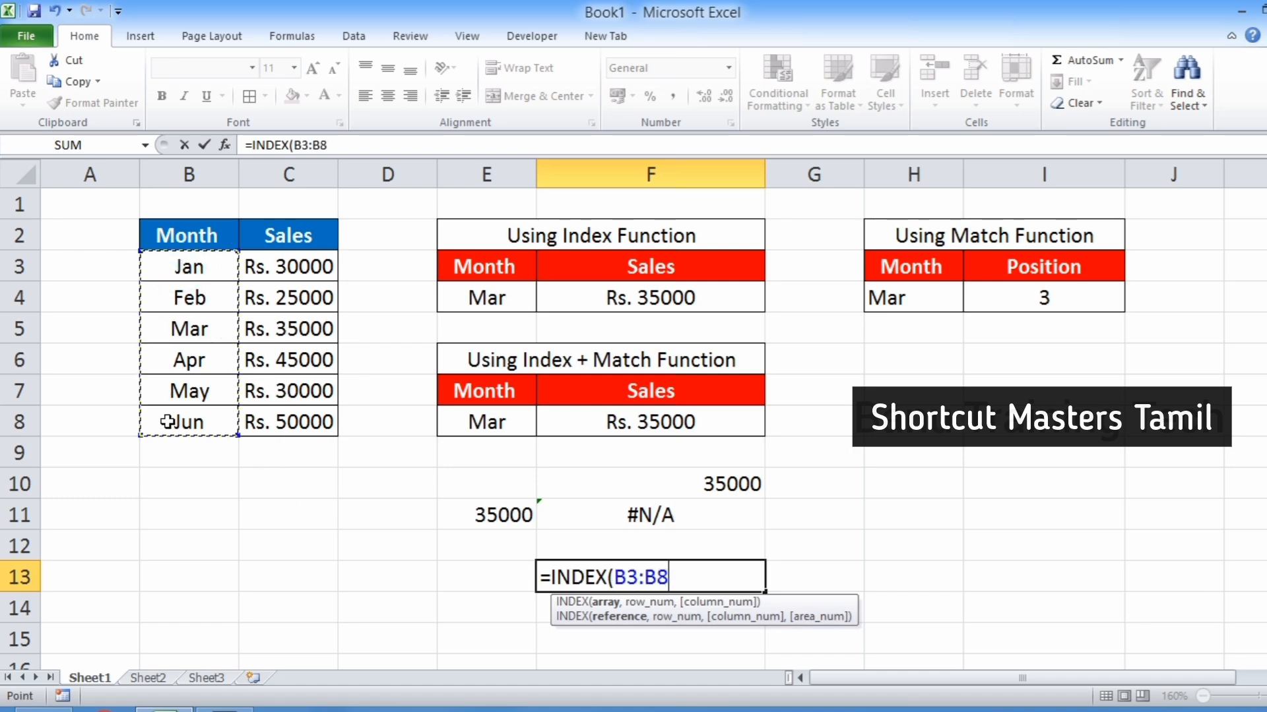
{"action": "type", "text": ",mat"}
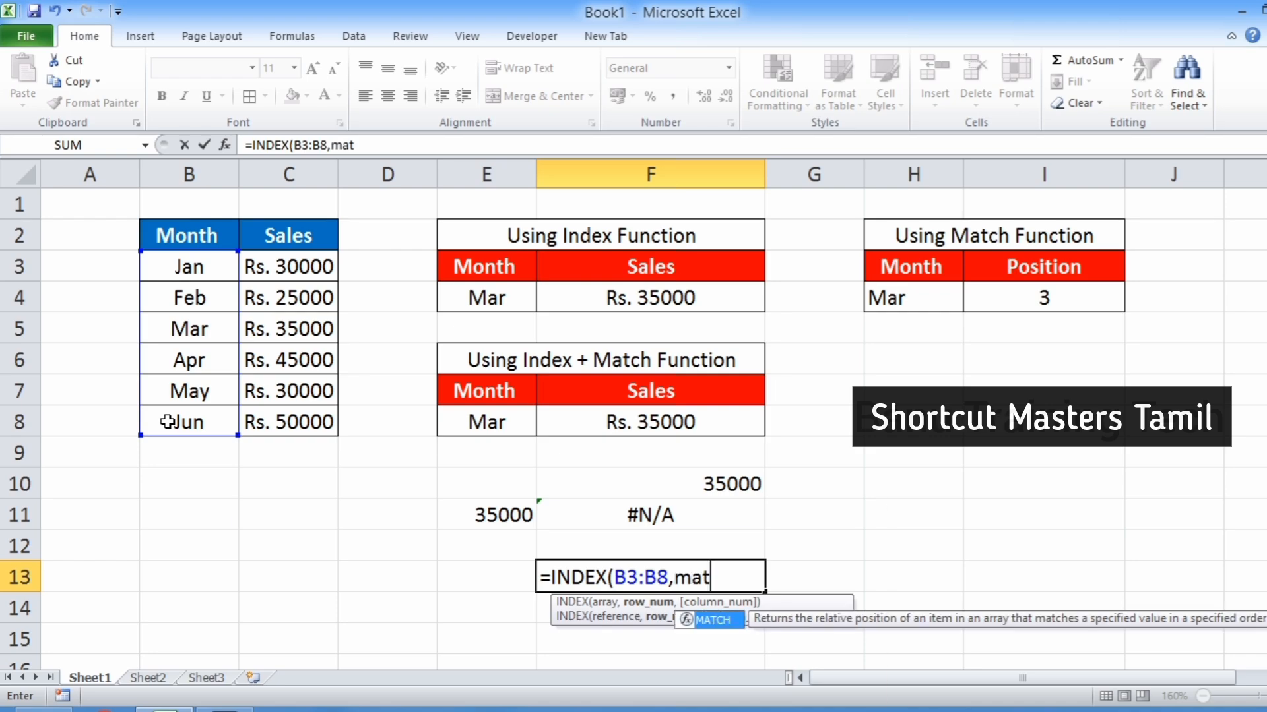
{"action": "key", "text": "Tab"}
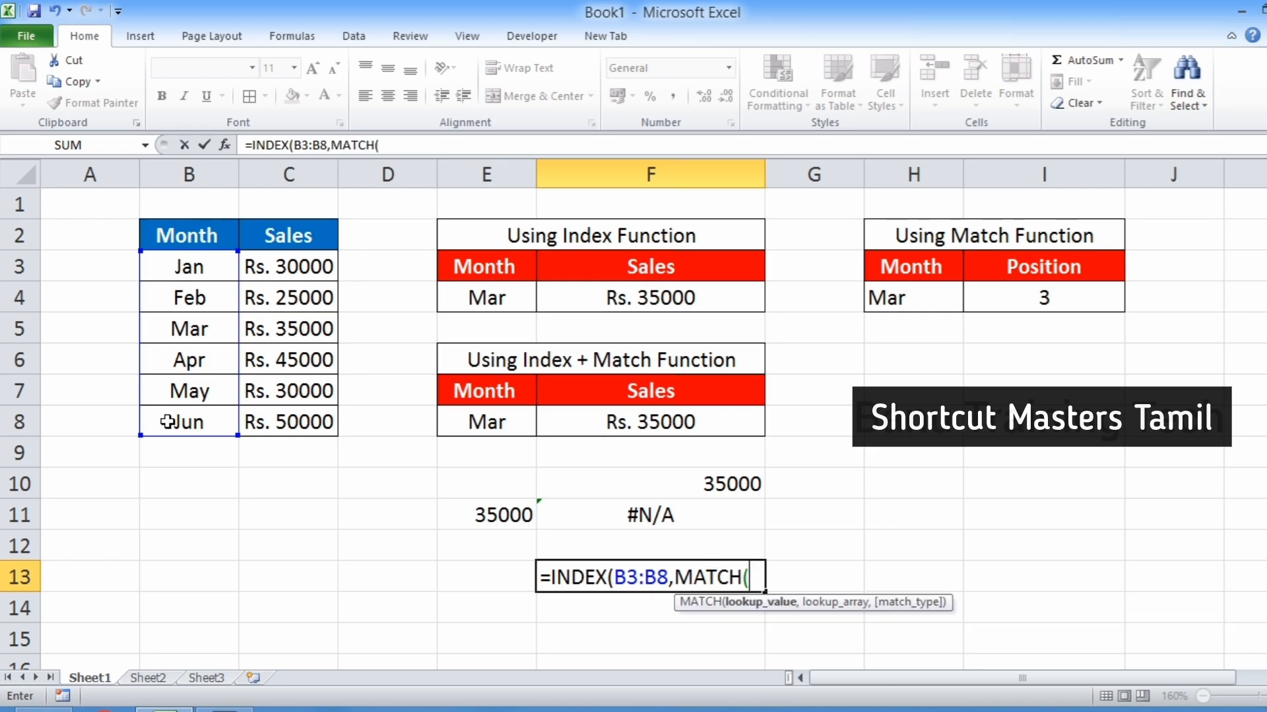
{"action": "left_click", "coordinate": [496, 517]}
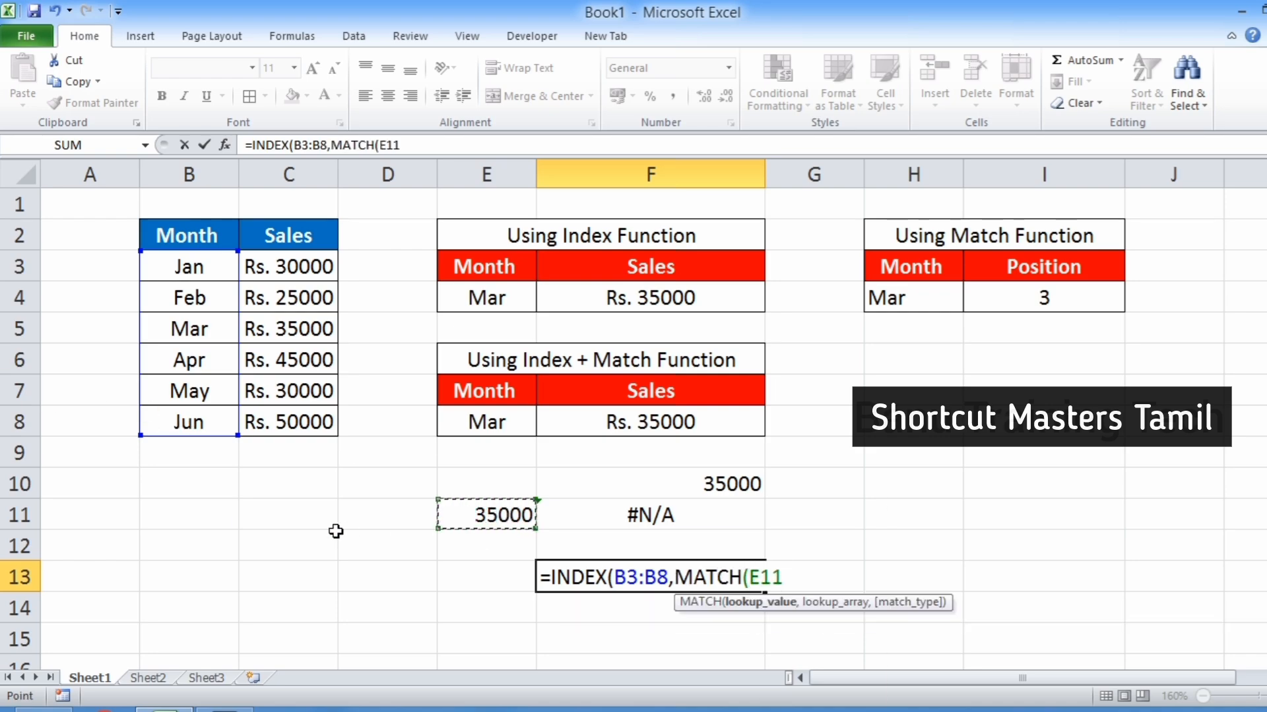
{"action": "type", "text": ","}
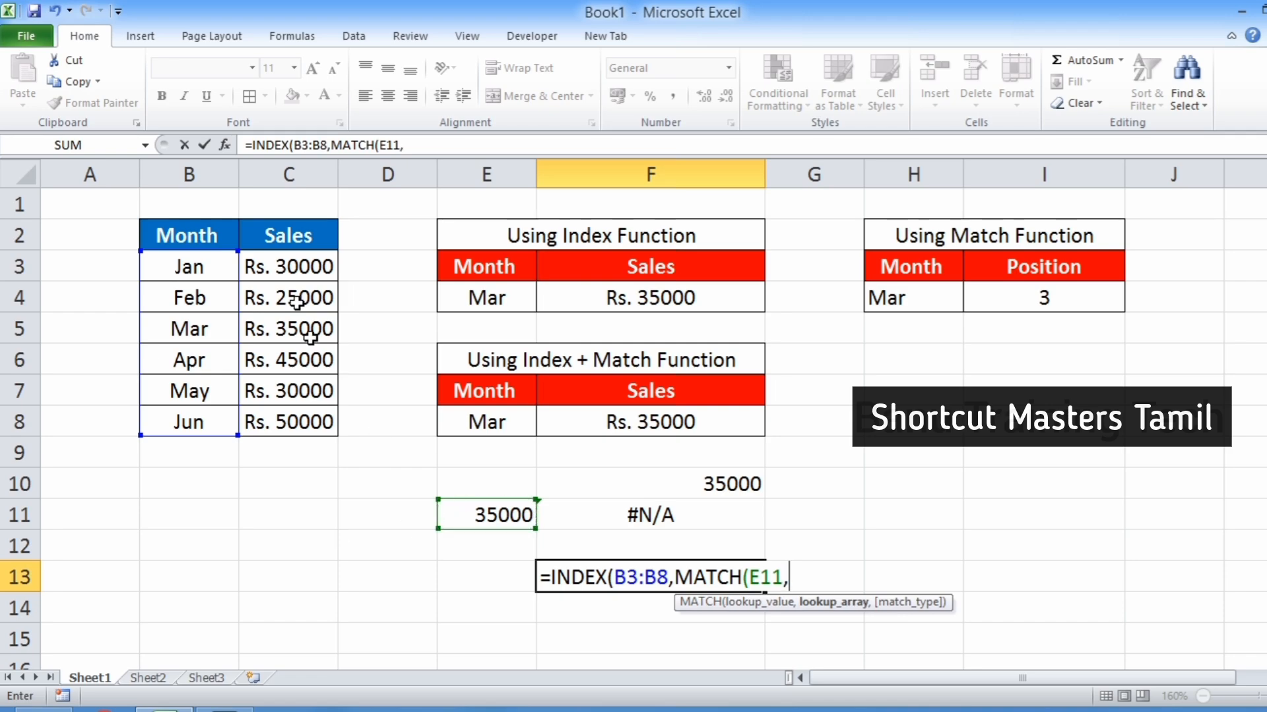
{"action": "left_click_drag", "start_coordinate": [292, 267], "coordinate": [301, 428]}
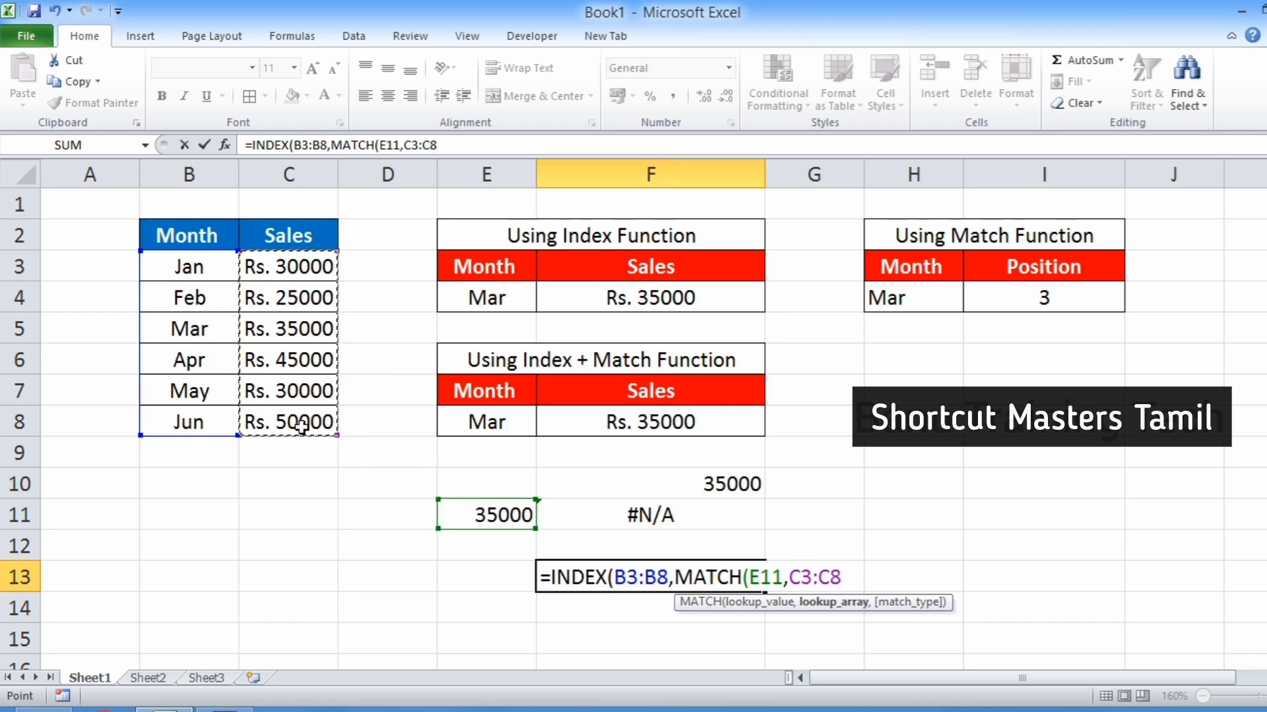
{"action": "type", "text": ","}
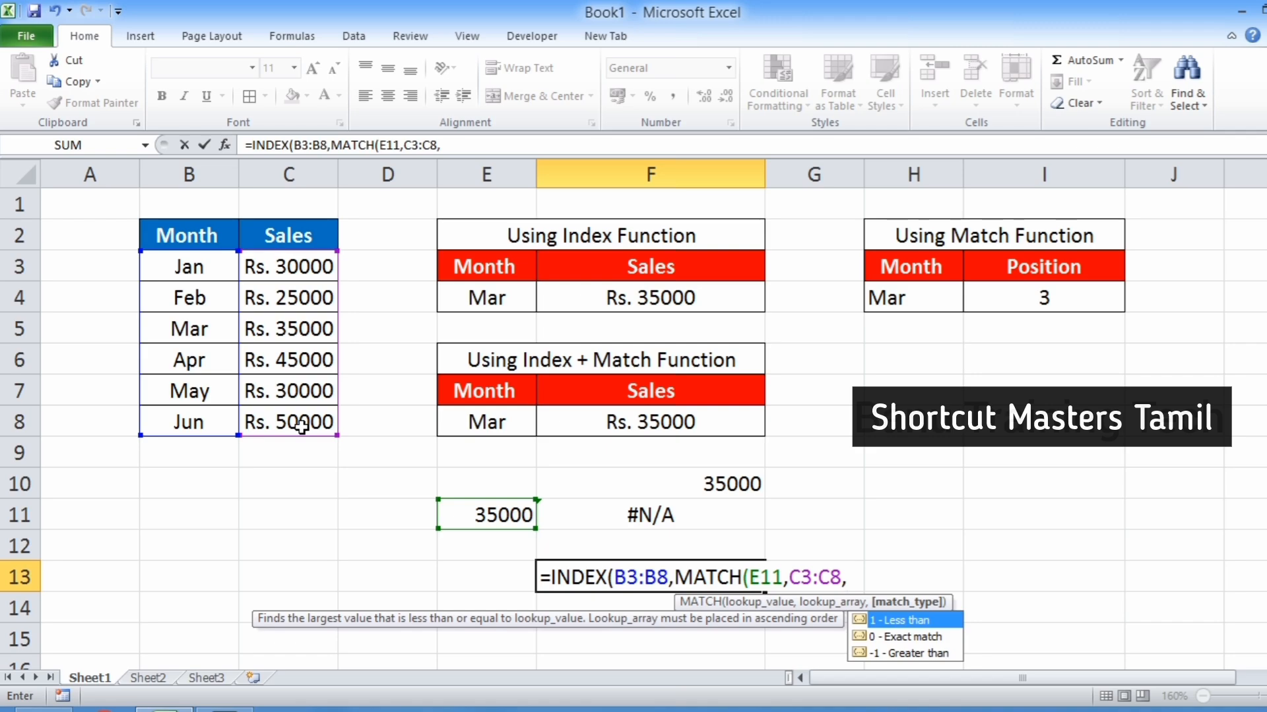
{"action": "type", "text": "0"}
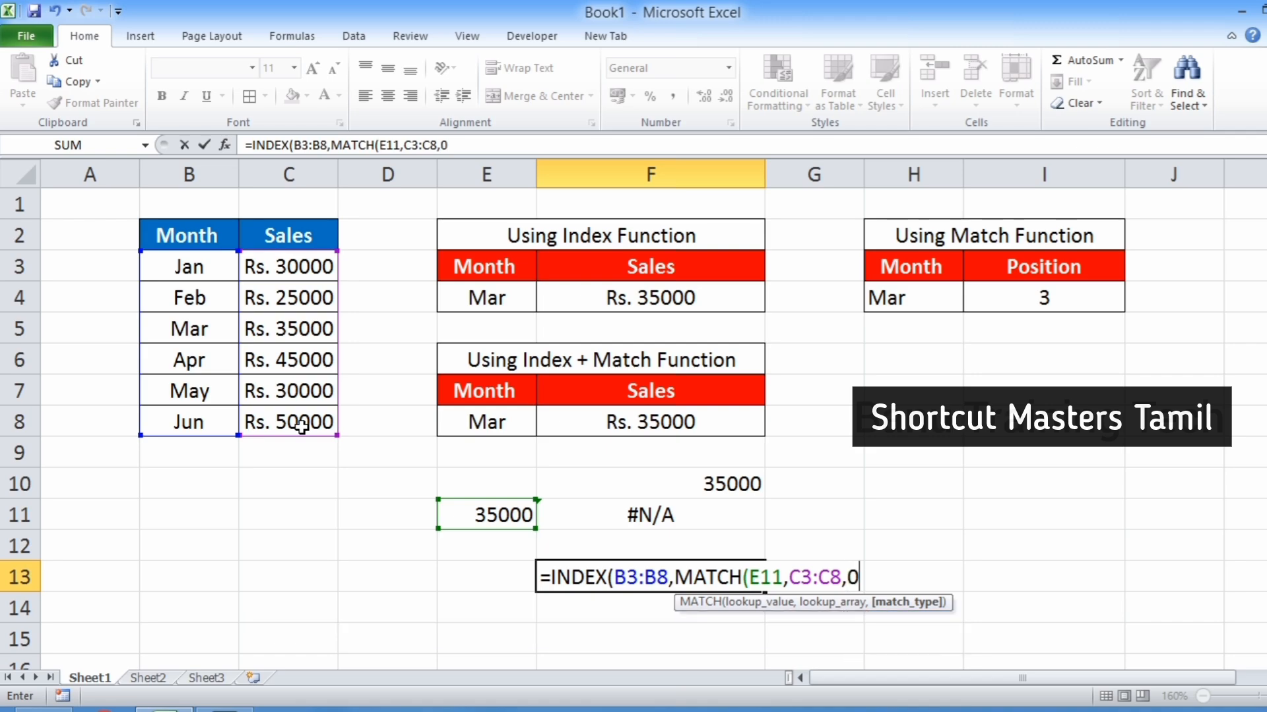
{"action": "type", "text": "))"}
{"action": "key", "text": "Return"}
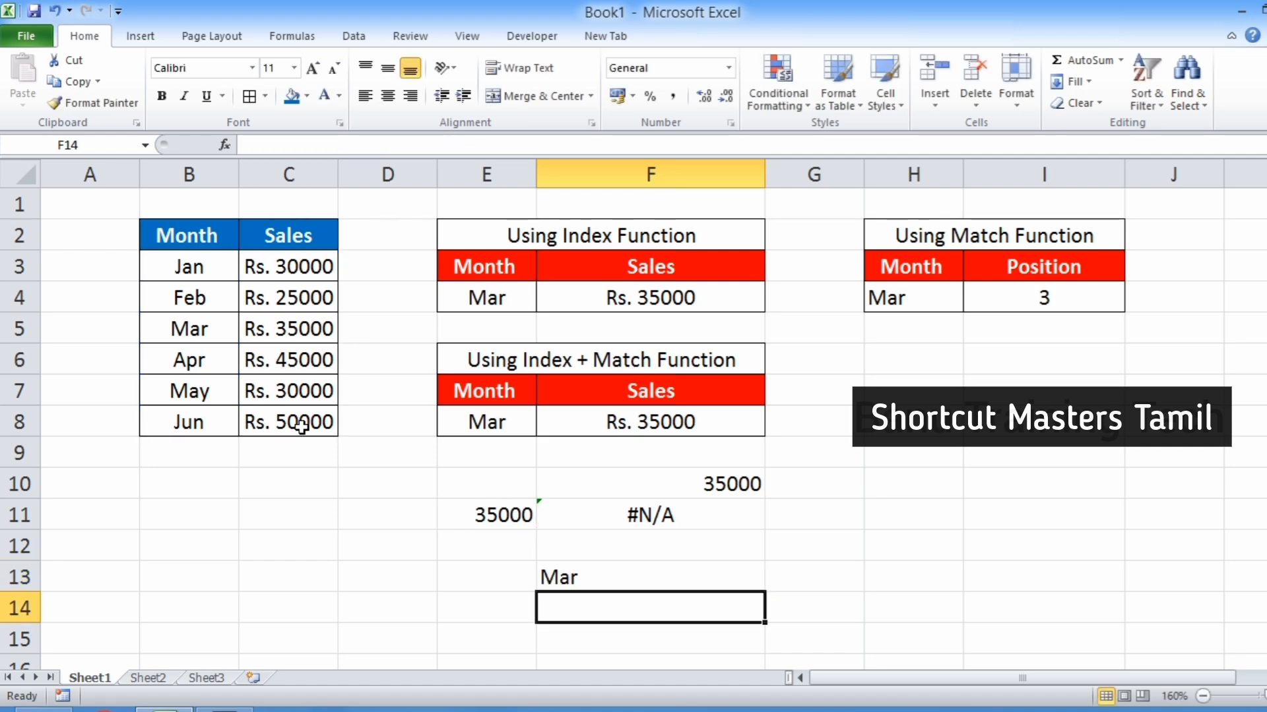
Select the lookup value in E11 and reopen the VLOOKUP formula in F11 to compare its table range.
{"action": "left_click", "coordinate": [502, 517]}
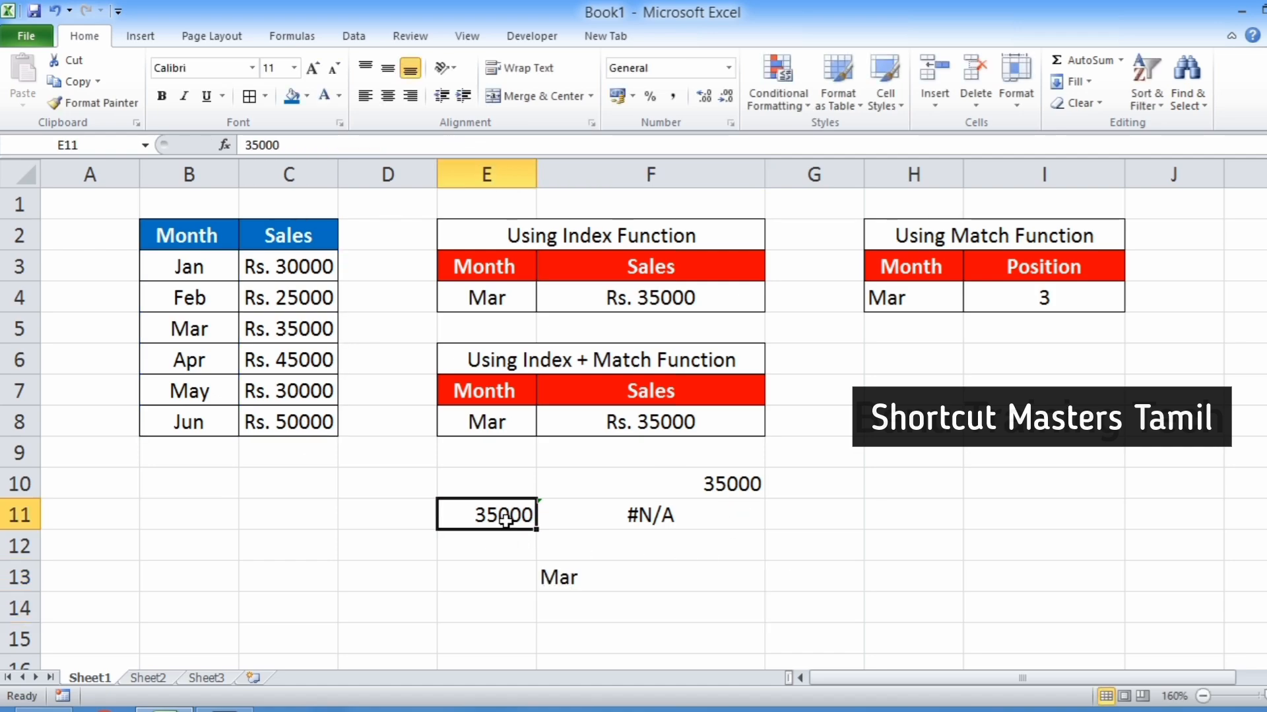
{"action": "left_click", "coordinate": [575, 581]}
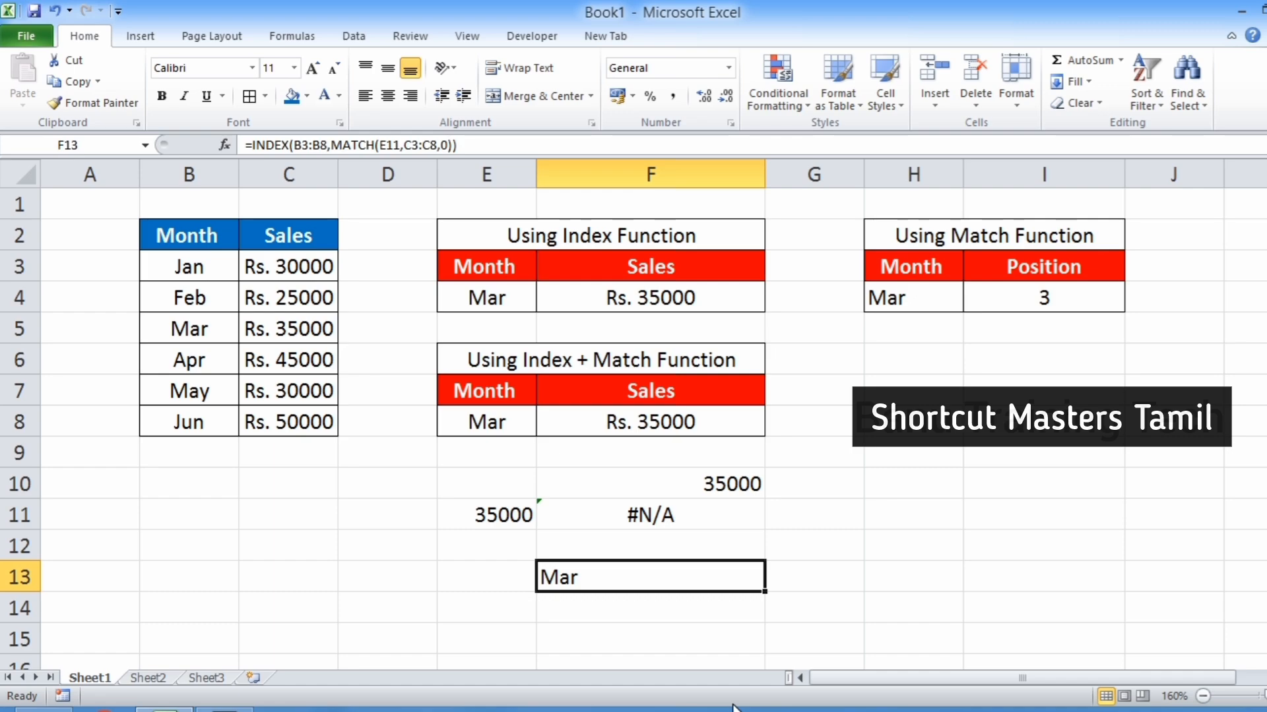
{"action": "double_click", "coordinate": [628, 518]}
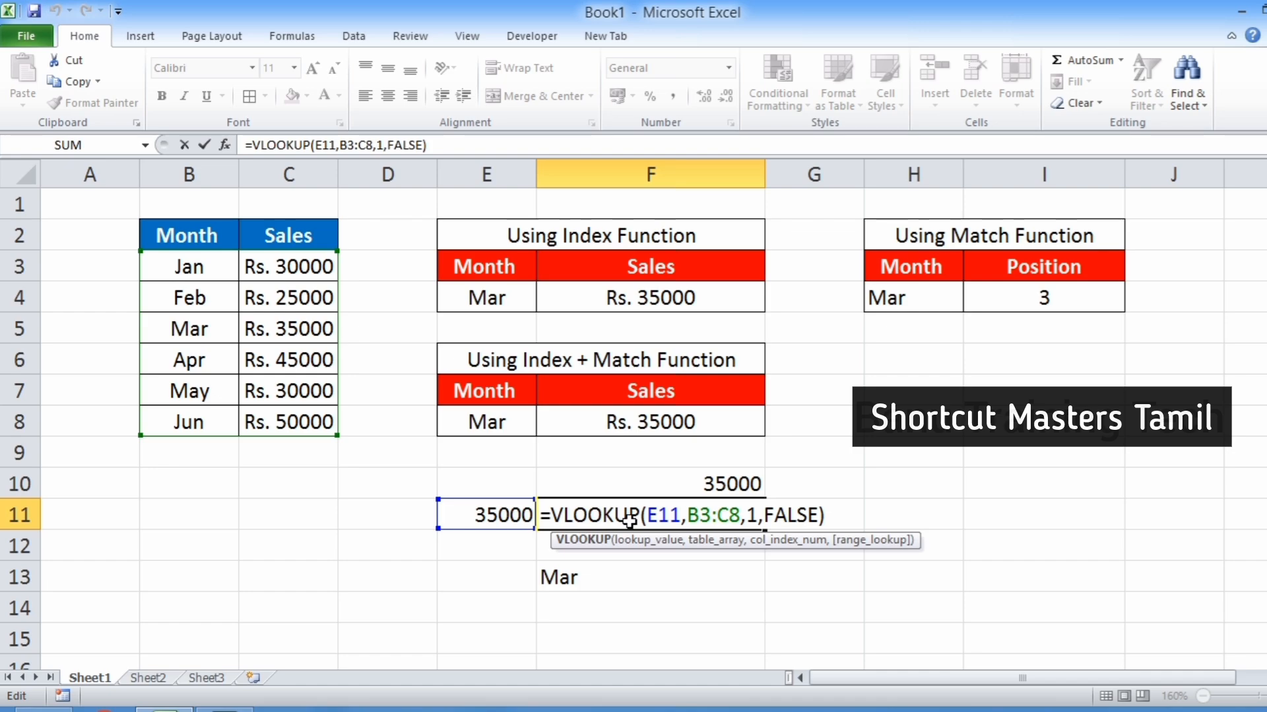
{"action": "key", "text": "Return"}
Open the INDEX+MATCH formula in F13 to review its ranges and arguments, then exit without changes.
{"action": "left_click", "coordinate": [617, 579]}
{"action": "double_click", "coordinate": [617, 580]}
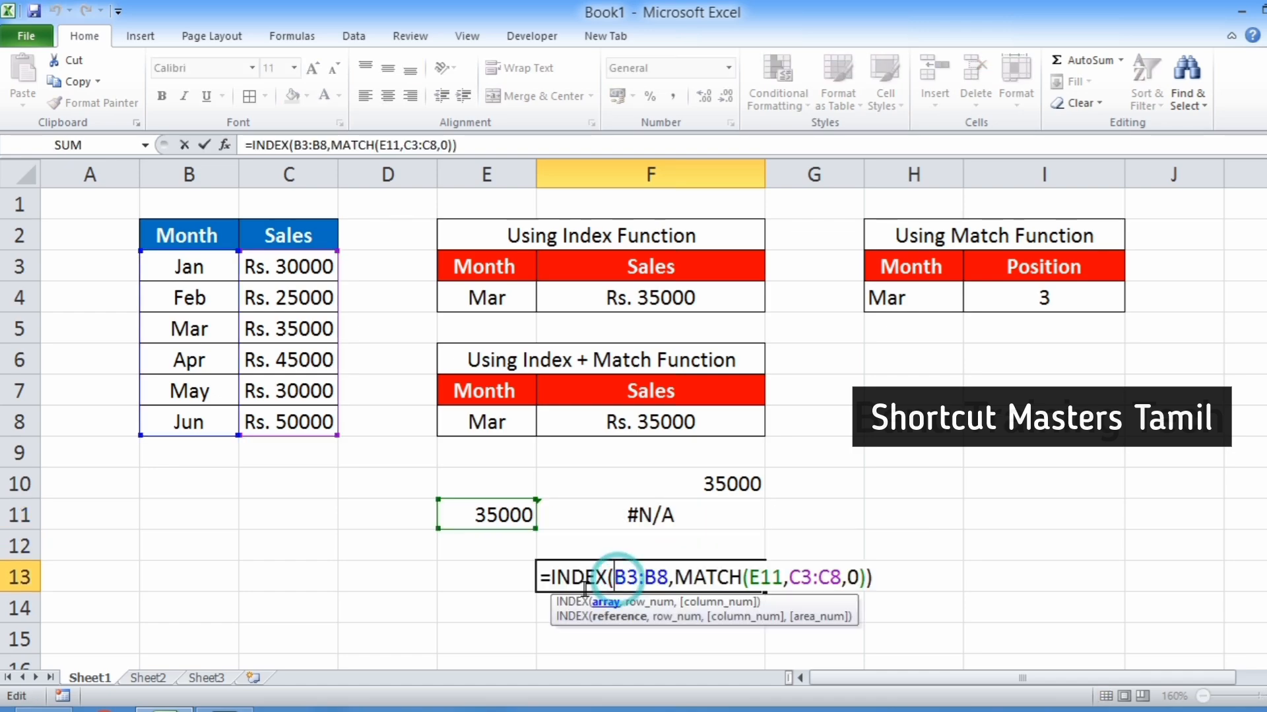
{"action": "left_click", "coordinate": [718, 580]}
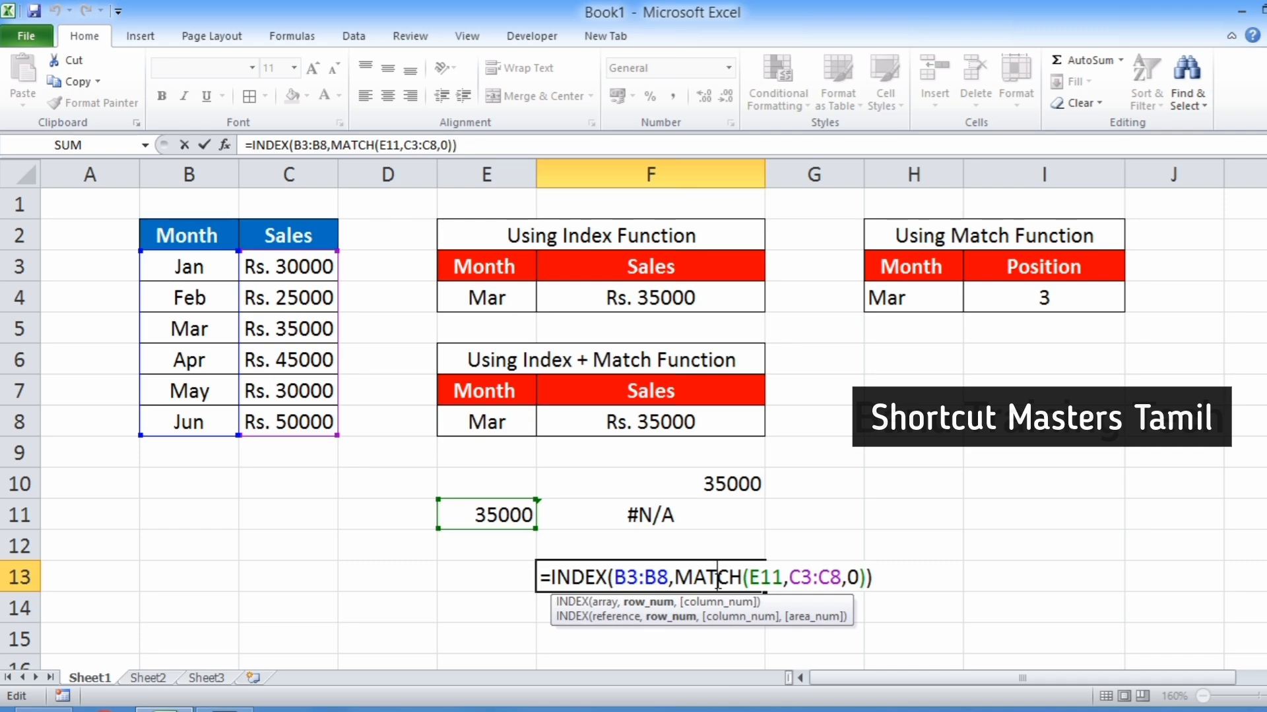
{"action": "key", "text": "Escape"}
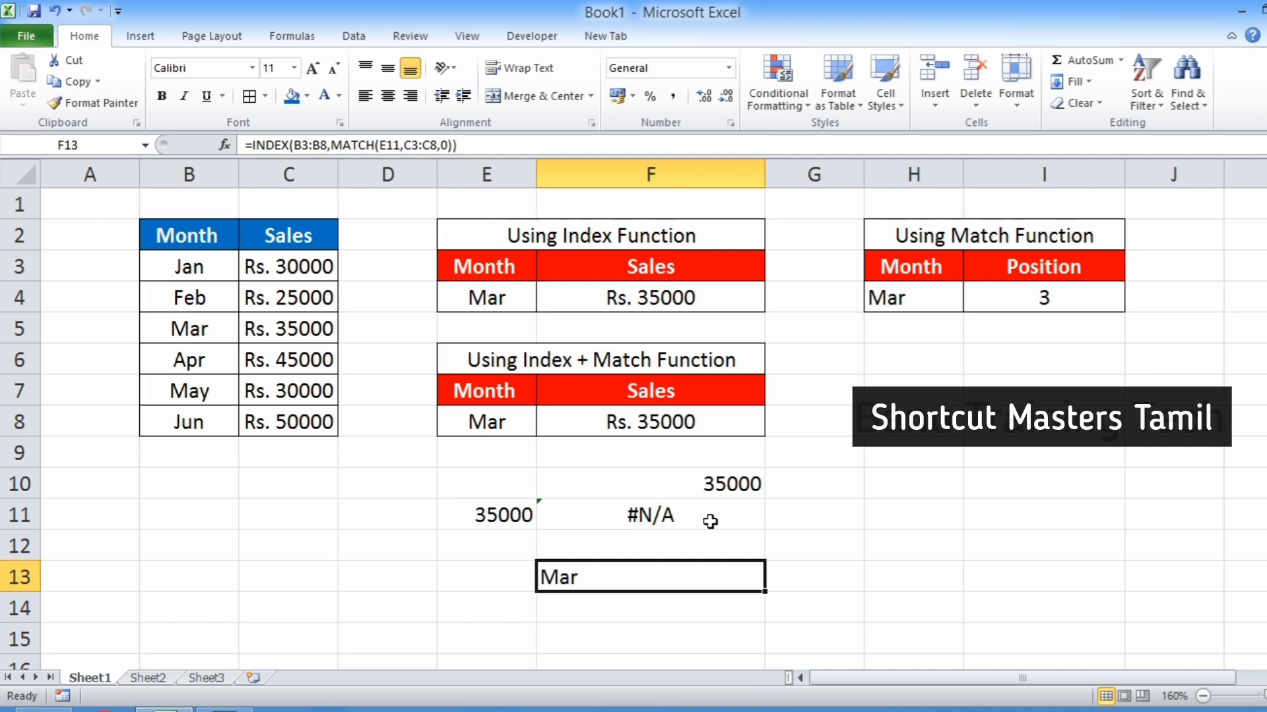
{"action": "left_click", "coordinate": [1015, 539]}
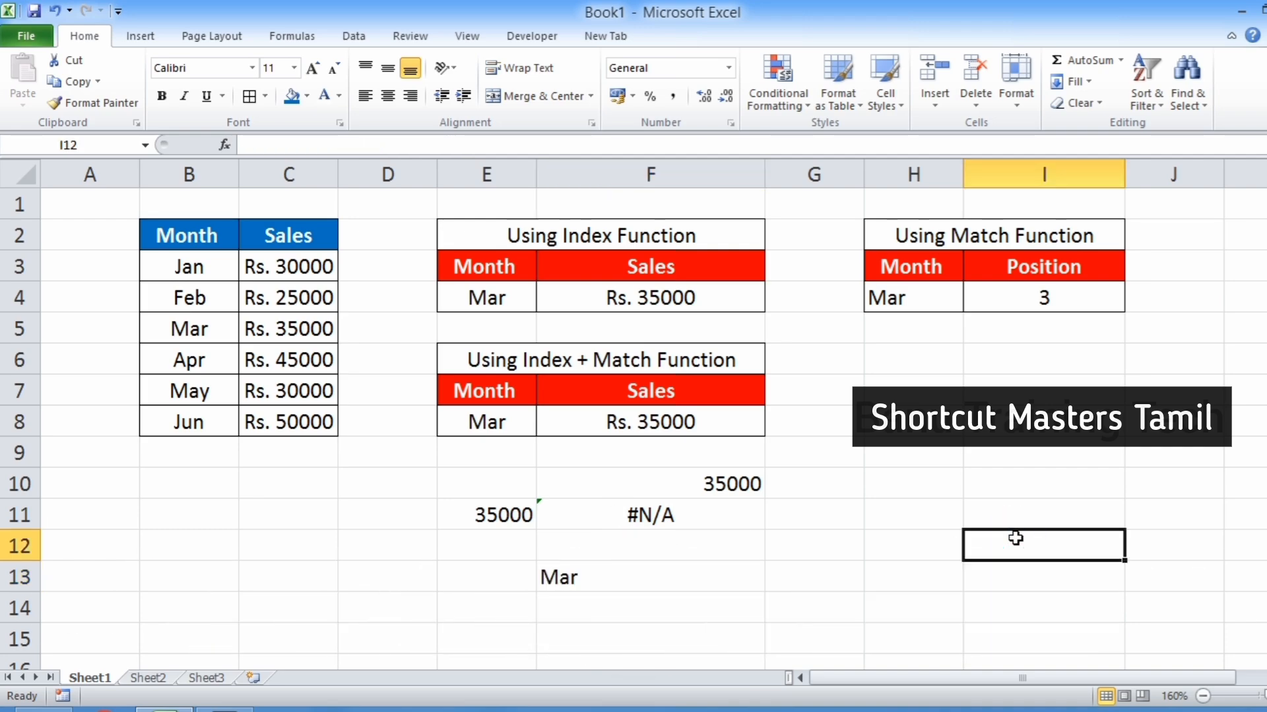